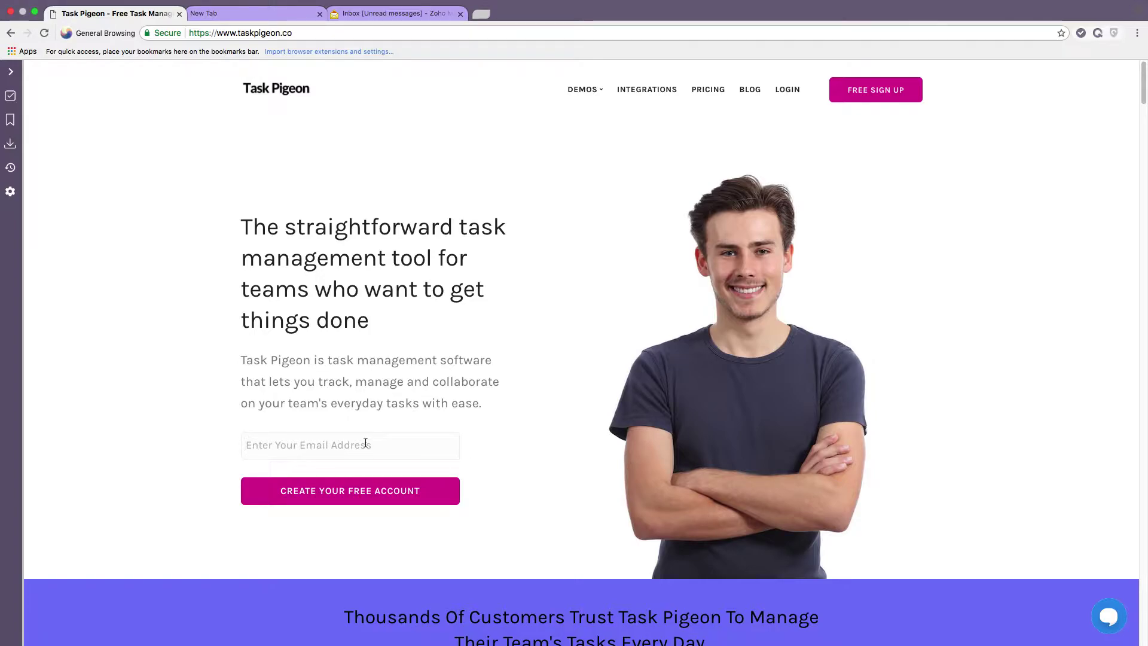
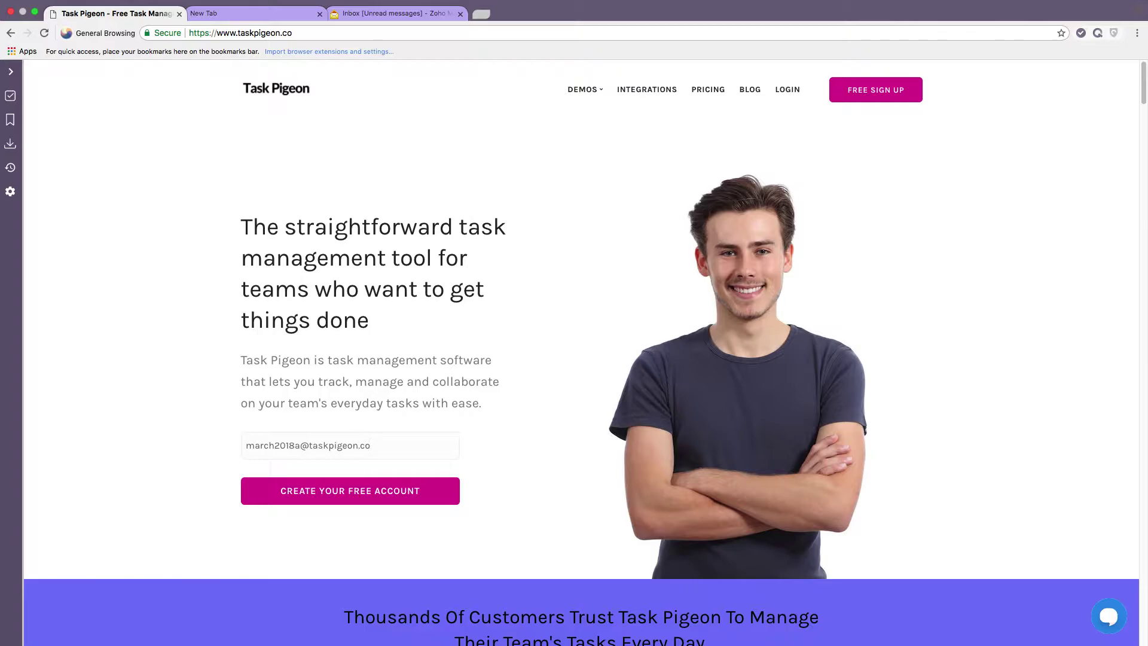
Enter an e-mail address on the taskpigeon.co homepage and create a free account.
click(368, 497)
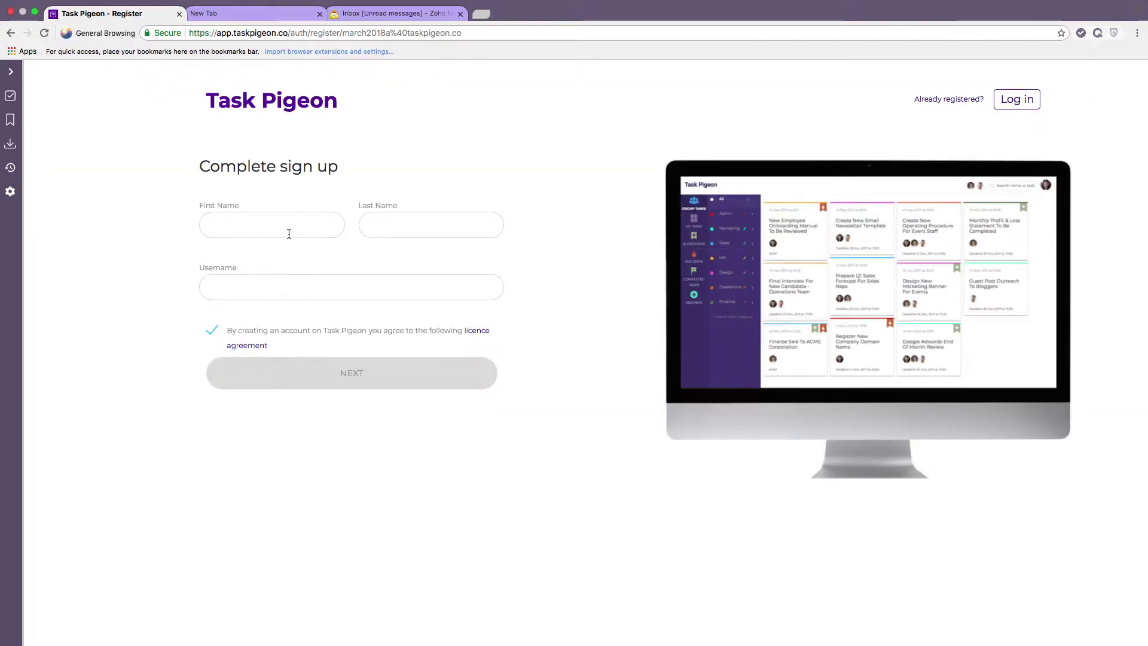
Fill in the first name, last name and username, then set the account password.
click(288, 234)
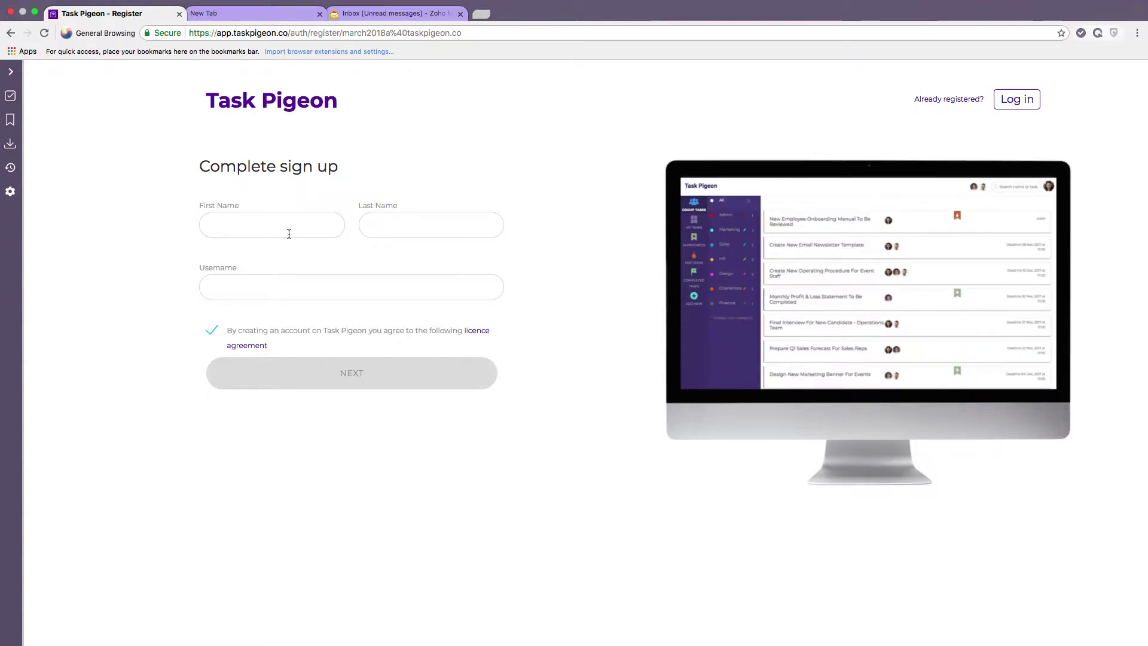
key(Tab)
key(BackSpace)
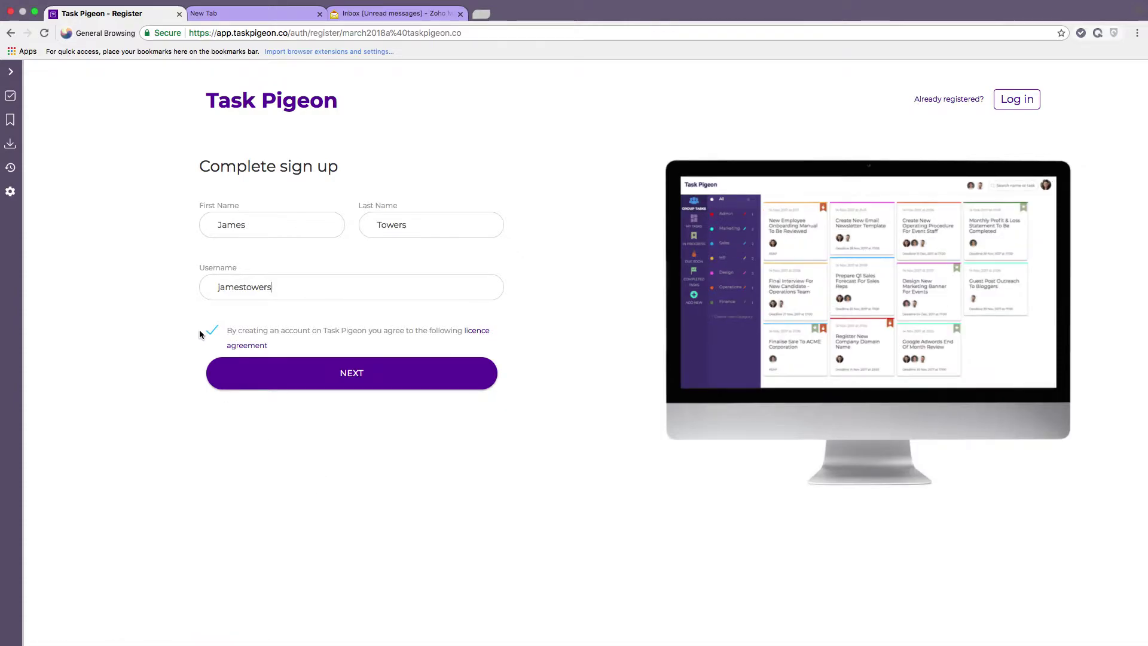
click(357, 375)
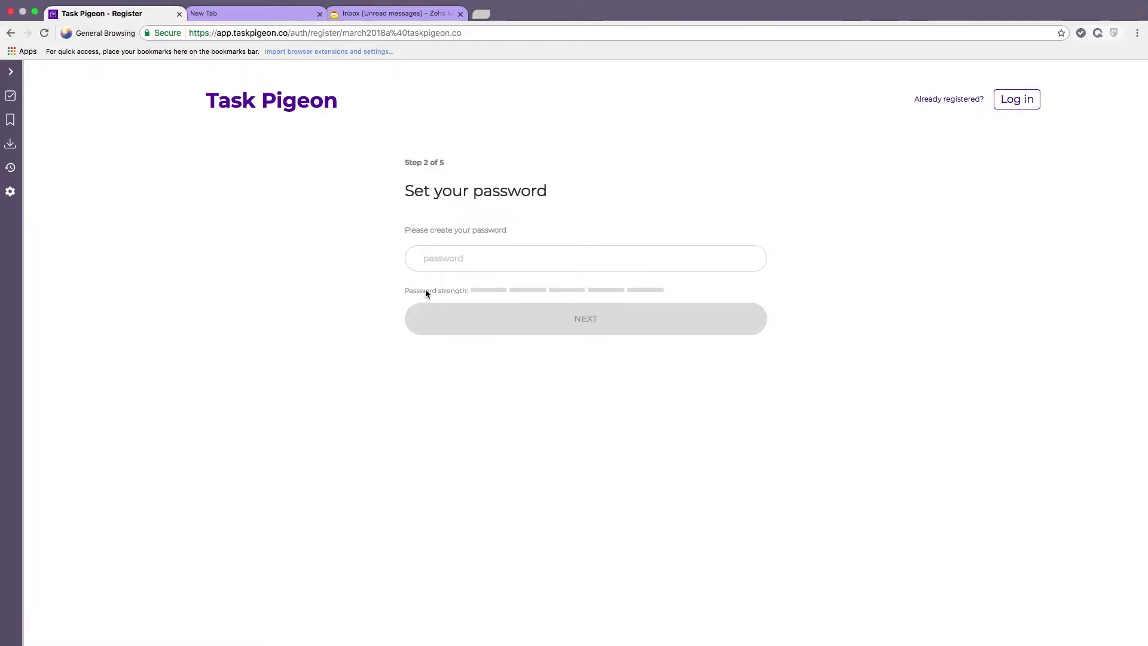
click(454, 258)
text(p•••••••••)
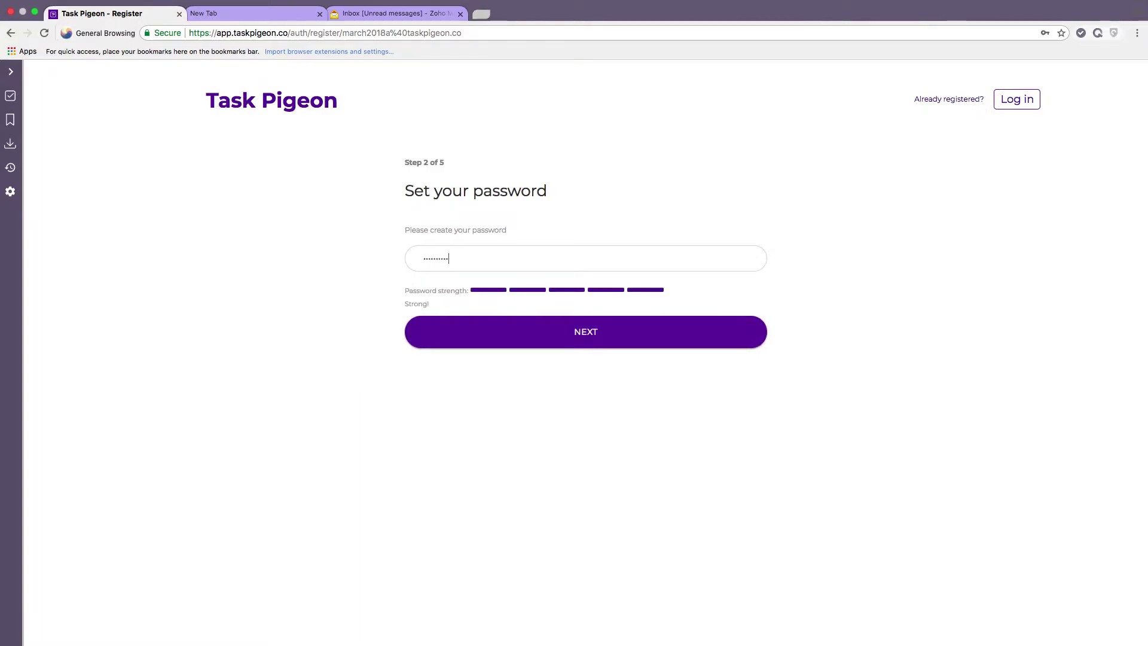
text(•)
click(594, 335)
Name the team march2018 and set its domain to march2018.
click(556, 241)
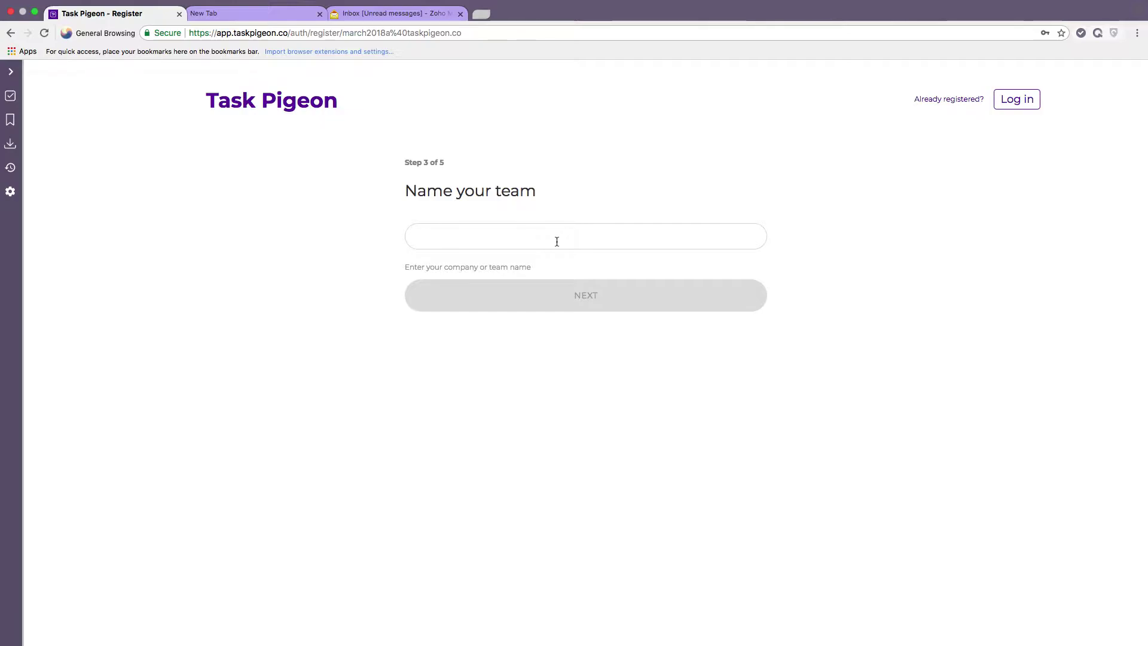
text(march2018)
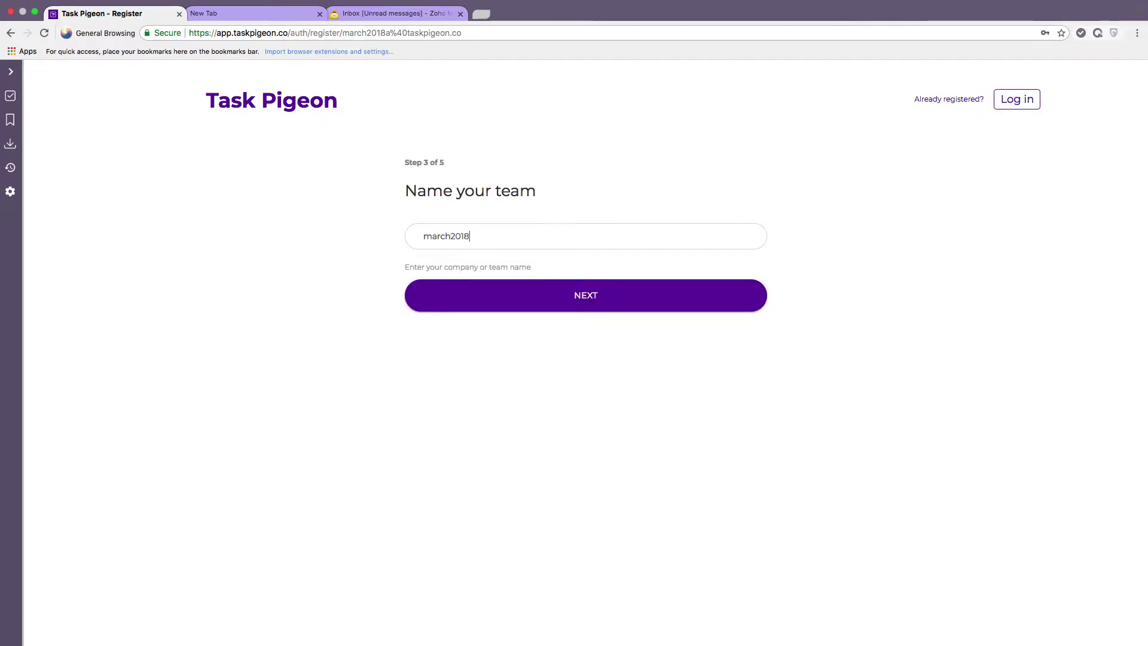
click(600, 303)
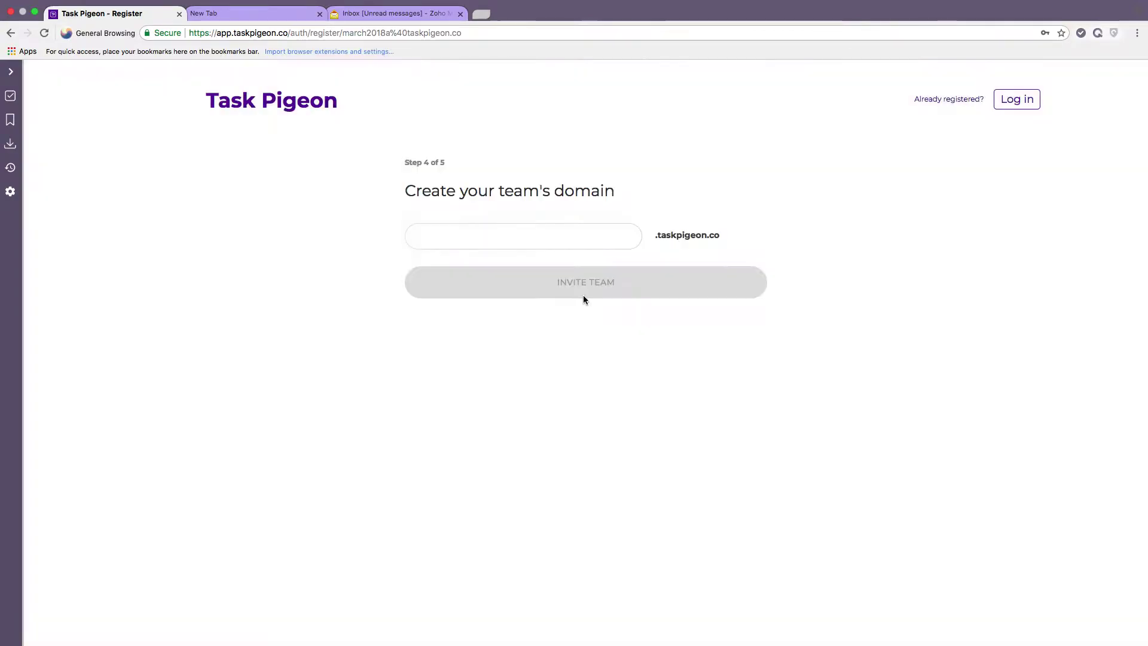
click(545, 235)
text(march2018)
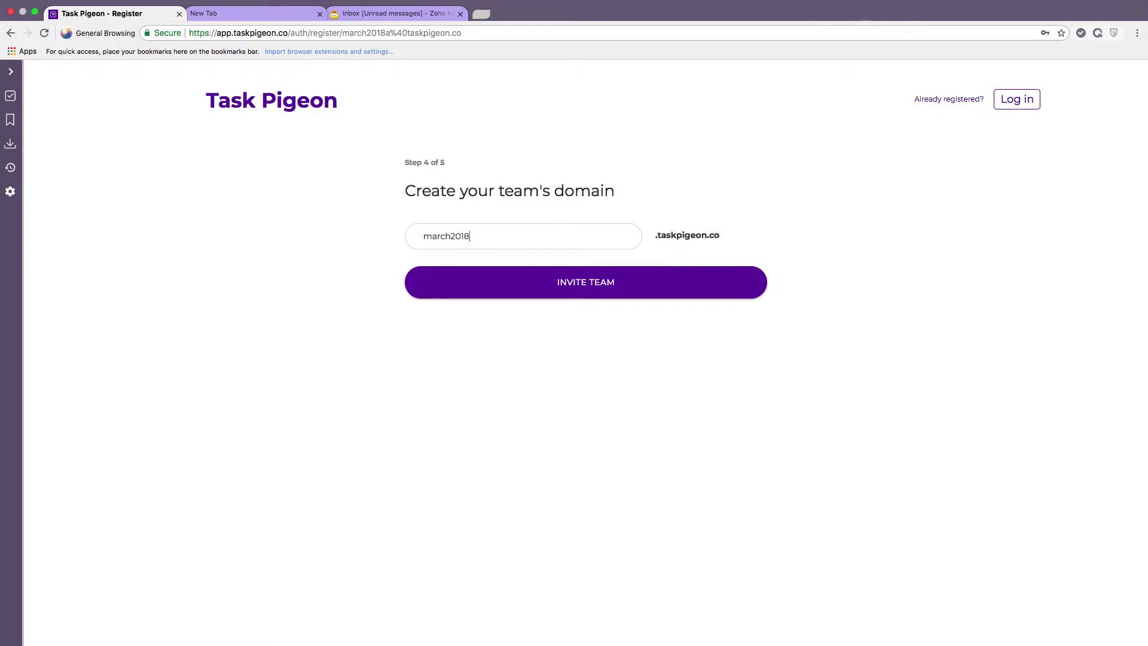
click(588, 283)
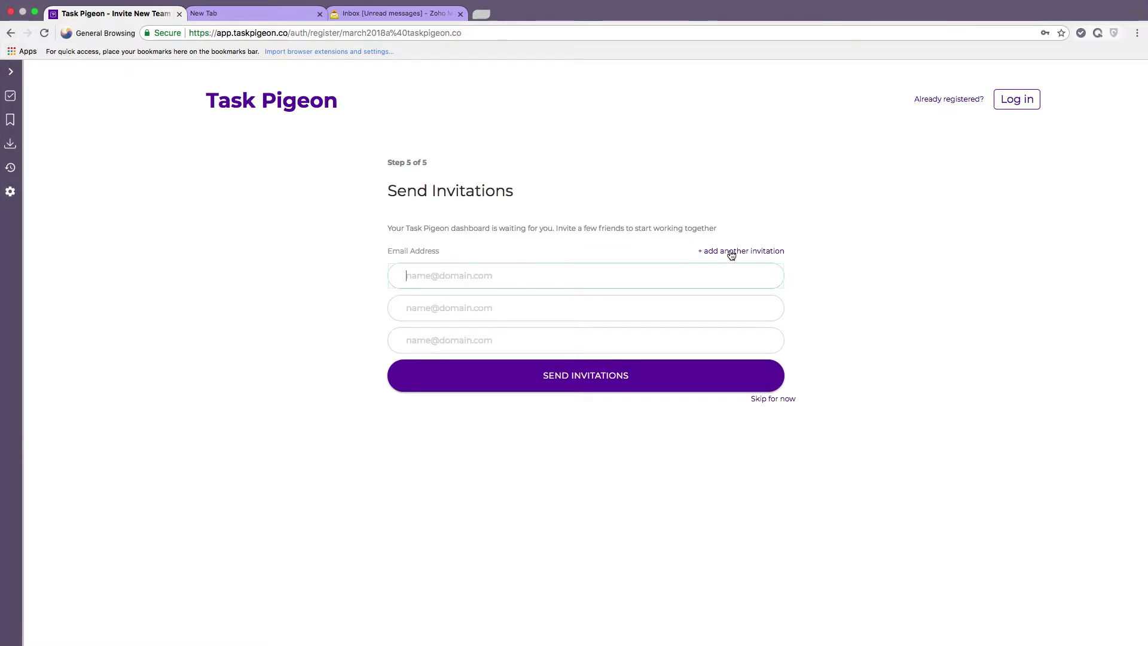
Add two extra invitation rows, enter the teammate's e-mail in the first, and send it.
click(731, 252)
click(733, 252)
click(521, 270)
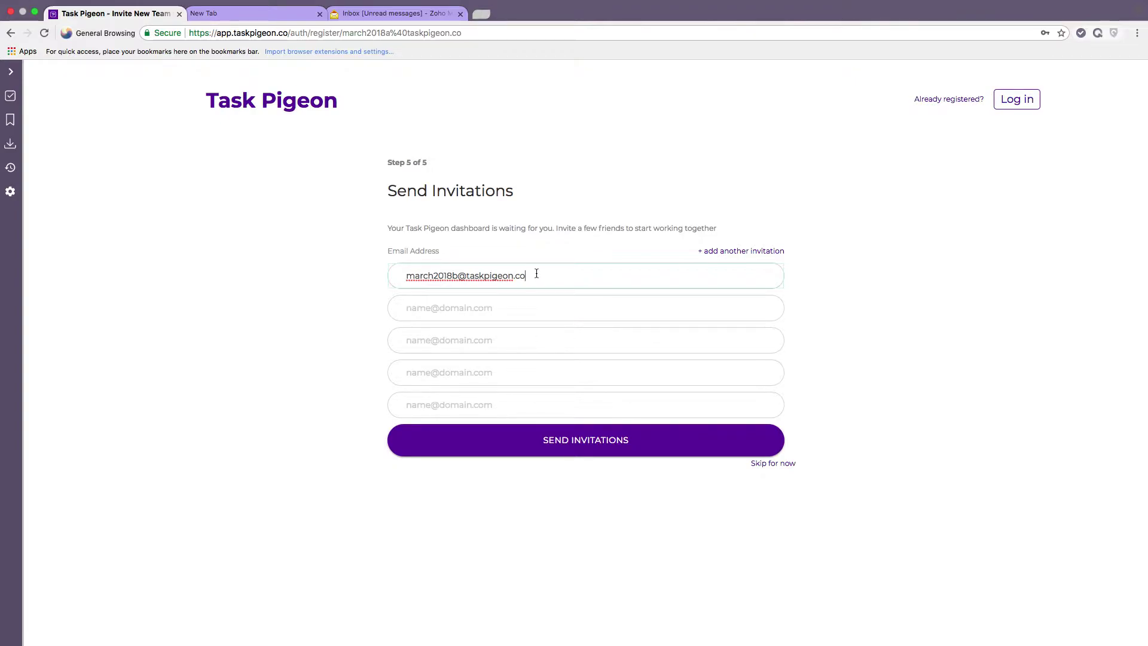
click(564, 245)
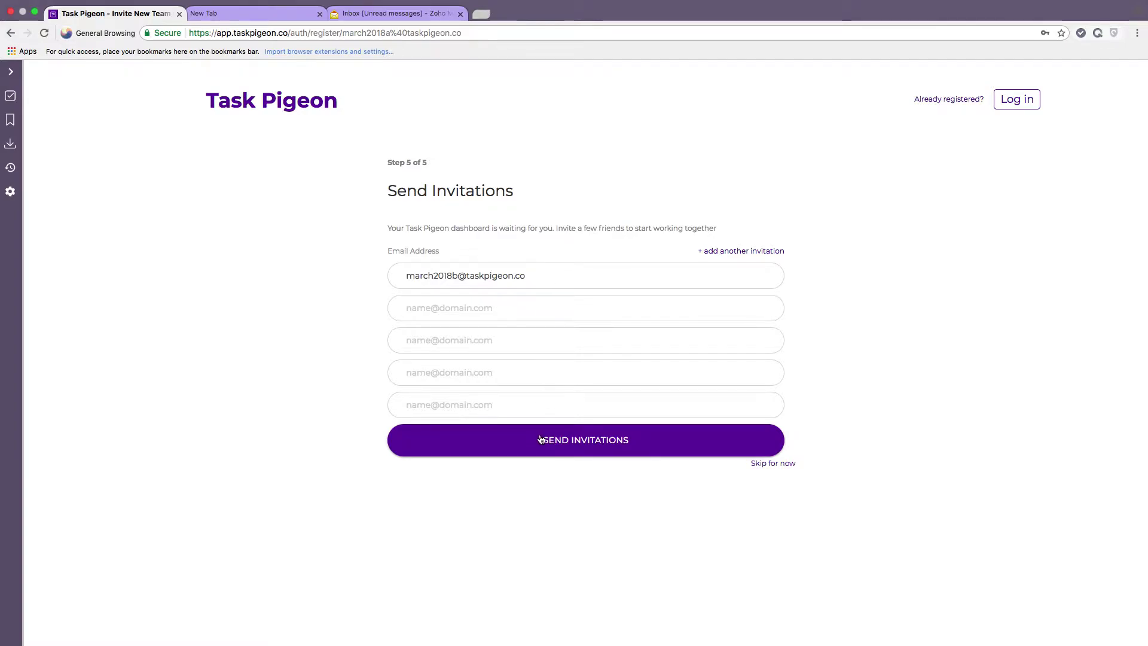
click(568, 444)
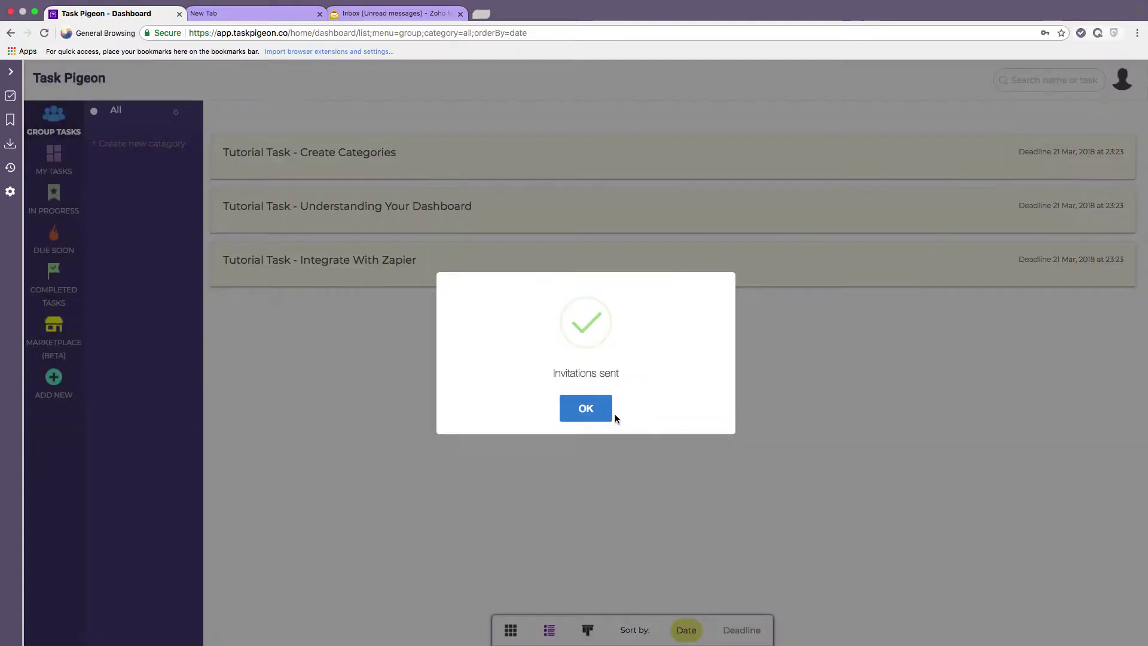
Dismiss the Invitations sent message and switch the tutorial tasks to card view.
click(589, 413)
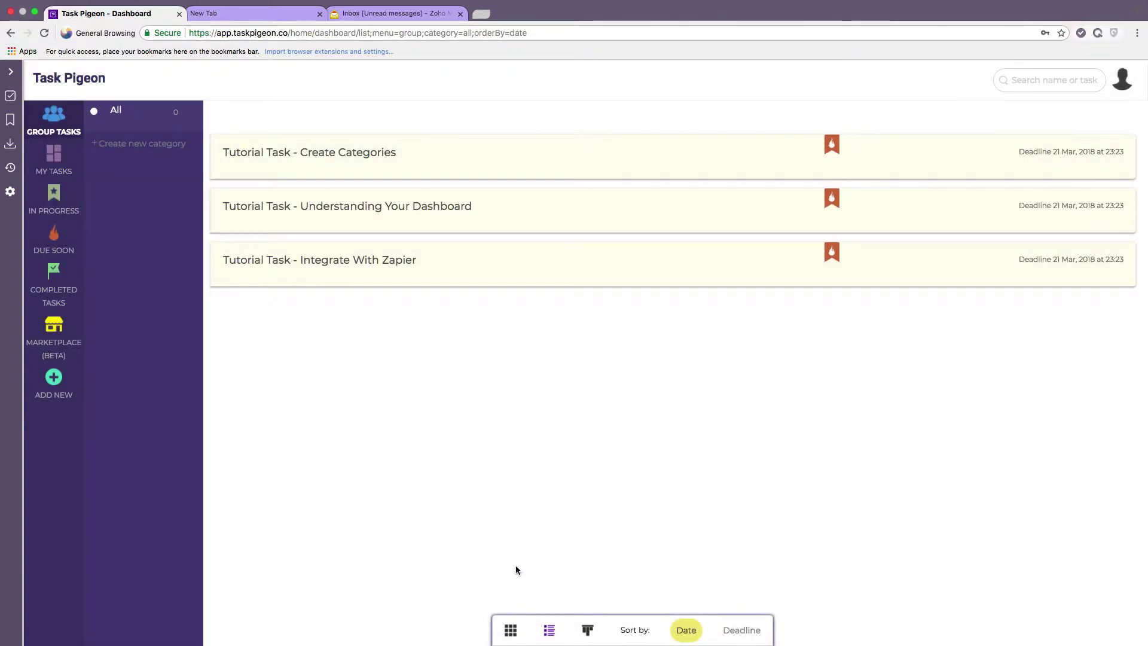
click(511, 632)
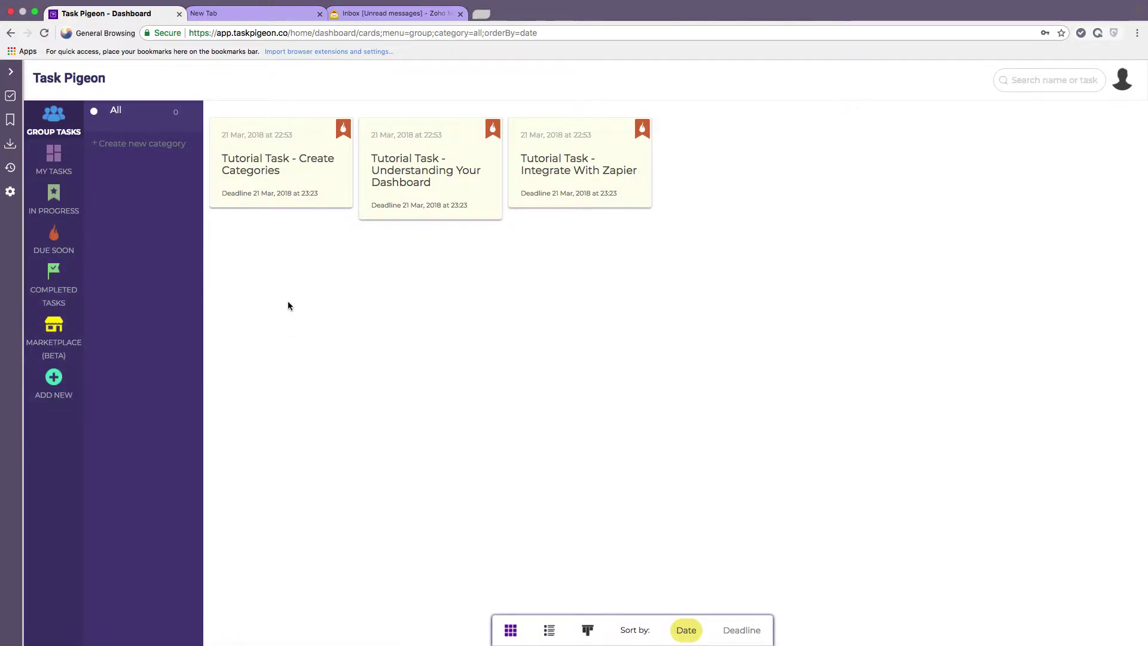
Reload the Zoho Mail inbox, open the Task Pigeon invitation, and follow its registration link.
click(390, 16)
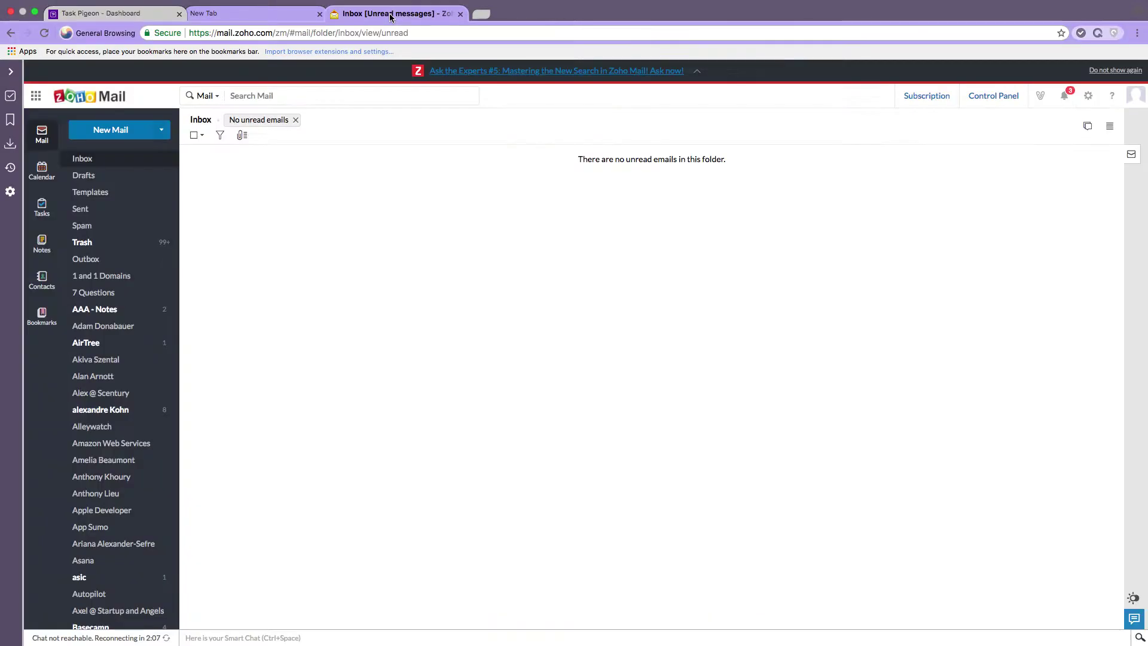
click(387, 34)
key(Return)
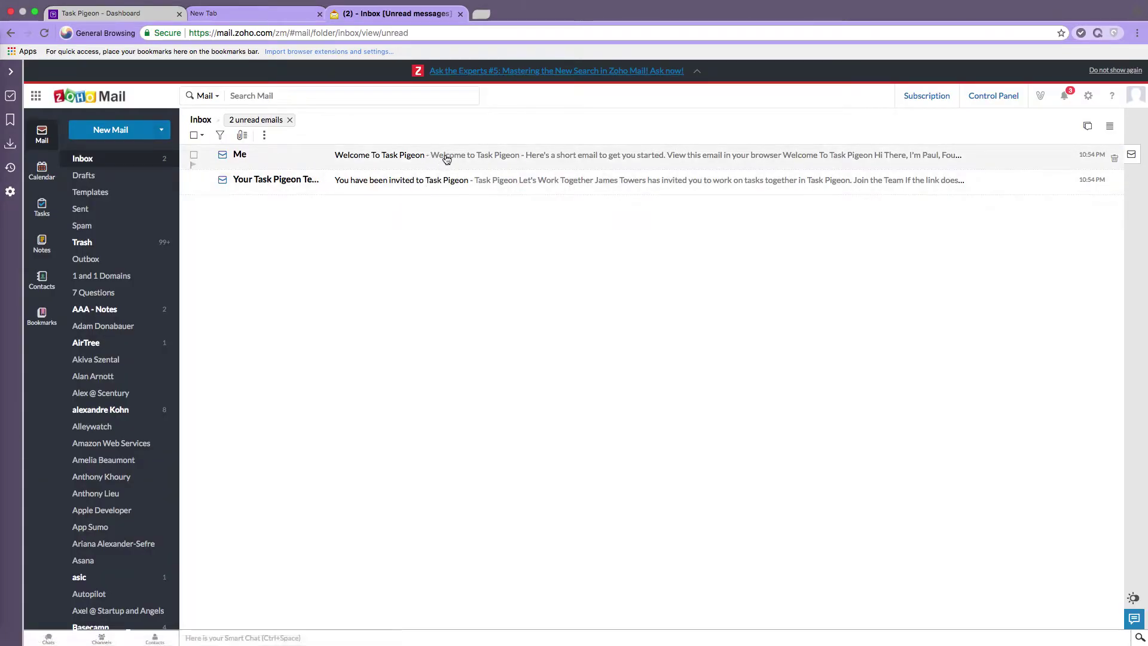
click(436, 181)
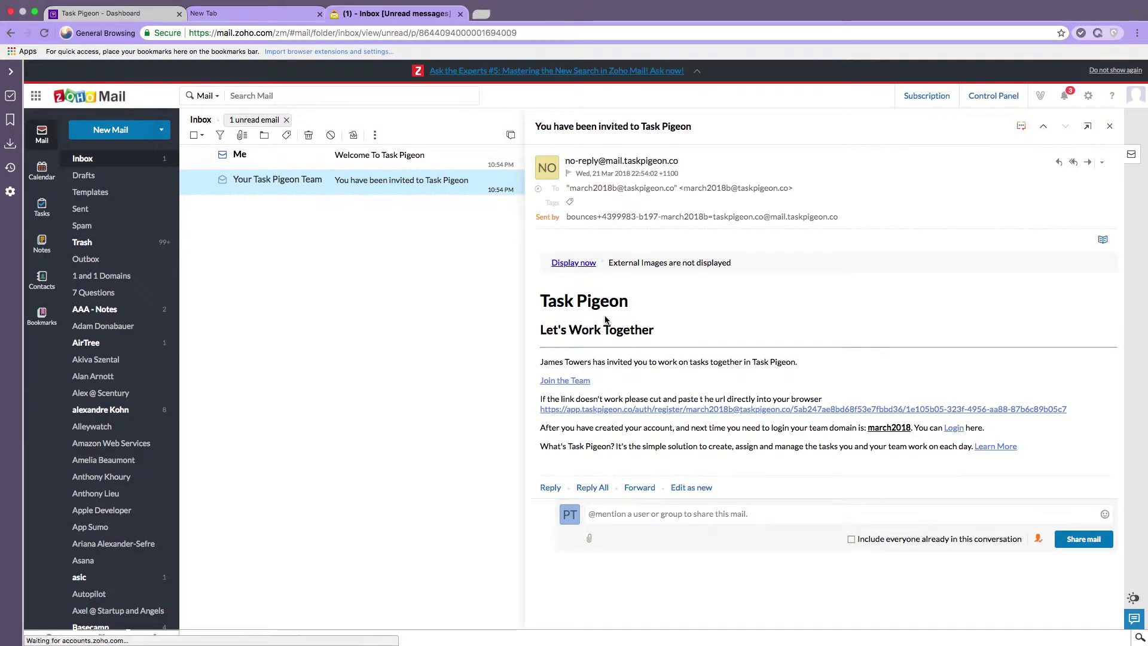
click(730, 413)
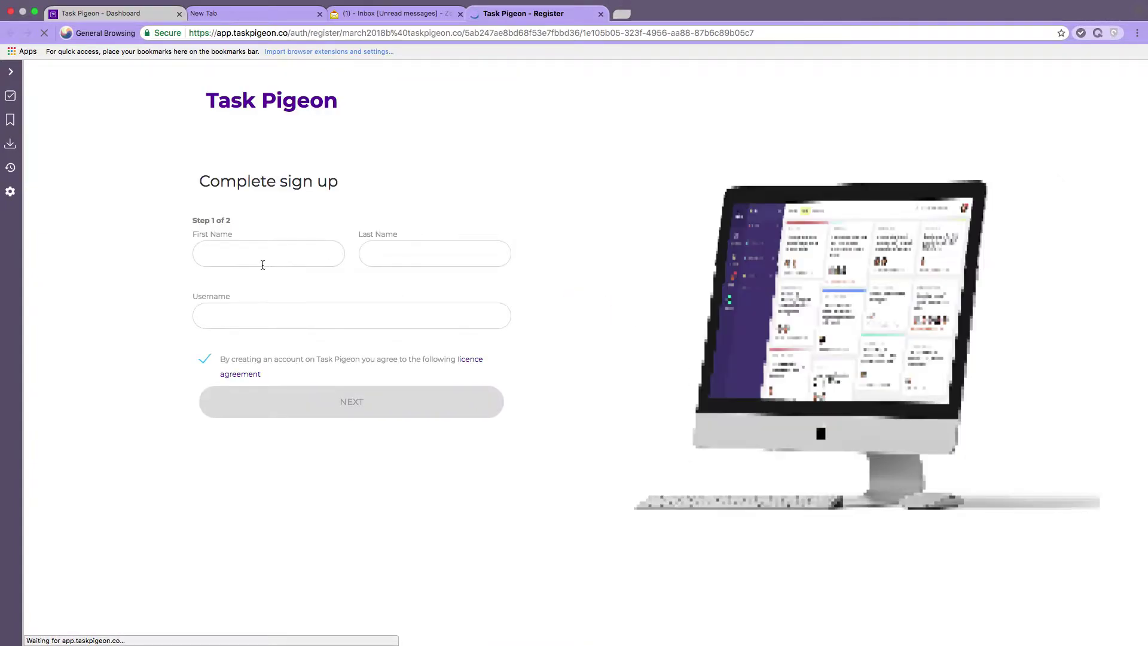
Register the invitee with their first and last name and a password.
click(268, 254)
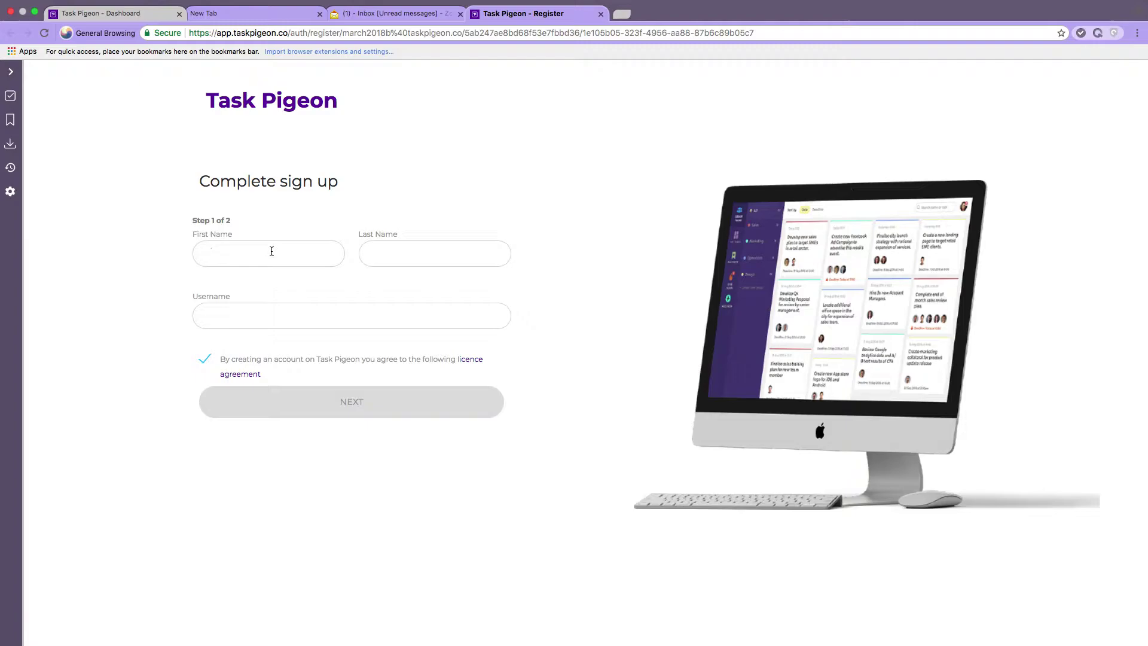
key(Tab)
text(la)
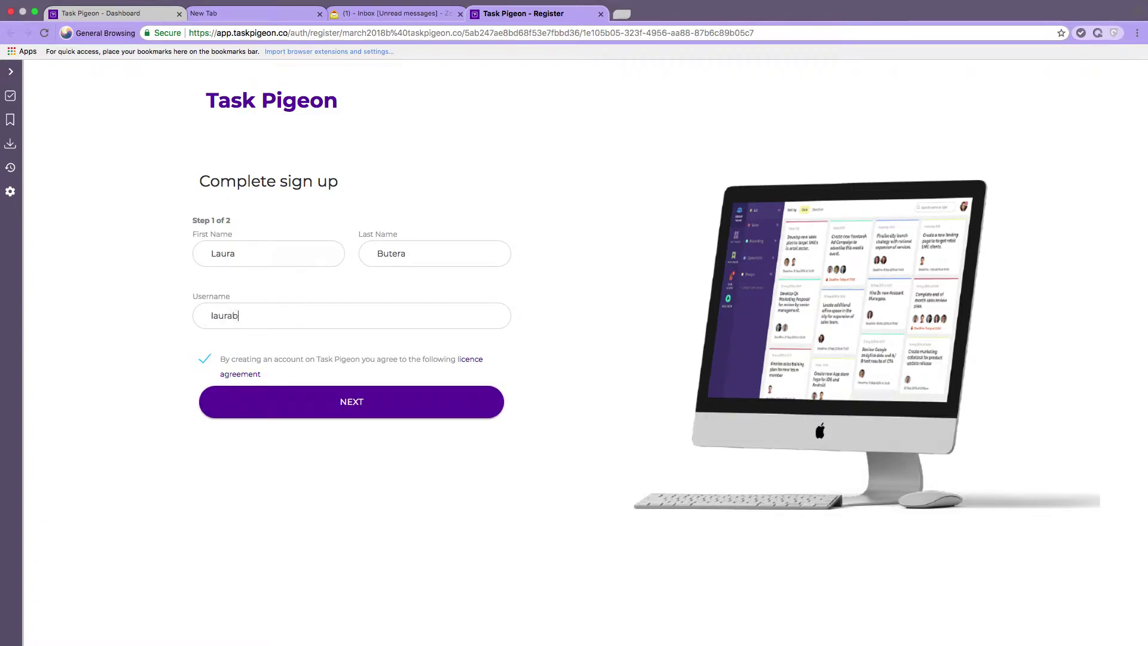
click(377, 413)
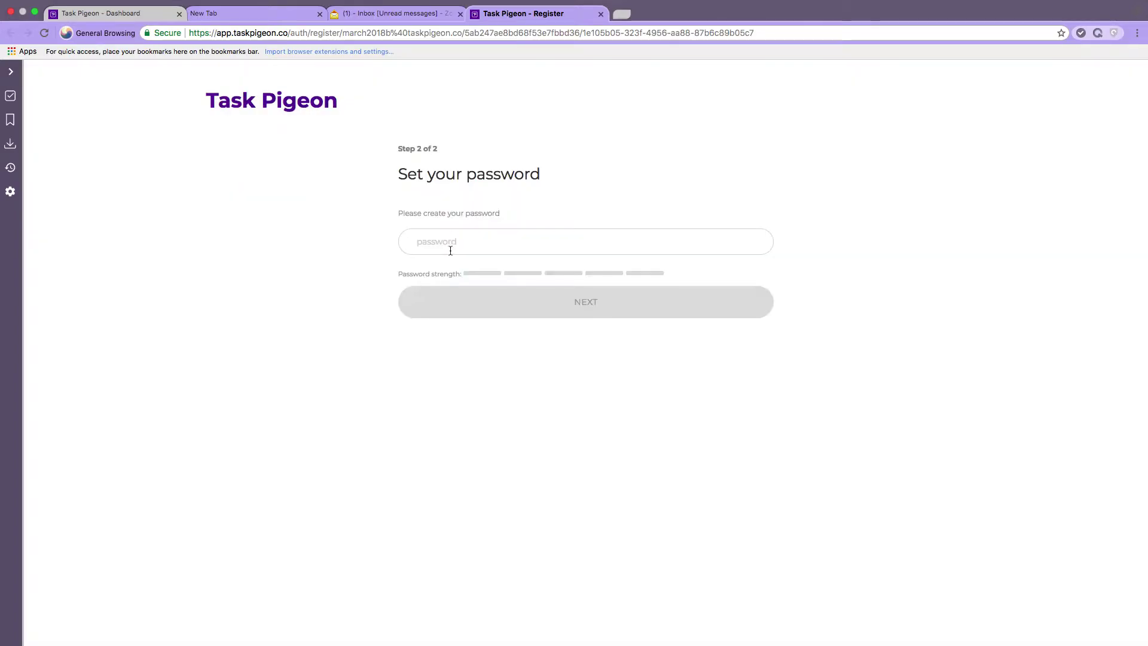
click(457, 246)
text(••••••••)
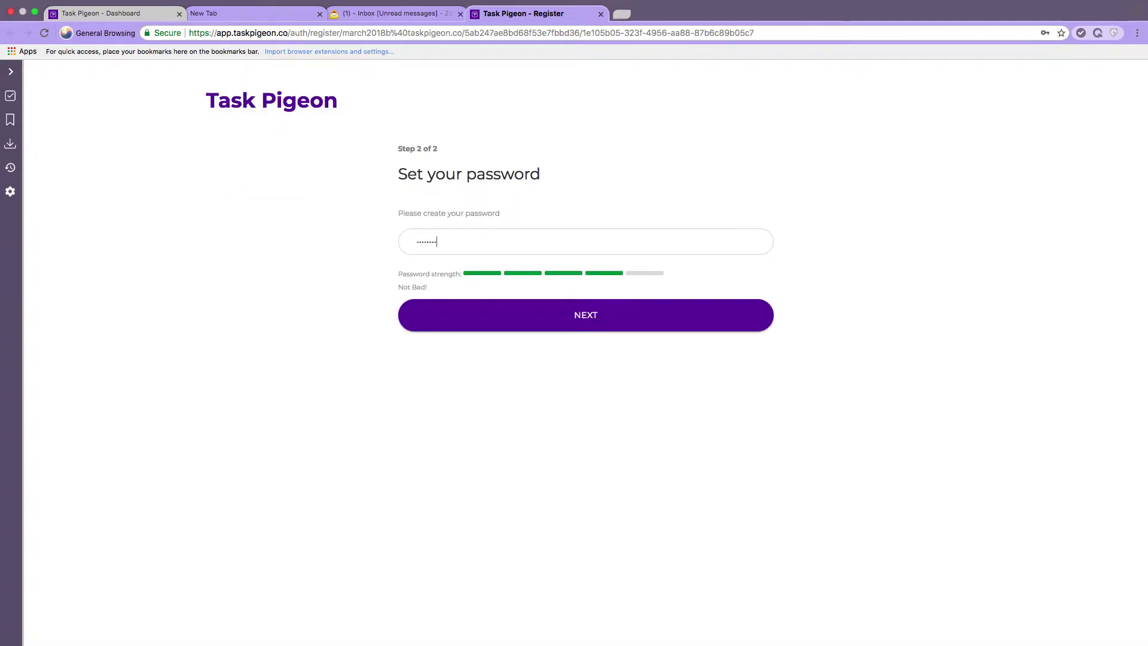
text(•••)
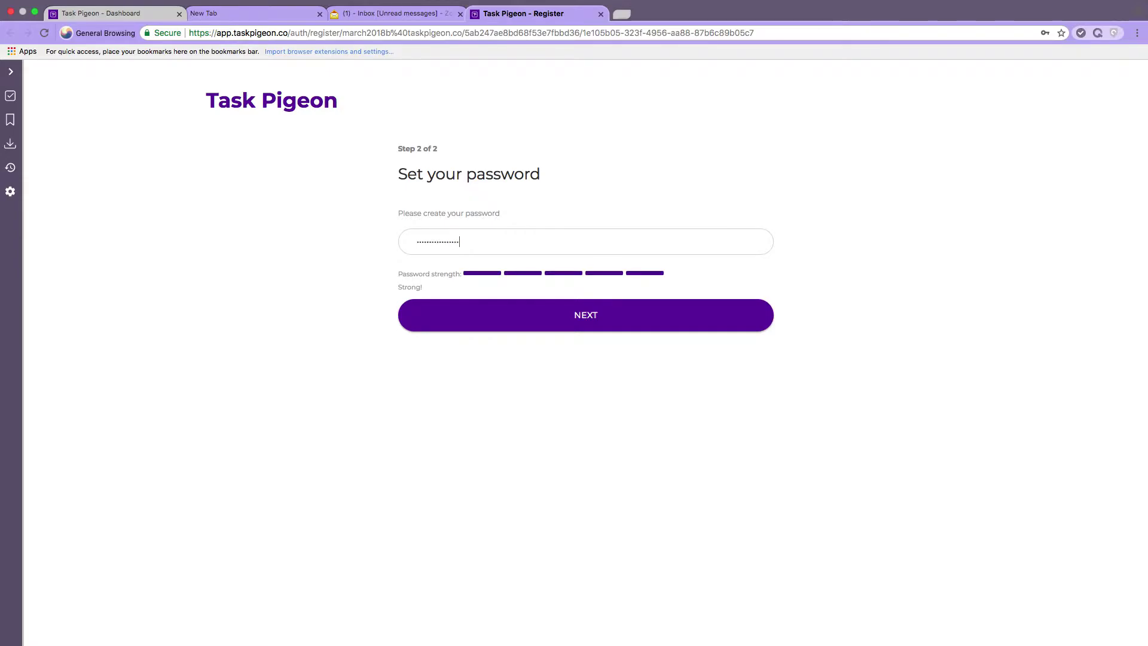
click(589, 317)
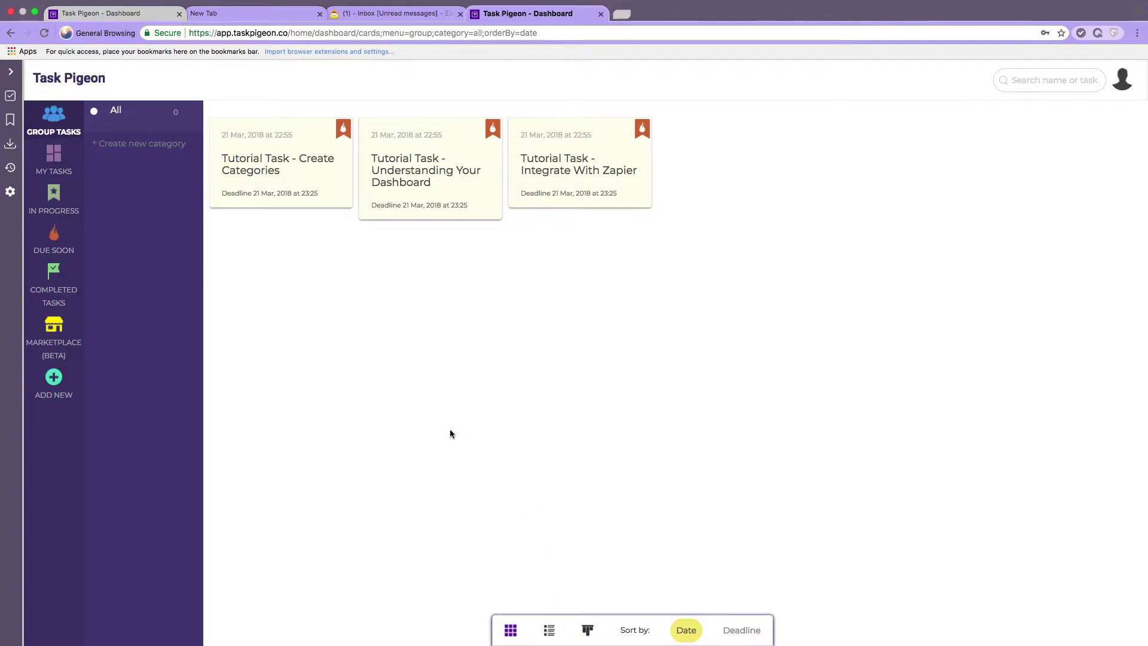
In the first account, visit the profile page, then profile settings, and reopen the account menu.
click(127, 13)
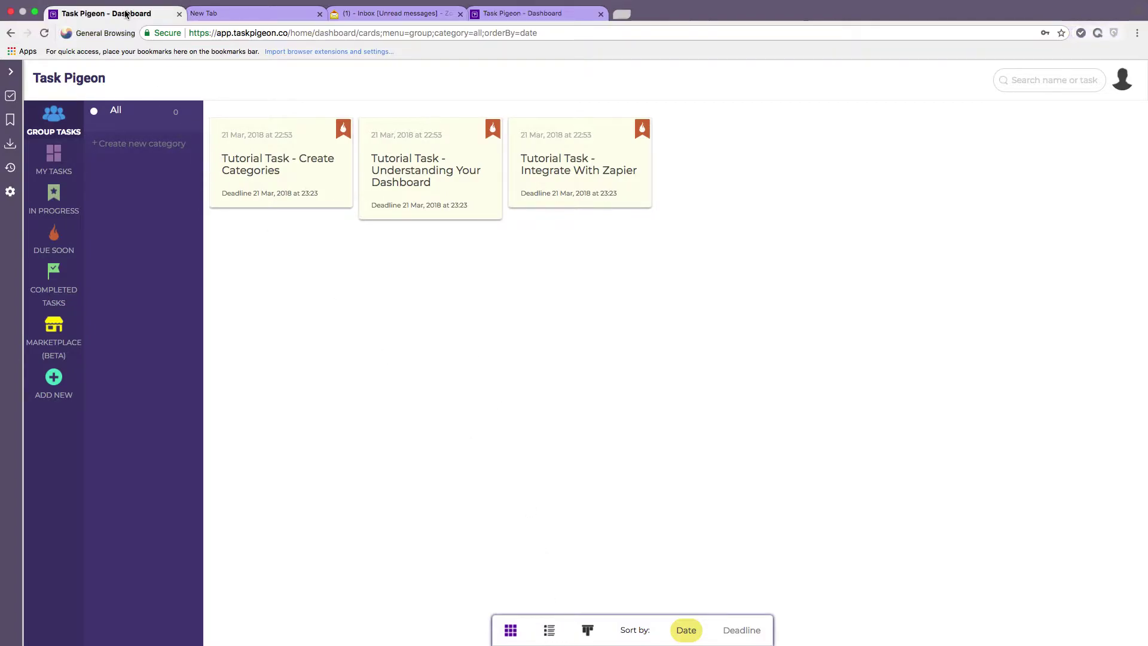
click(1122, 82)
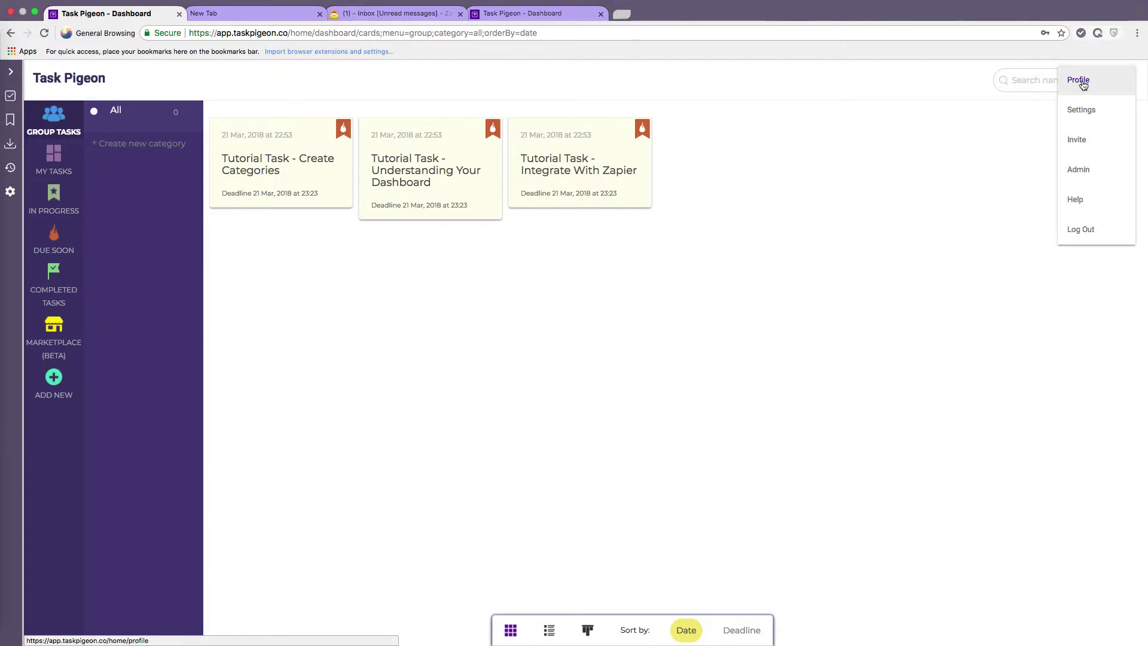
click(1083, 84)
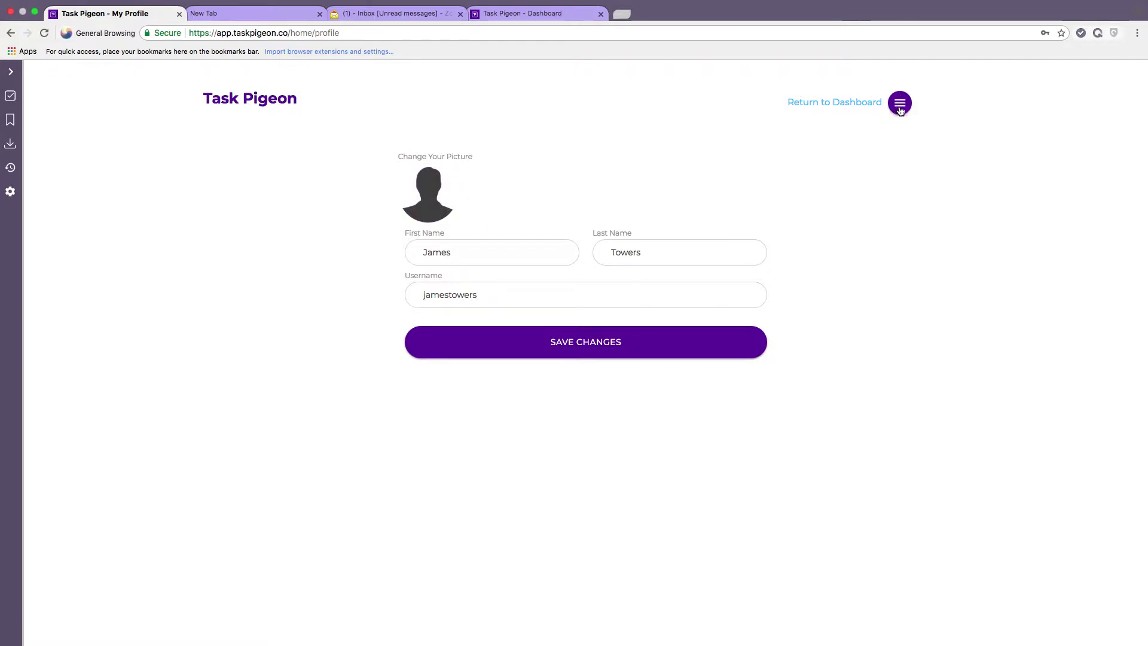
click(900, 109)
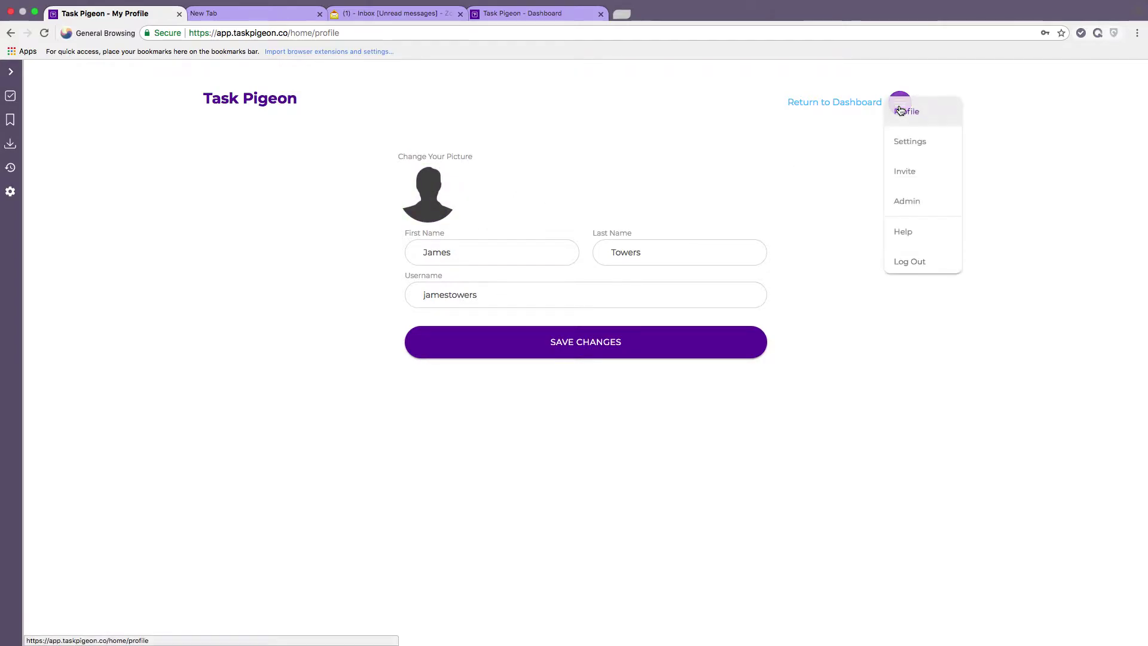
click(910, 144)
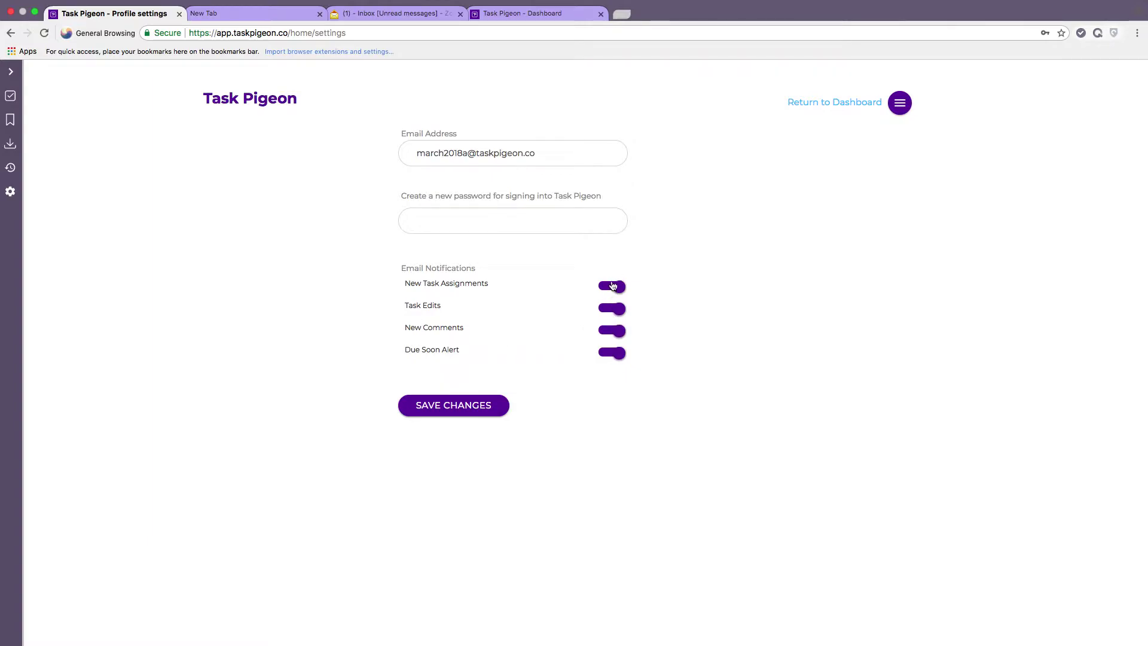
click(898, 111)
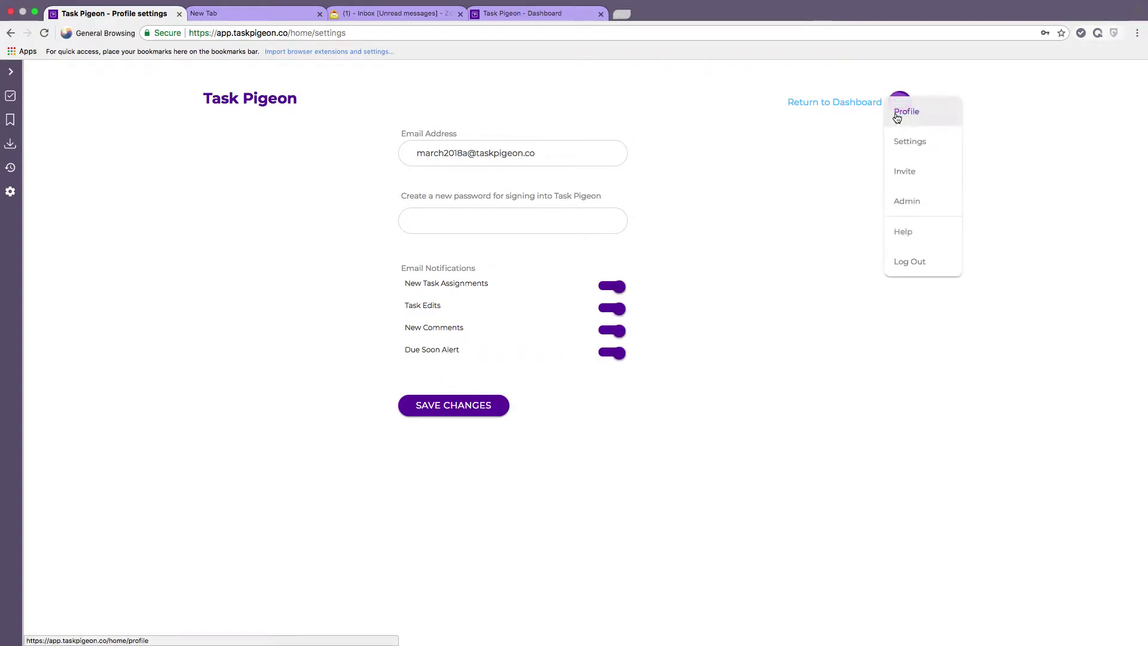
Open Admin, view the team directory's user roles, and go back to the dashboard.
click(917, 203)
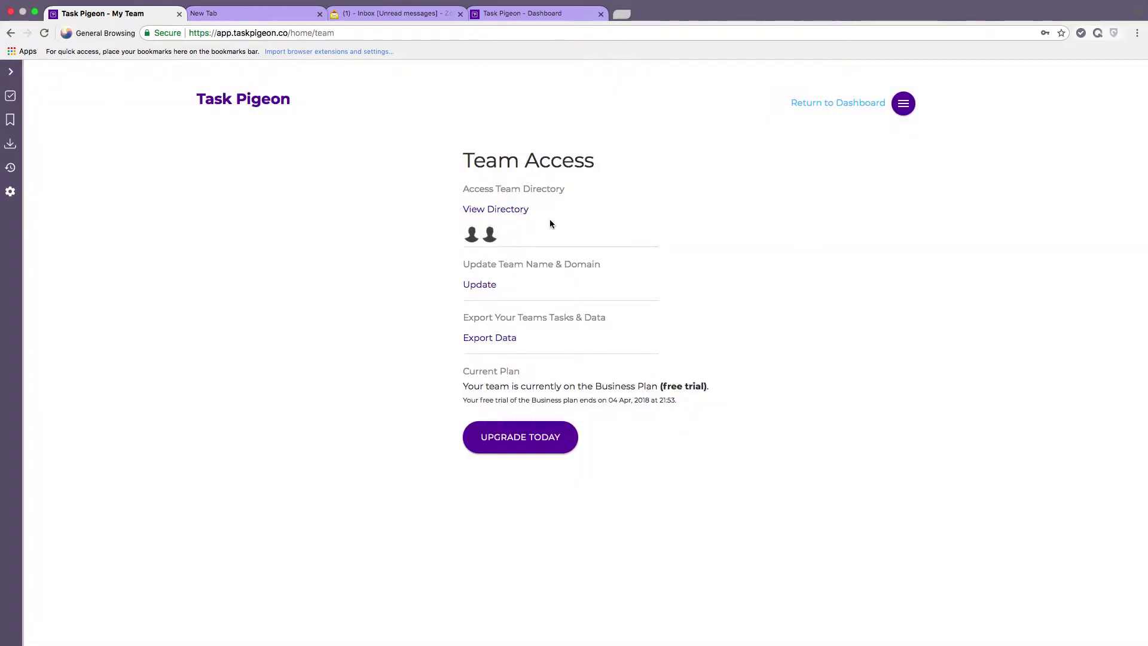
click(502, 209)
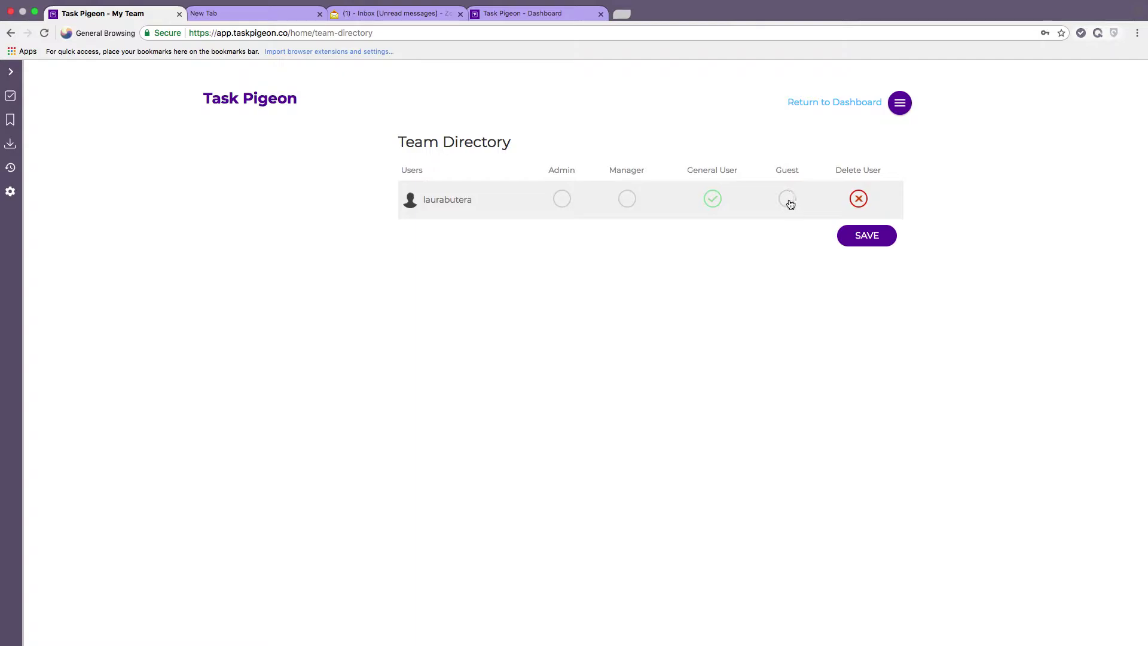
click(900, 102)
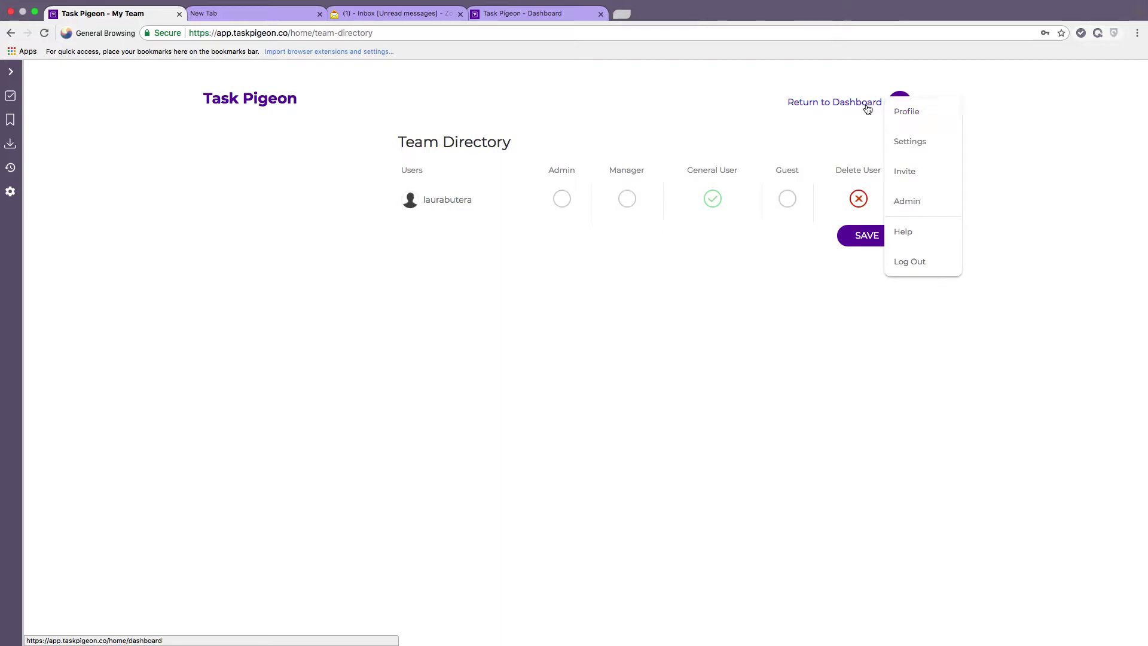
click(867, 105)
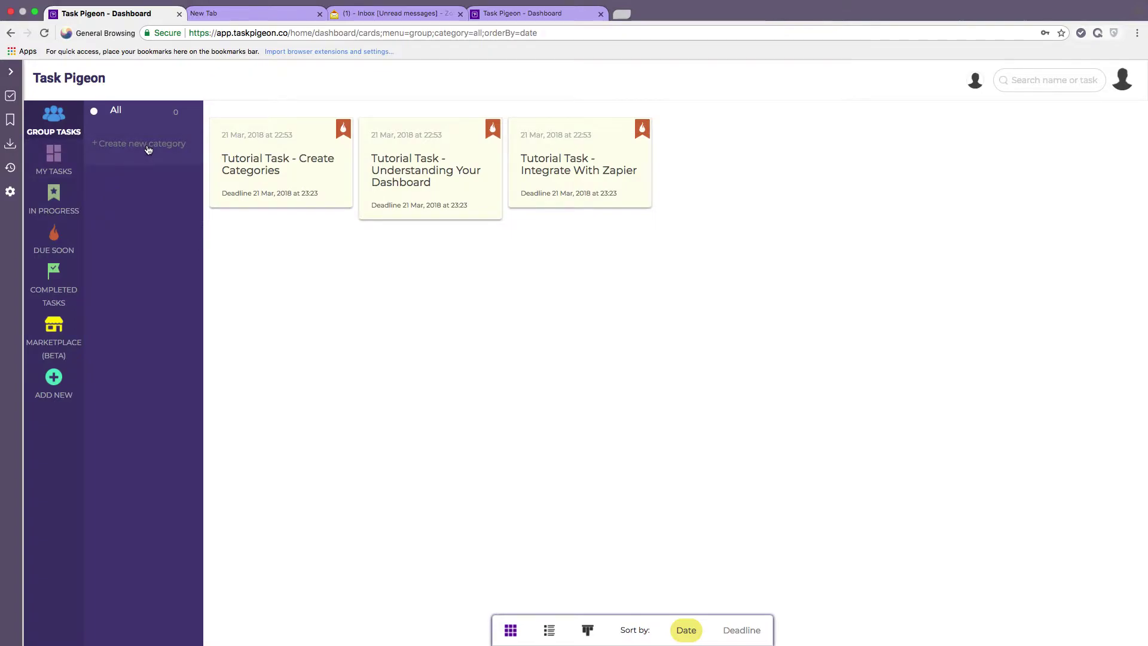
Create the Content Marketing, SEO and PPC categories.
click(148, 149)
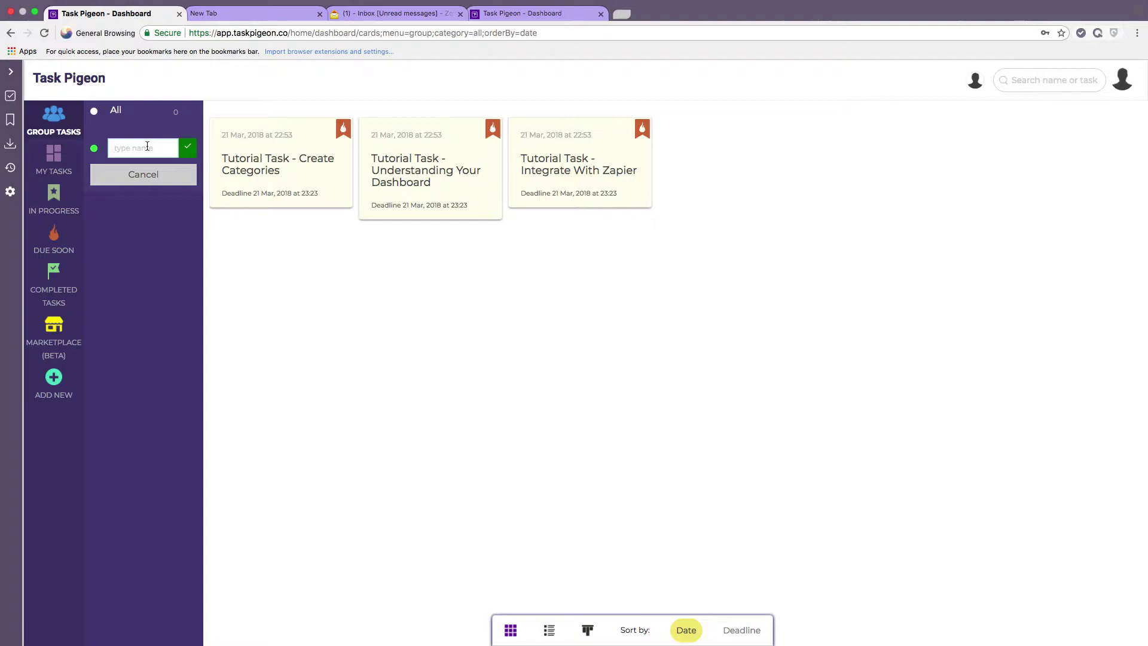
text(Co)
text(ntent Marketing)
click(189, 150)
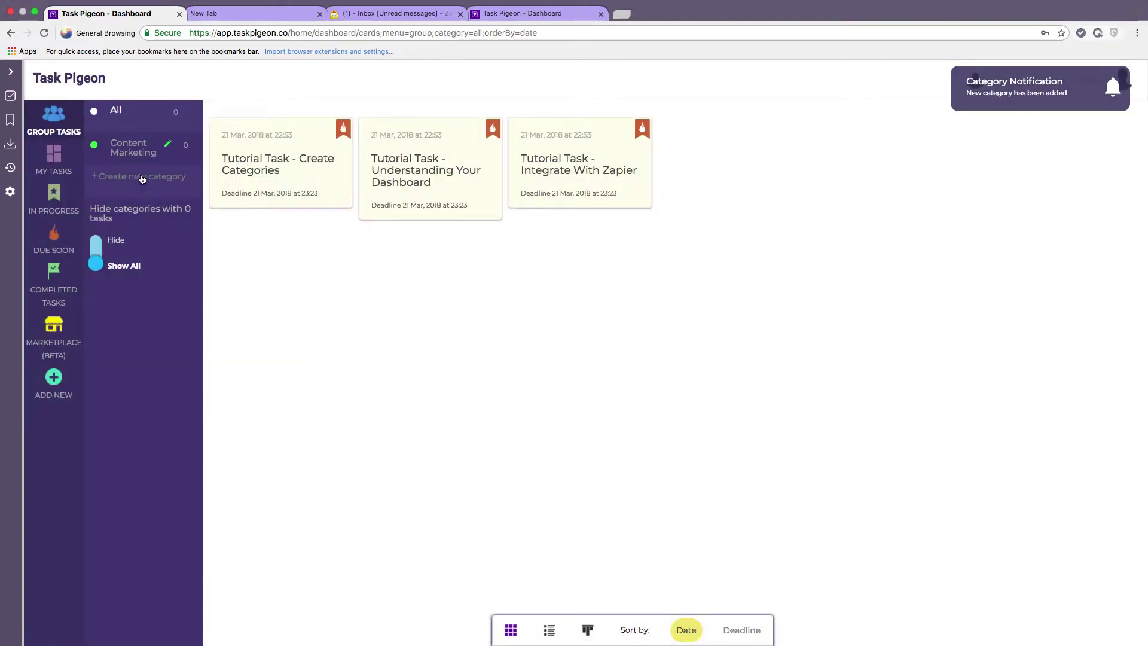
click(138, 180)
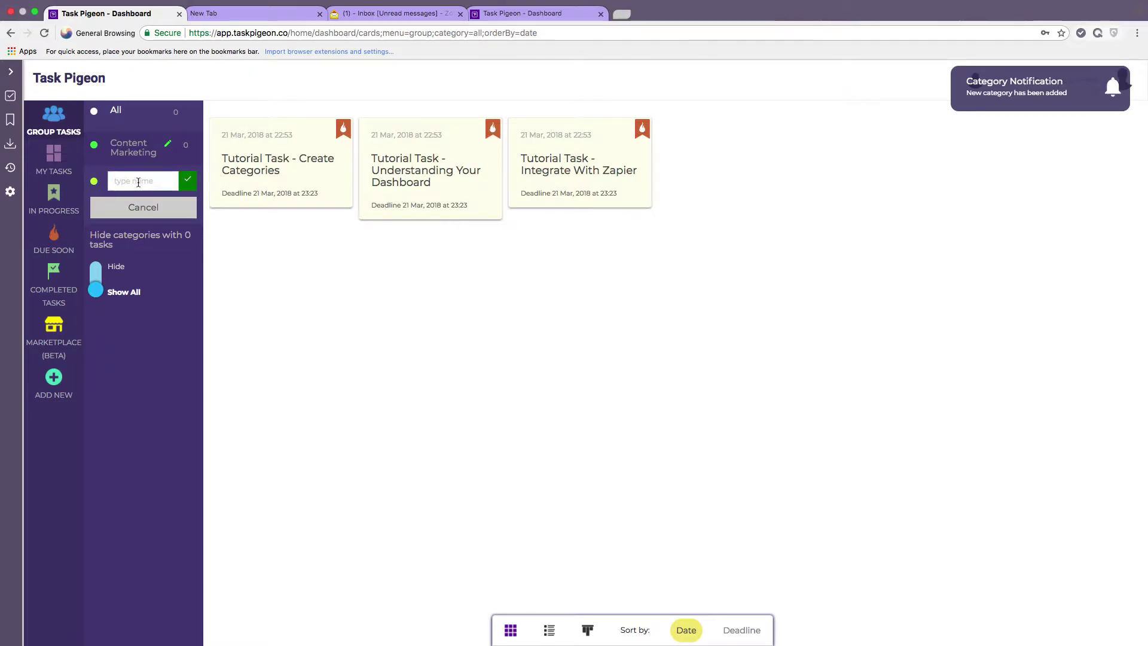
text(SEO)
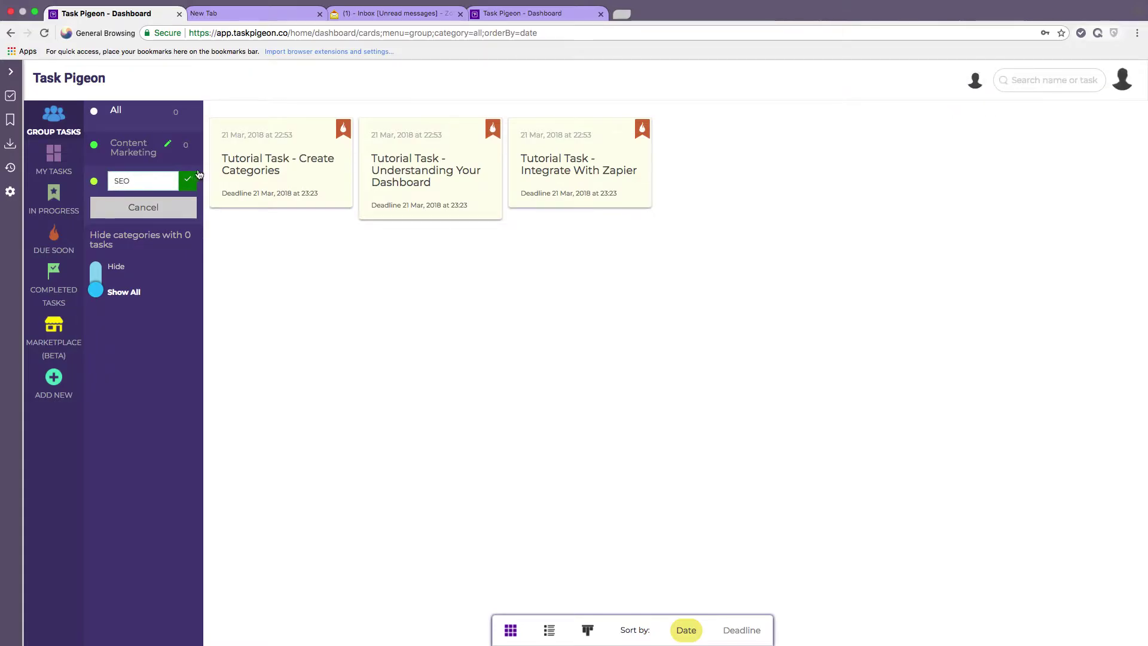
click(189, 183)
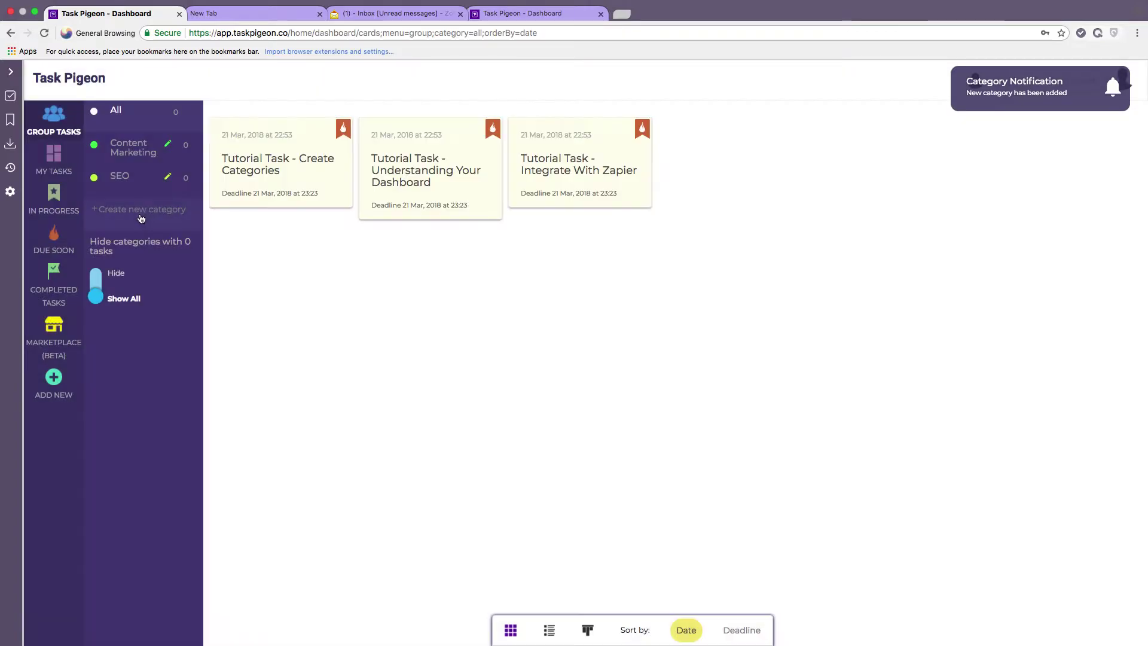
click(141, 217)
text(PPC)
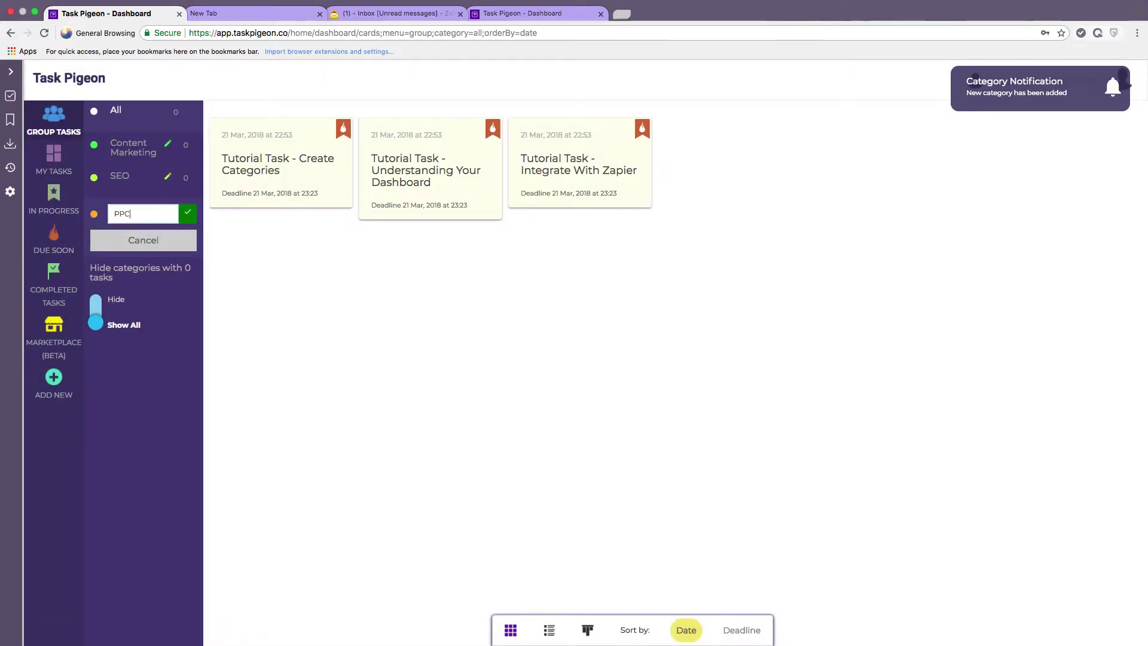
click(186, 217)
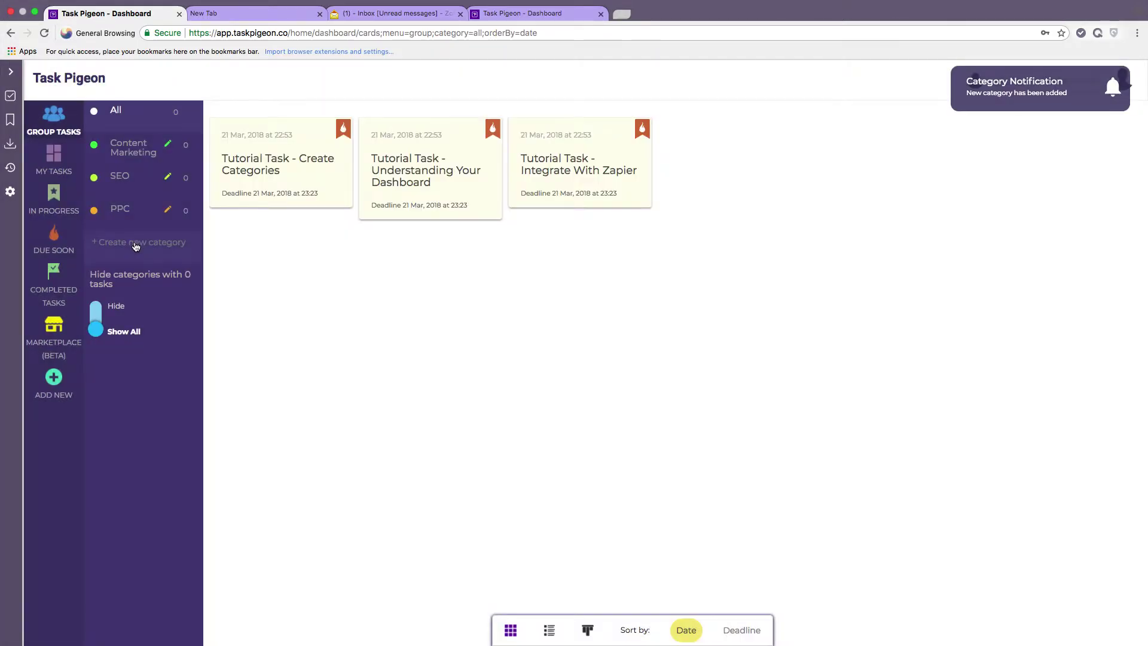
Add the Social Media and Influencer Marketing categories.
click(133, 243)
text(Social Media)
click(188, 246)
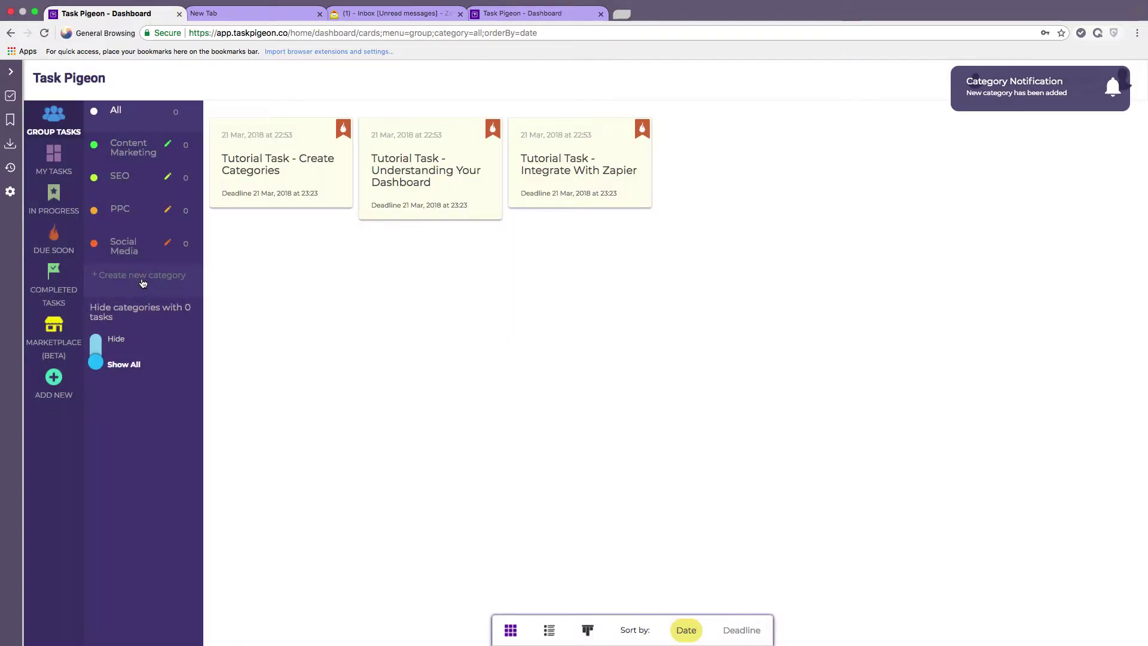
click(142, 278)
text(Influenc)
text(er Marketing)
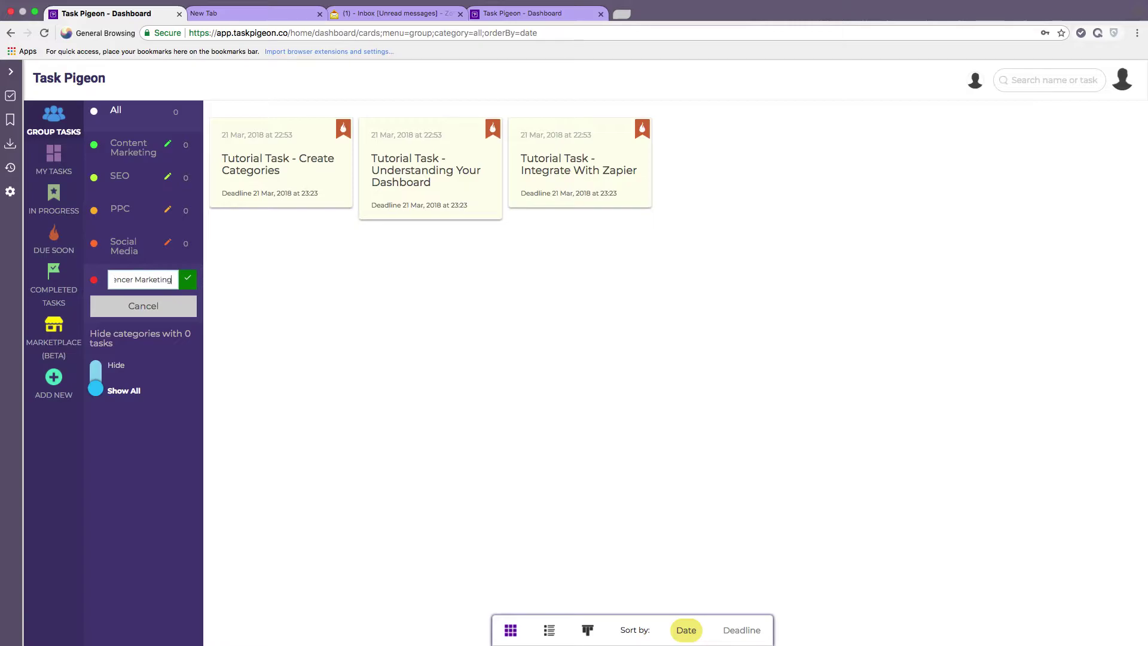
click(188, 279)
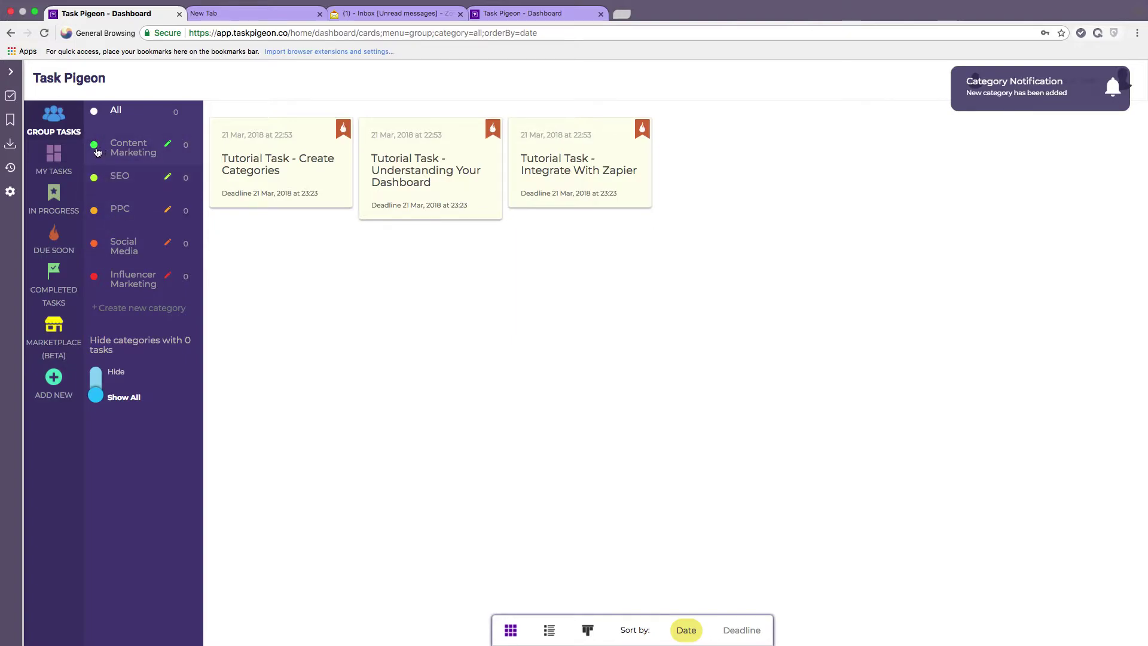
Recolour Content Marketing's dot to purple, then open and close its edit popup unchanged.
click(95, 147)
drag(135, 170, 179, 178)
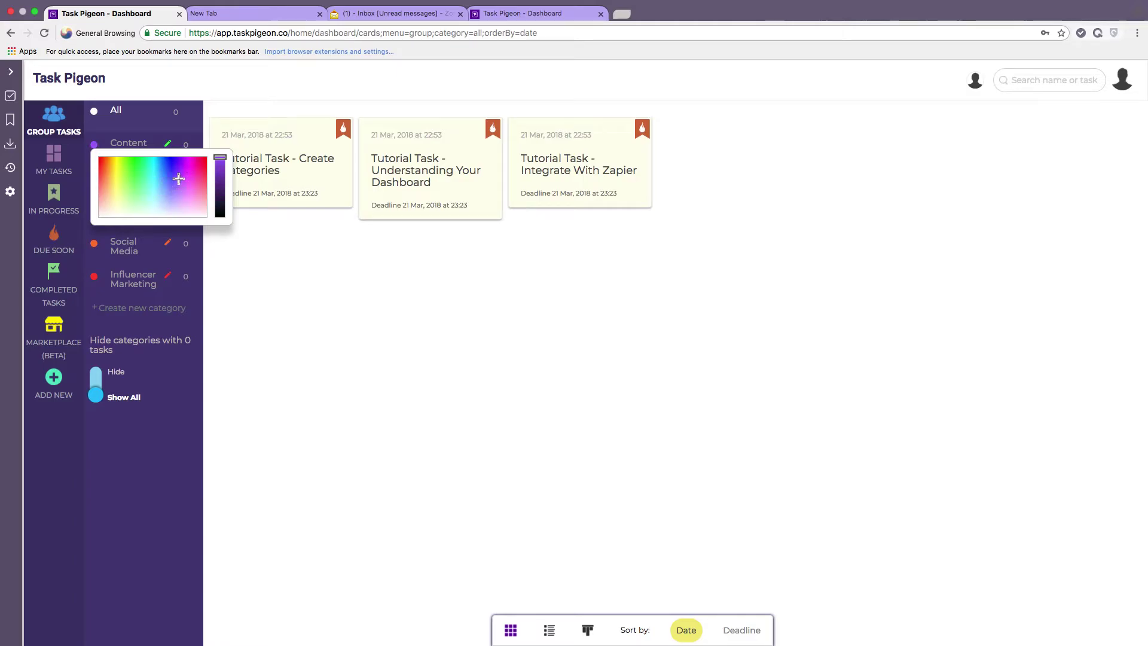
click(280, 244)
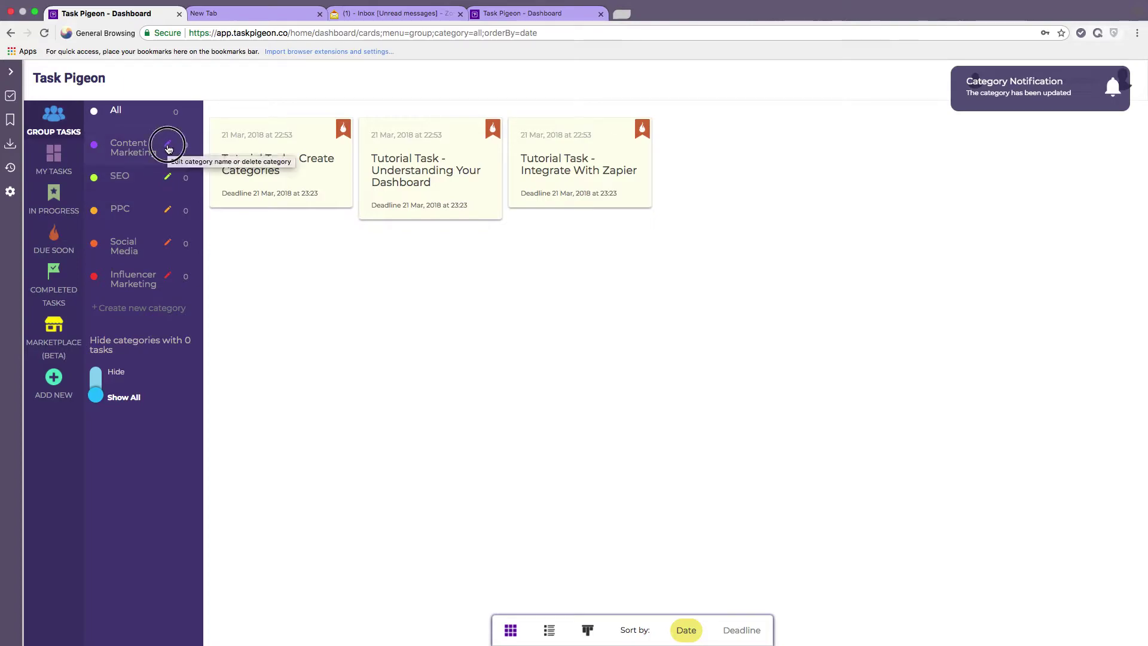
click(168, 148)
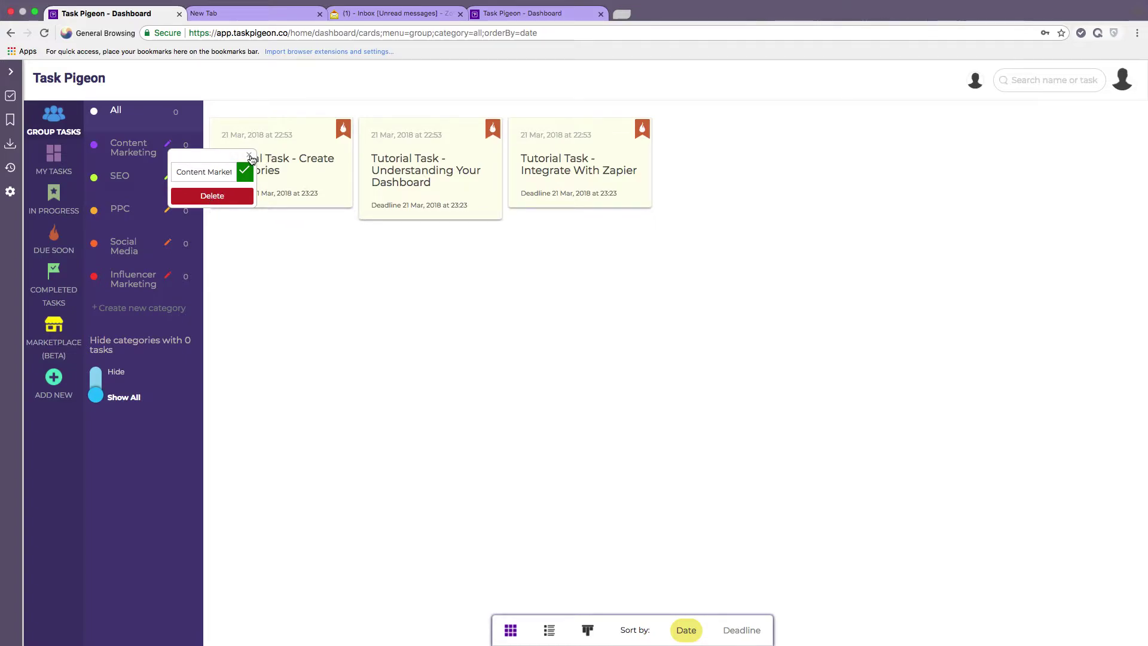
click(250, 156)
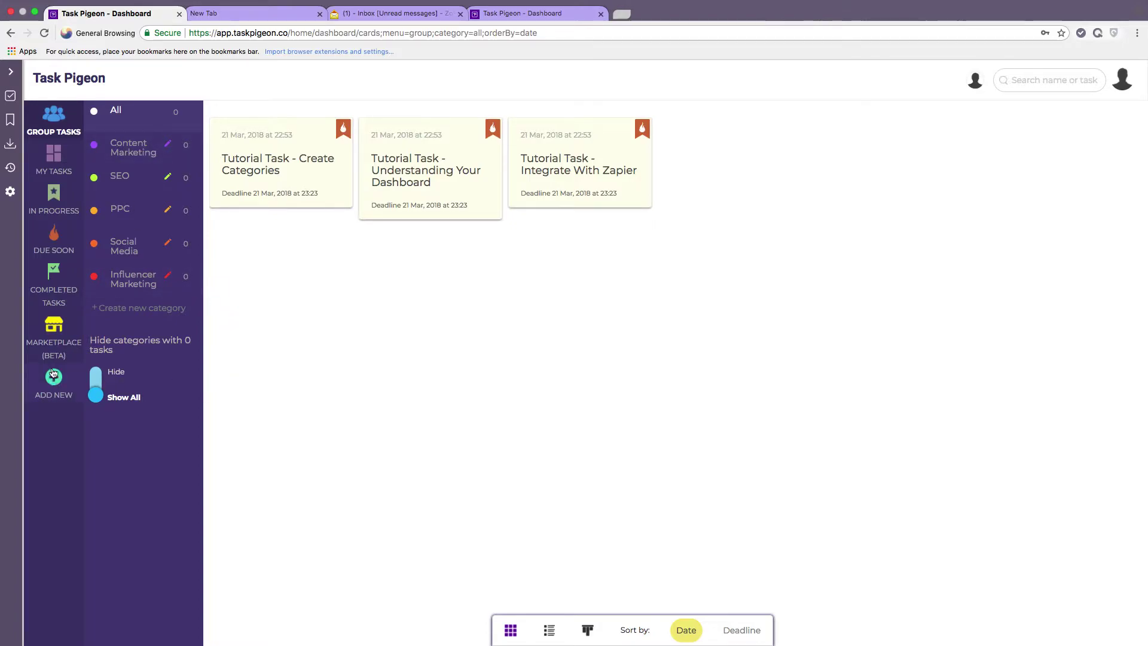
Start a new task headed 'Create a new blog post for ACME Corp'.
click(54, 378)
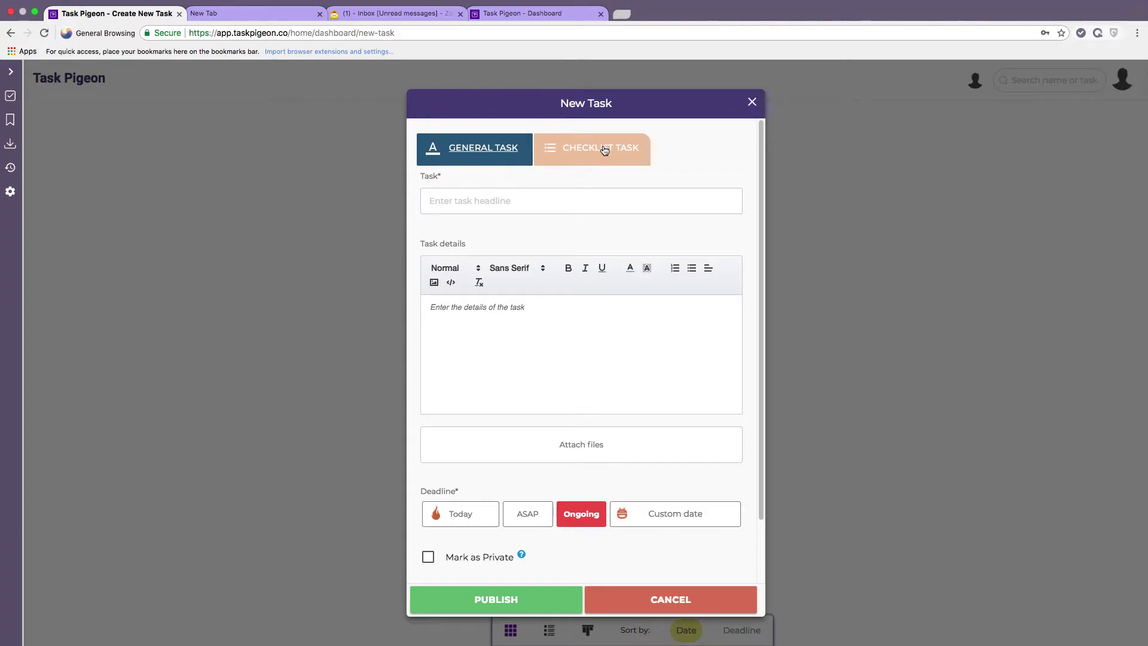
click(541, 202)
text(C)
text(reate a new blog)
text( post on)
text(for)
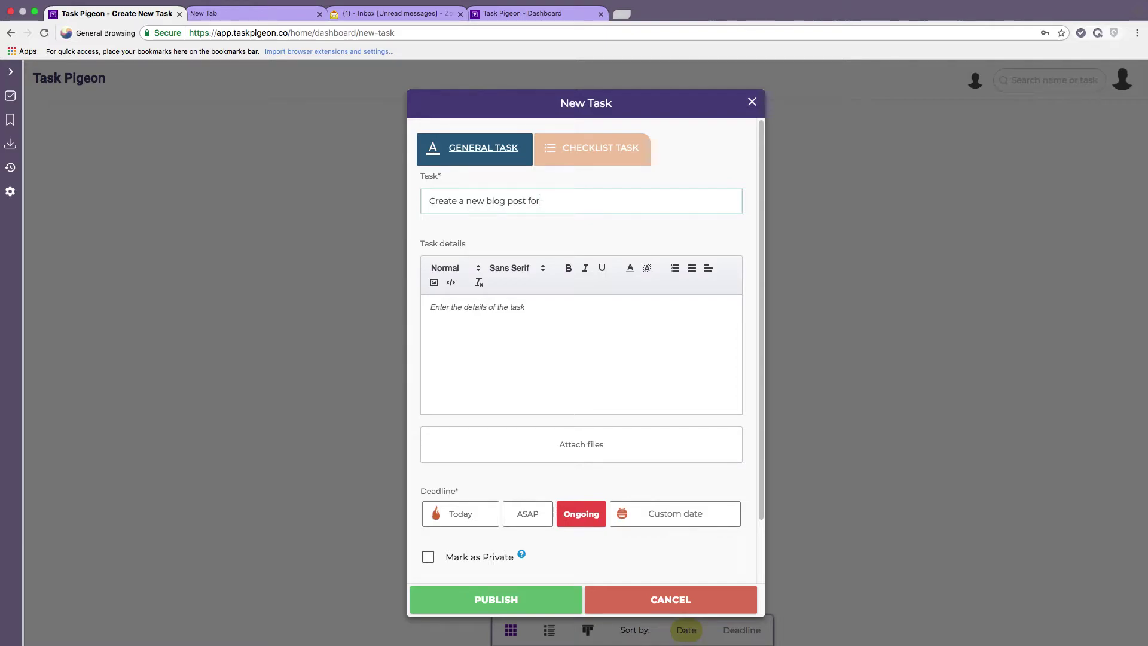
text( ACME Corp)
Add the details 'The client requires a blog post on the top 10 great places to work.'.
click(554, 313)
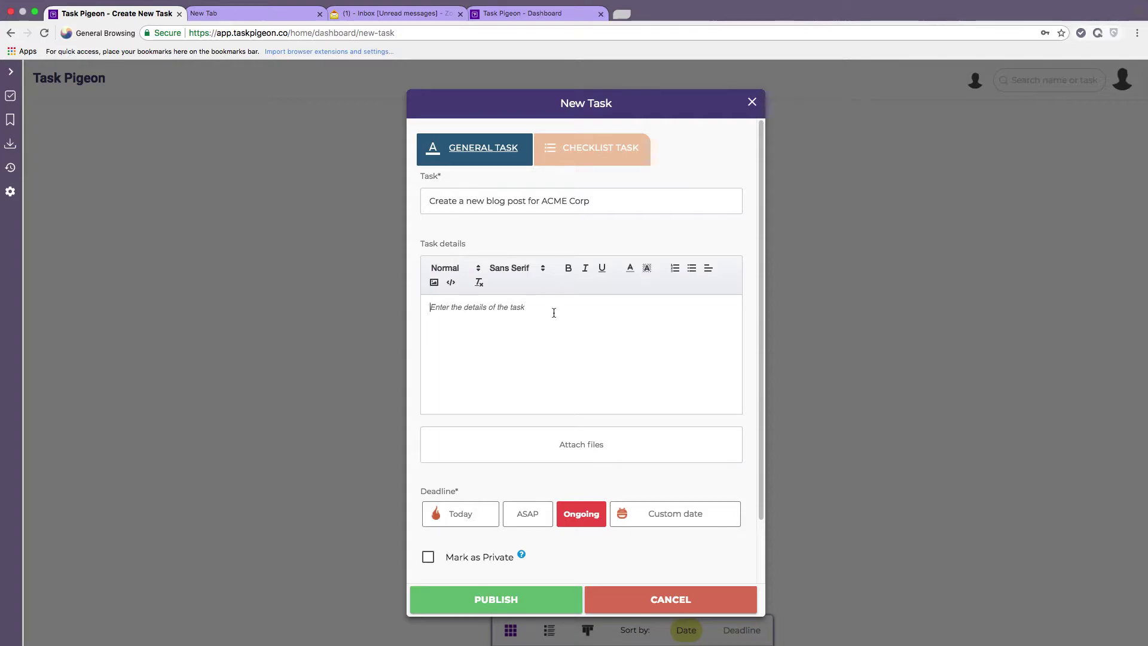
text(The client re)
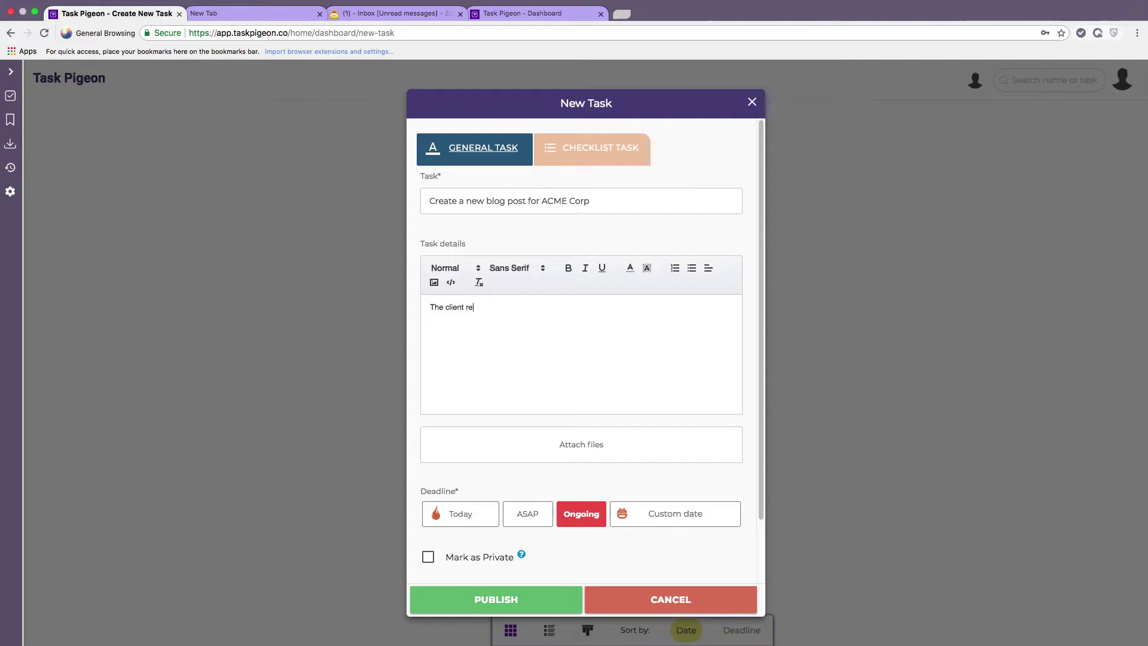
text(quires a blog post on the top 10 )
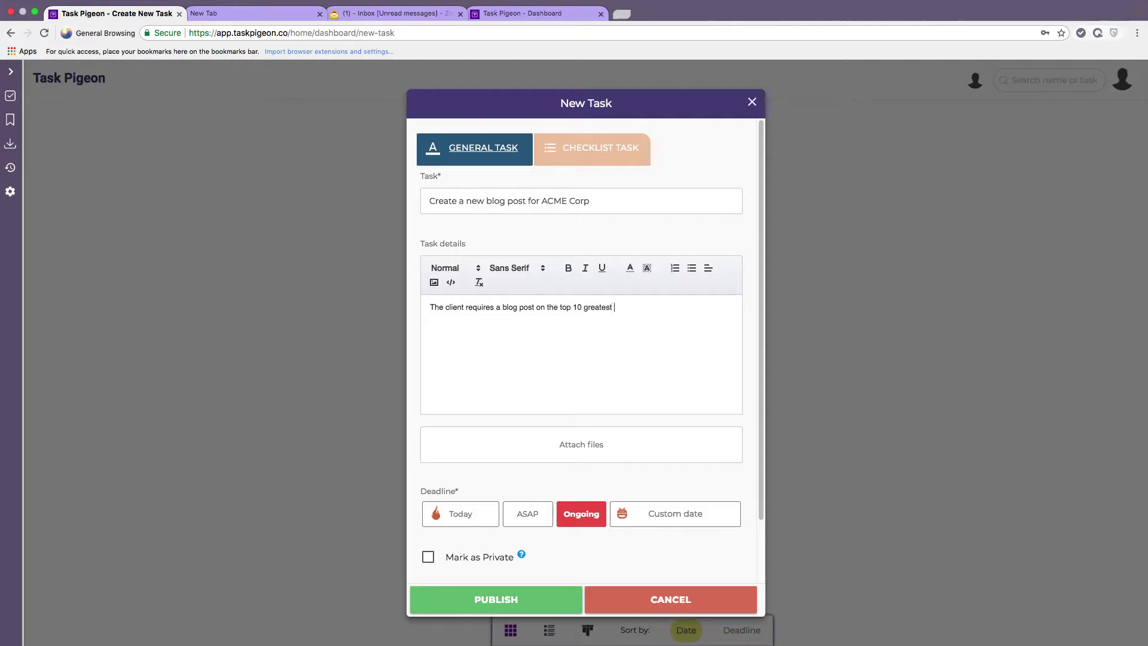
text(great places to work.)
scroll(634, 356, down, 3)
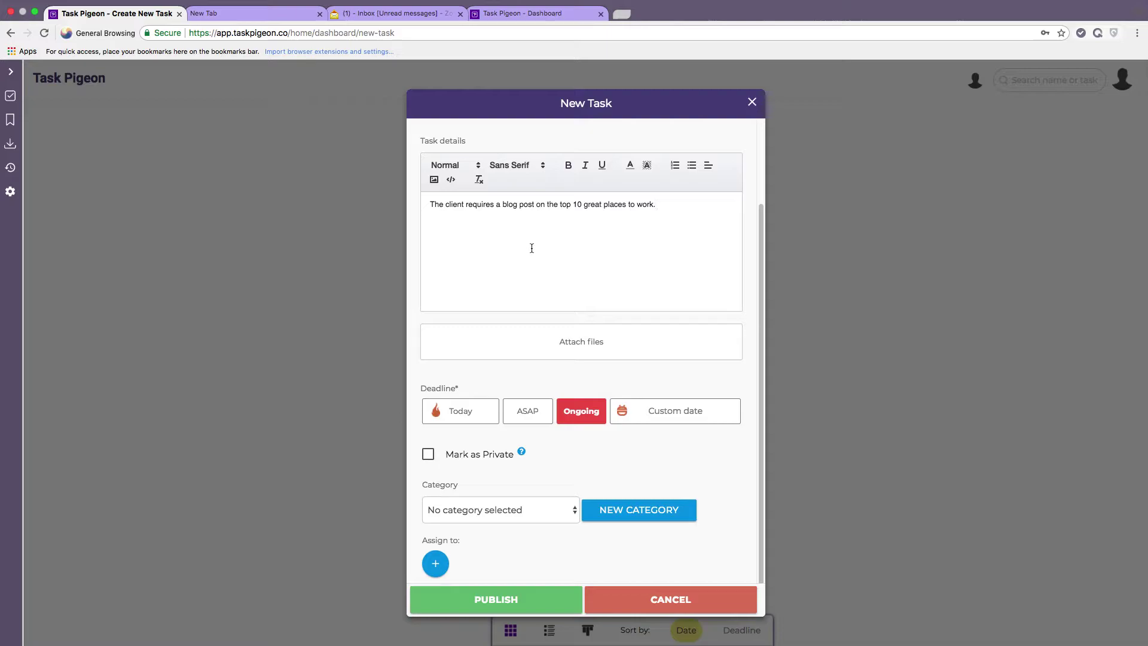
Look through the file attachment sources and scroll down the task form.
click(592, 344)
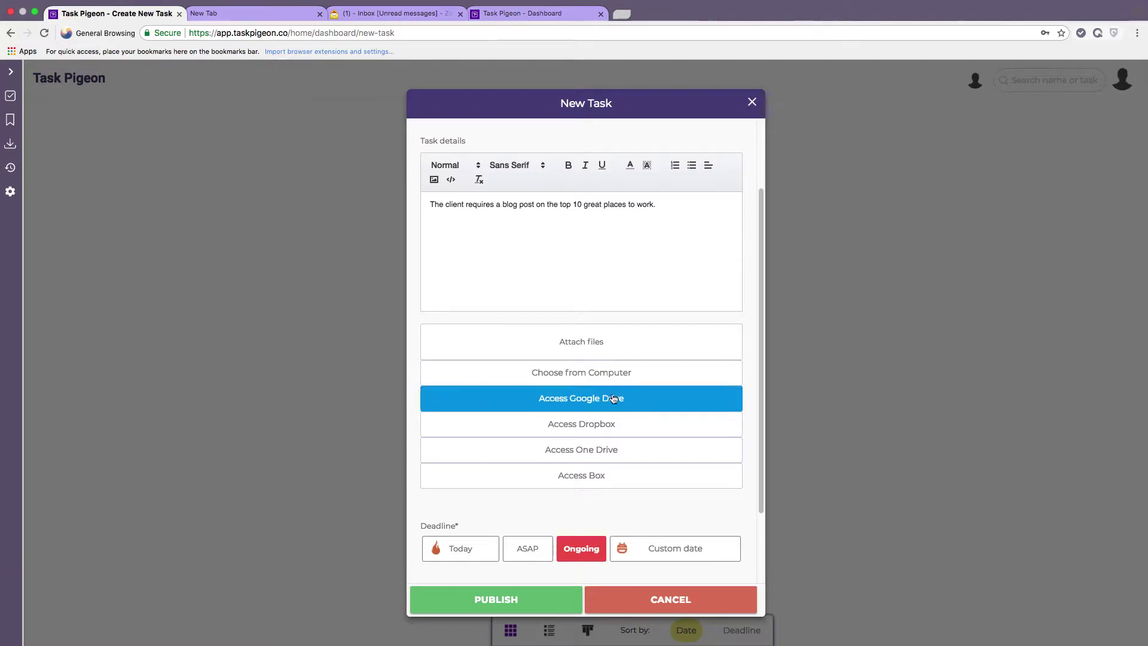
scroll(613, 402, down, 1)
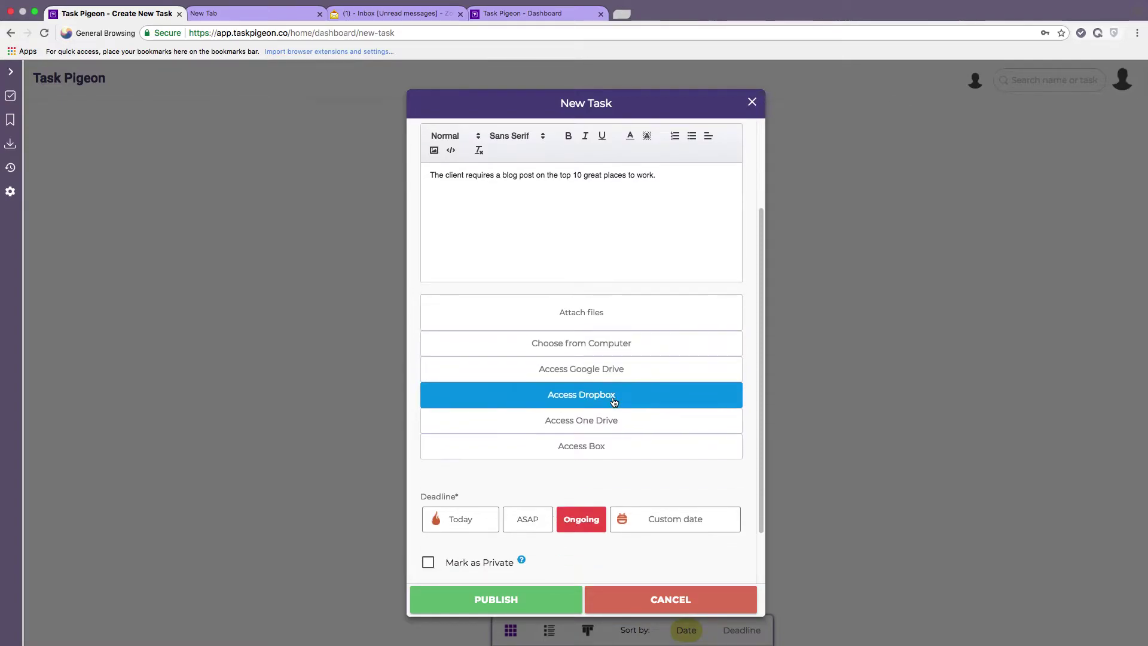
scroll(610, 406, down, 1)
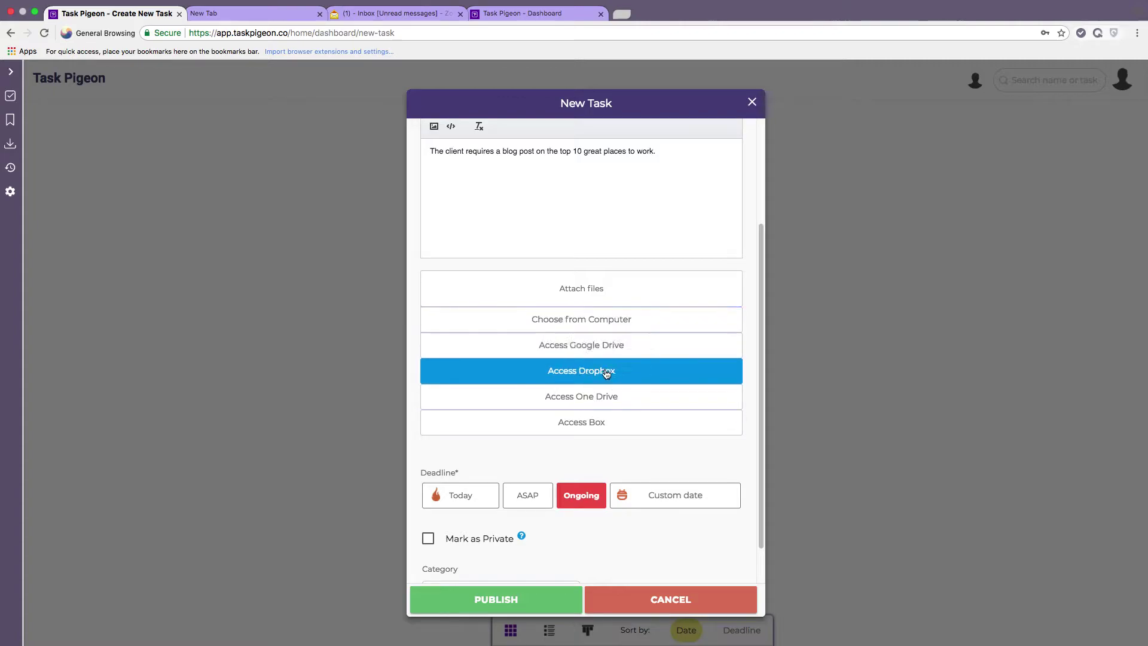
click(567, 458)
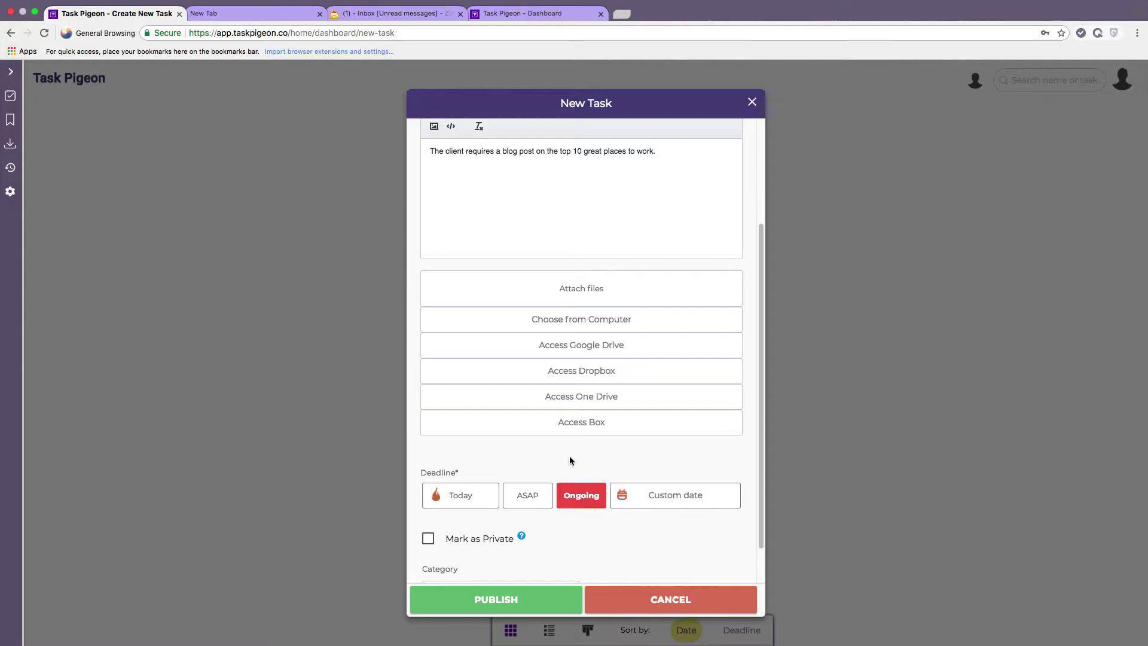
scroll(569, 460, down, 4)
click(490, 411)
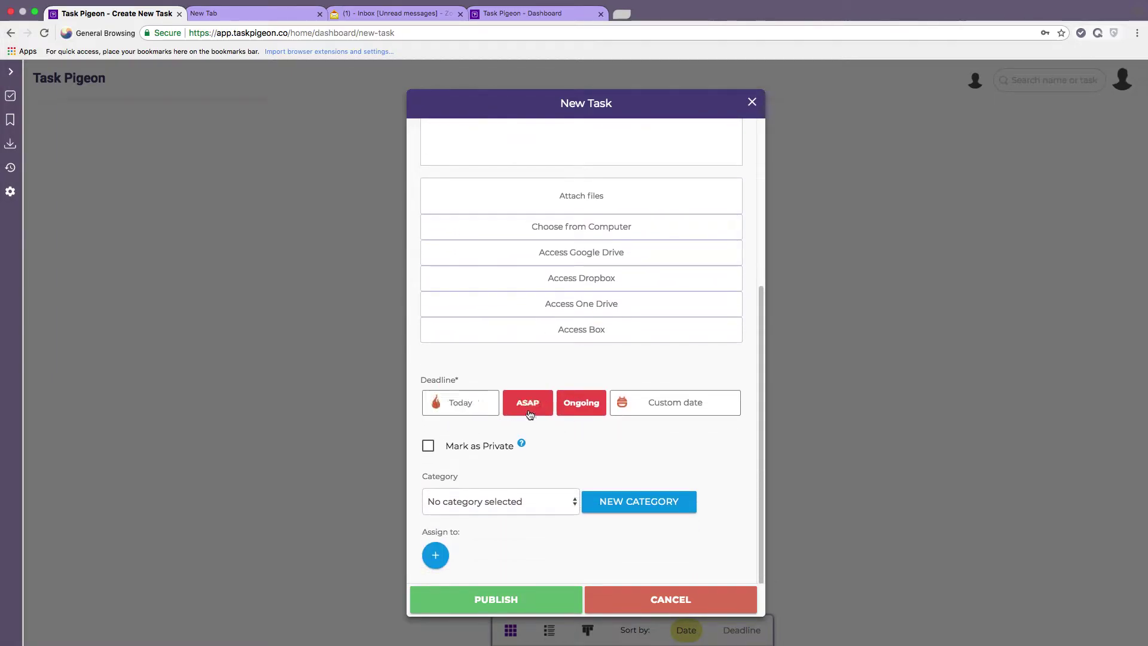
Set a custom deadline of 29 March 2018 at 1 PM (13:00).
click(682, 411)
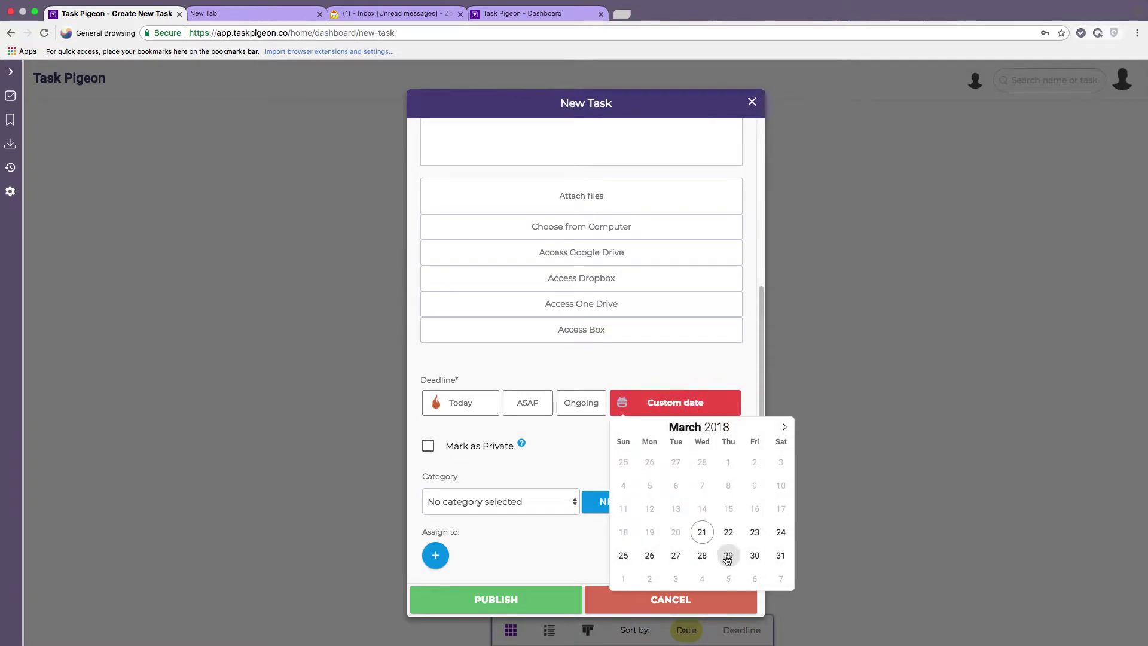
click(727, 556)
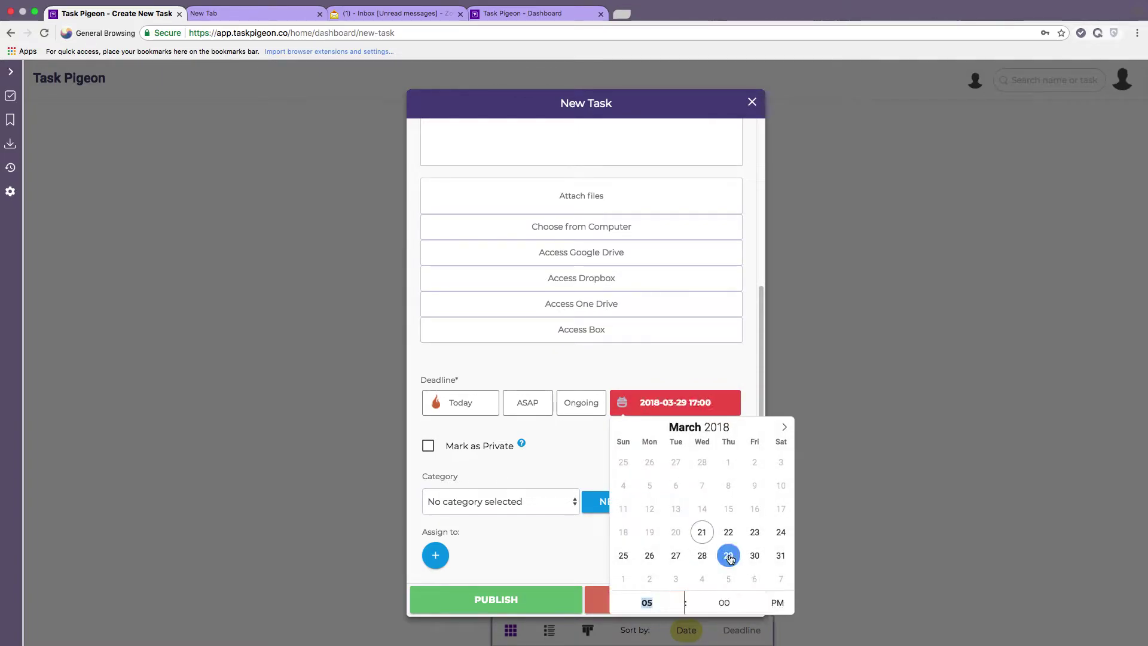
click(680, 609)
click(680, 608)
click(680, 609)
click(783, 605)
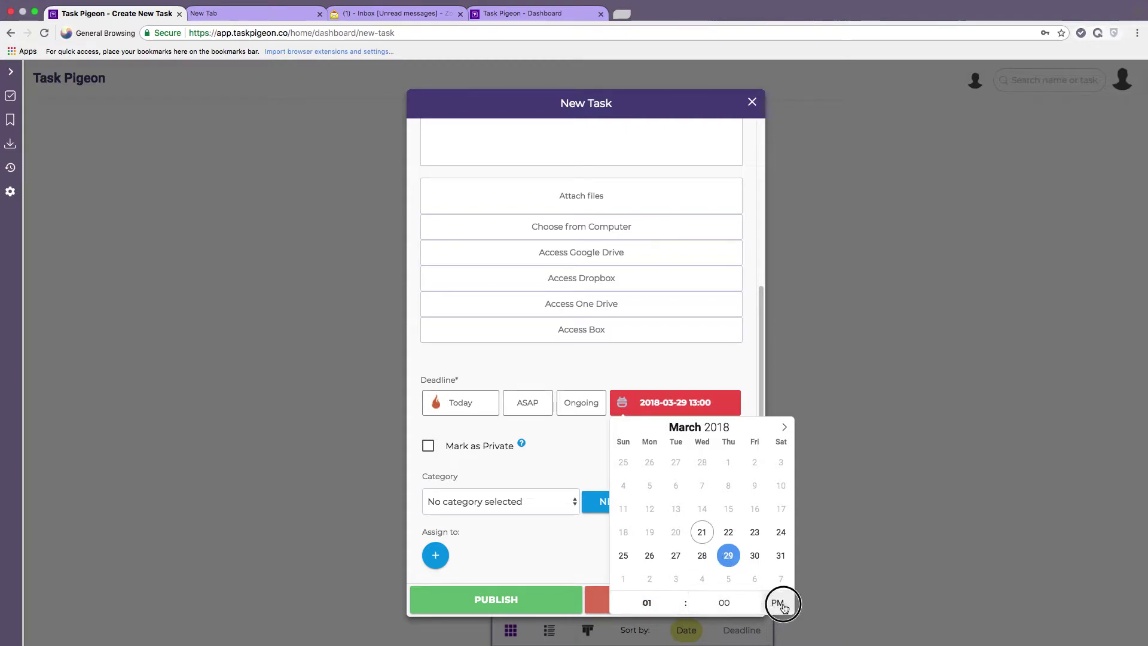
click(574, 447)
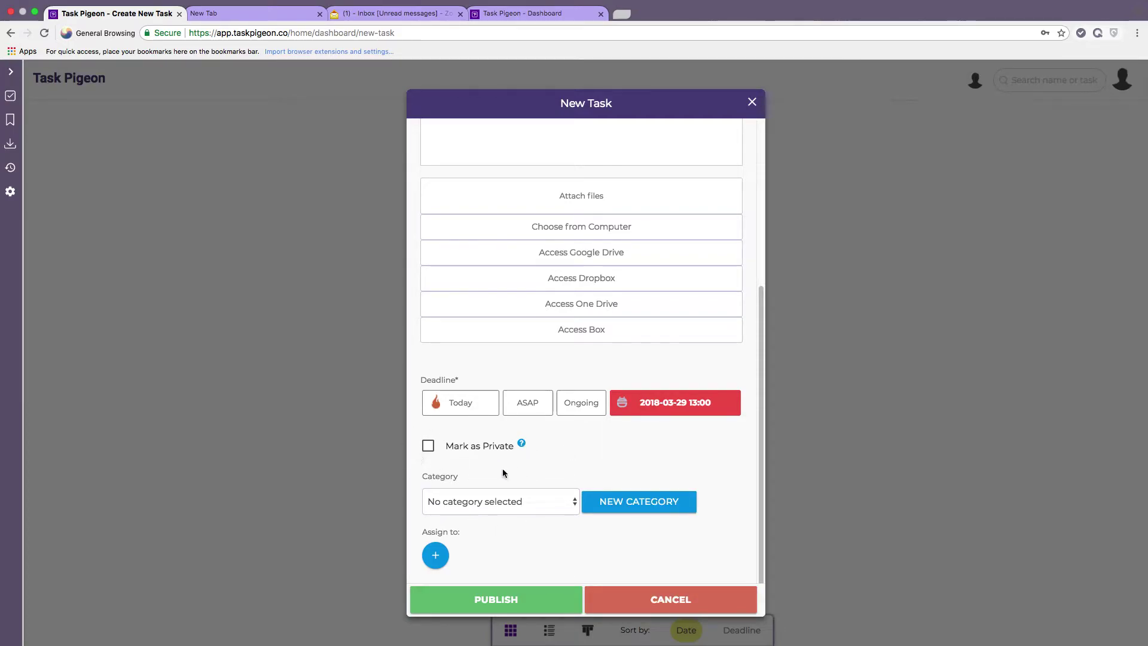
click(536, 506)
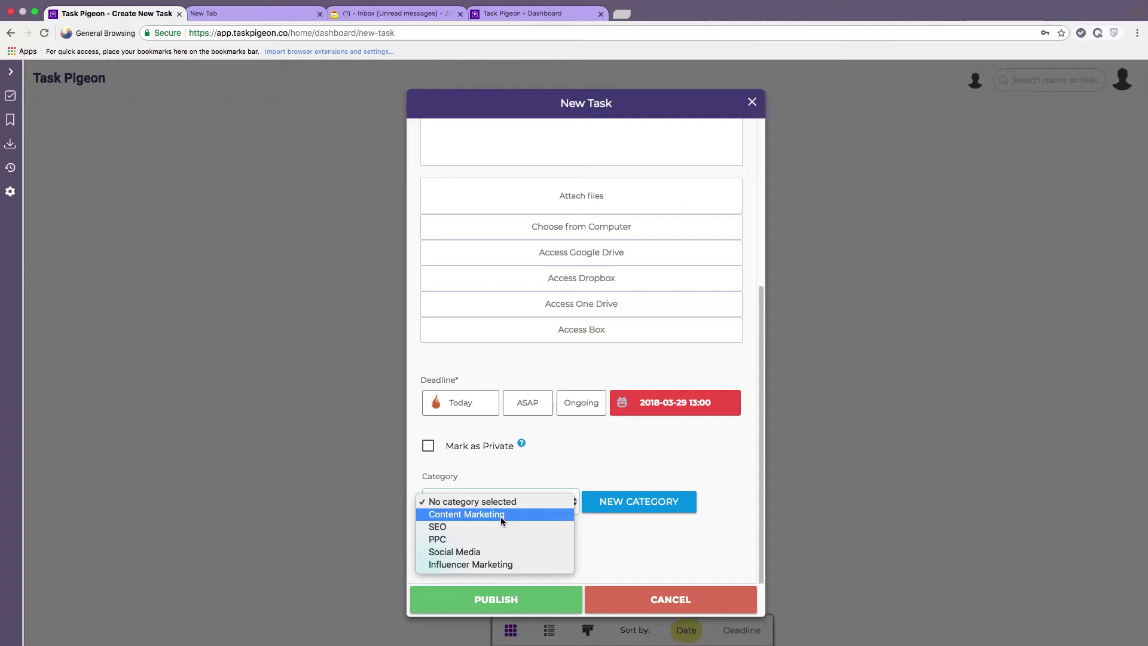
File the blog post task under the Content Marketing category.
click(645, 503)
click(644, 505)
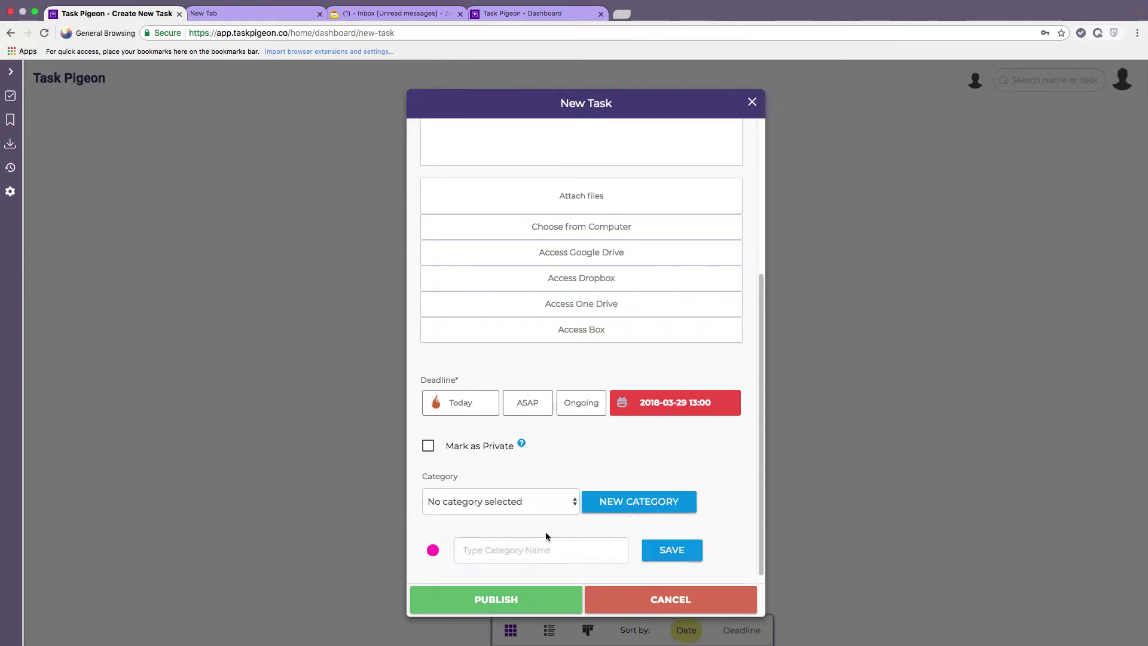
scroll(546, 532, down, 2)
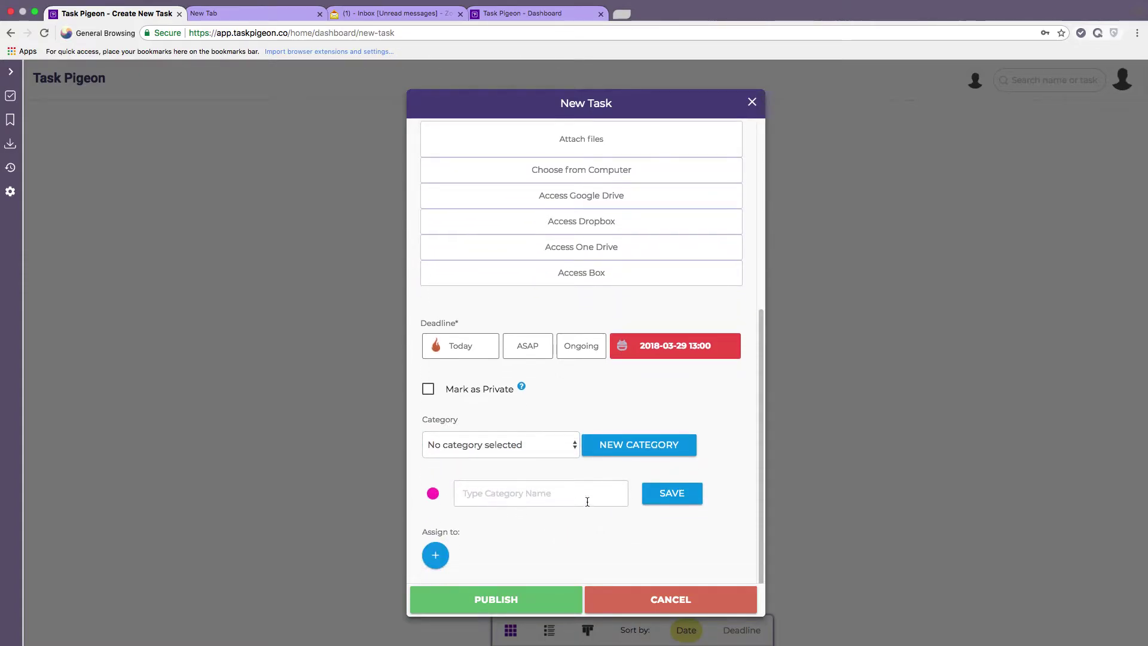
click(562, 447)
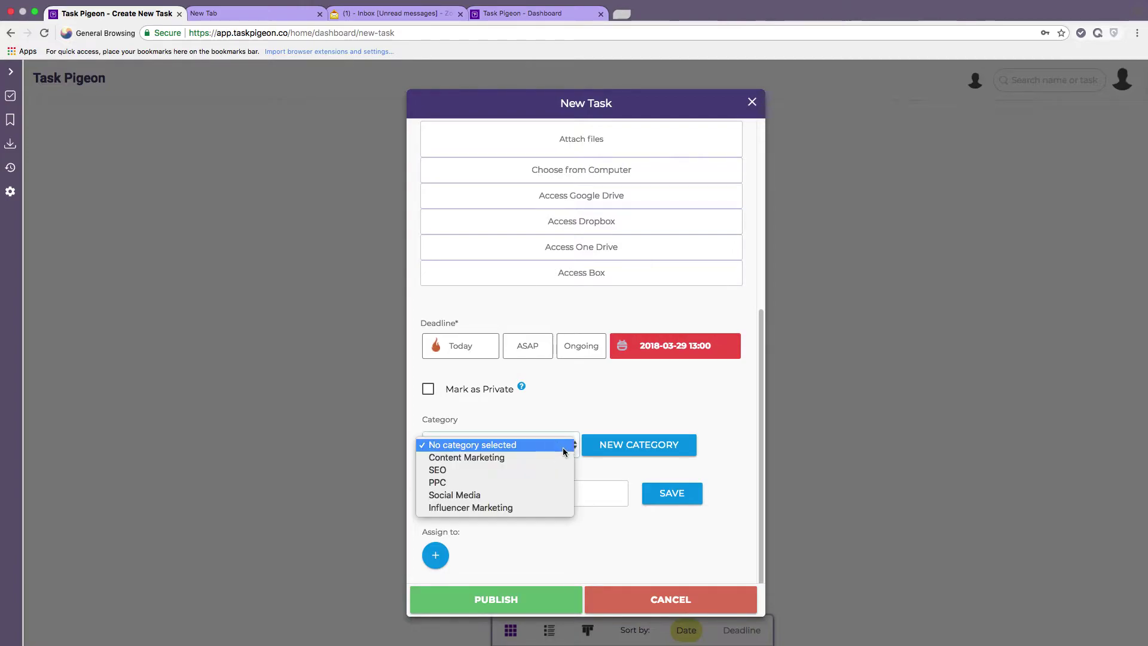
click(509, 457)
Assign the task to both team members.
click(435, 555)
scroll(490, 544, down, 2)
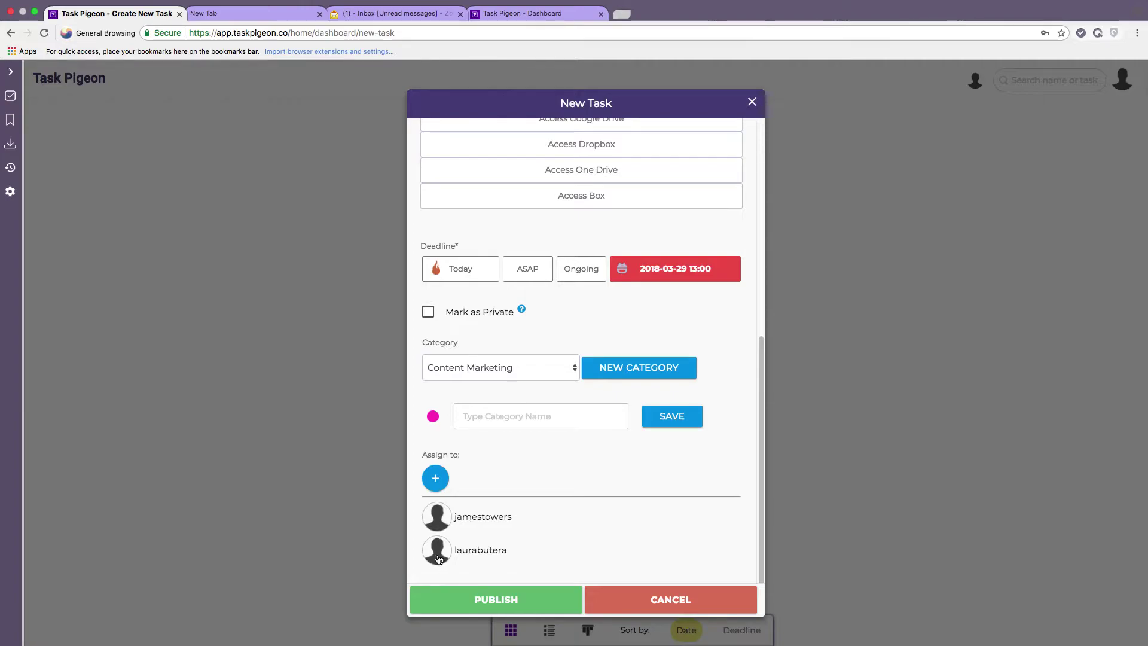
click(441, 526)
click(442, 553)
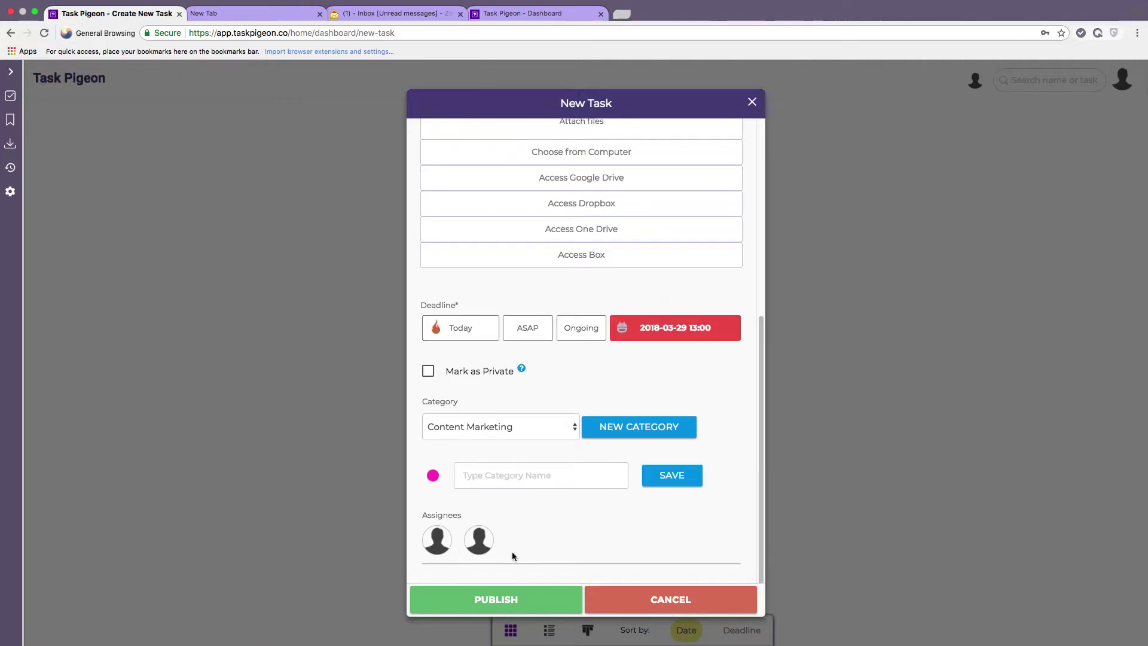
Publish the ACME Corp blog post task, due 29 Mar 2018 13:00.
click(499, 600)
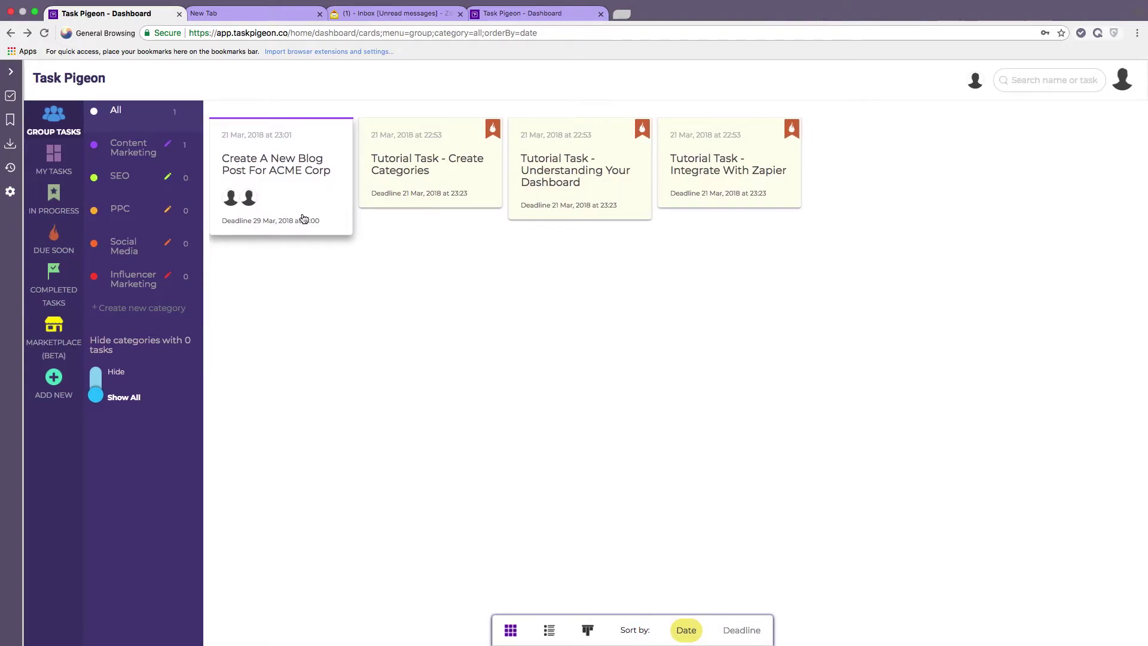
Start a new checklist task headed 'Create New Facebook Ad Campaign'.
click(52, 379)
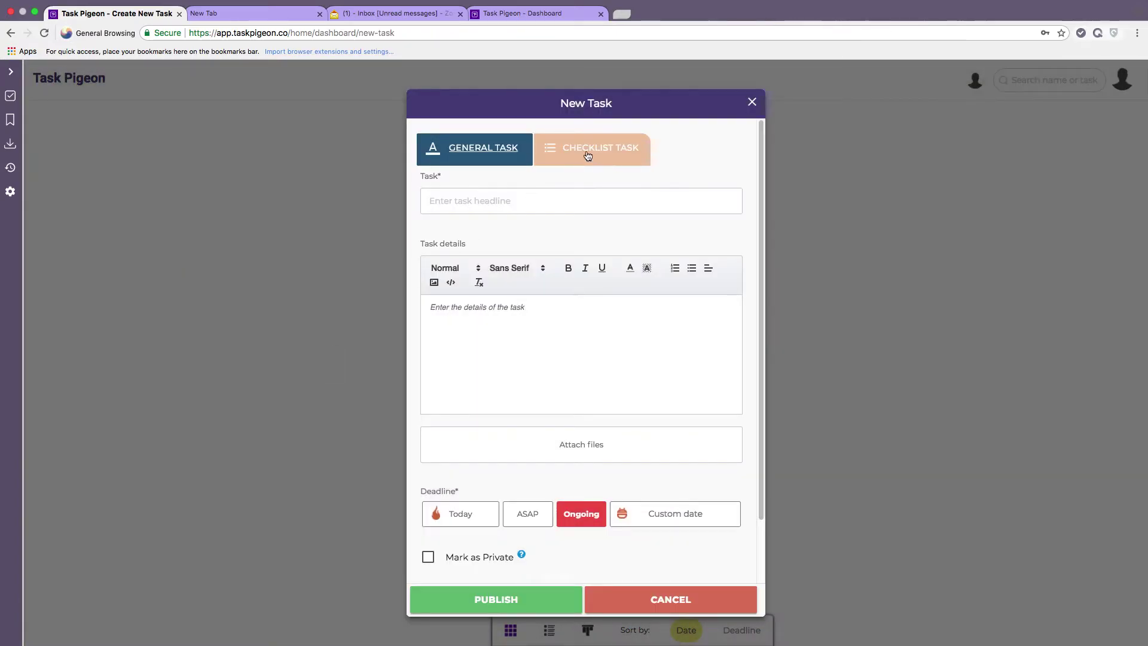
click(604, 155)
click(573, 201)
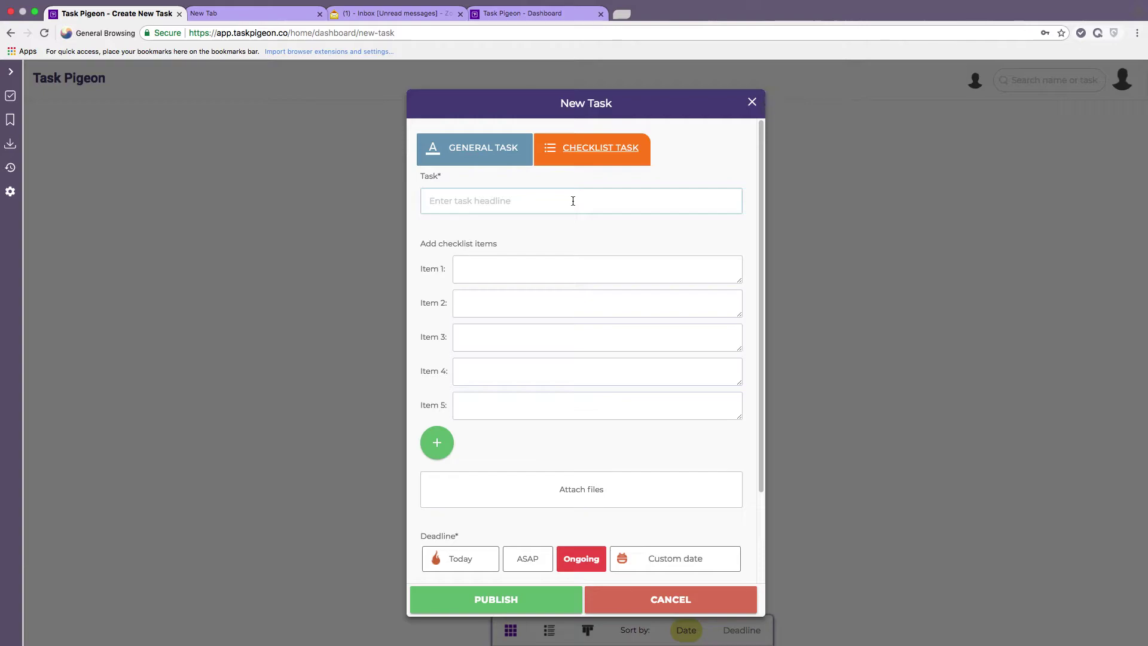
text(Create New Facebook A)
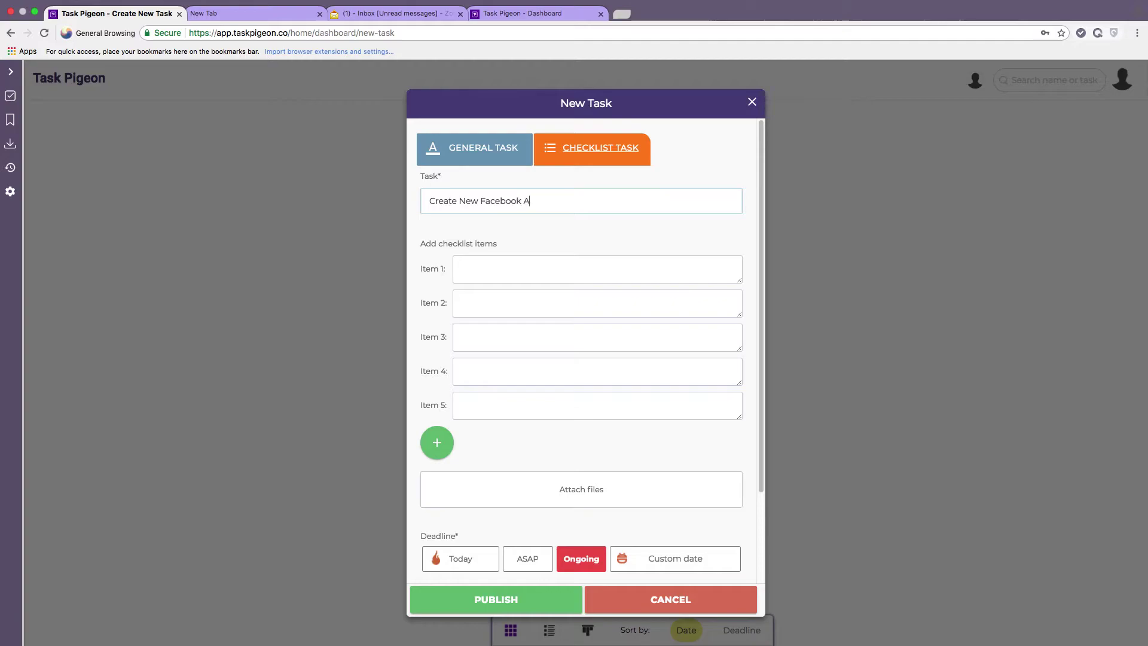
text(d Campaign)
key(Tab)
Fill five checklist items, from 'Write call to action for client approval' to 'Review Campaign After 48 hours'.
click(437, 443)
click(436, 472)
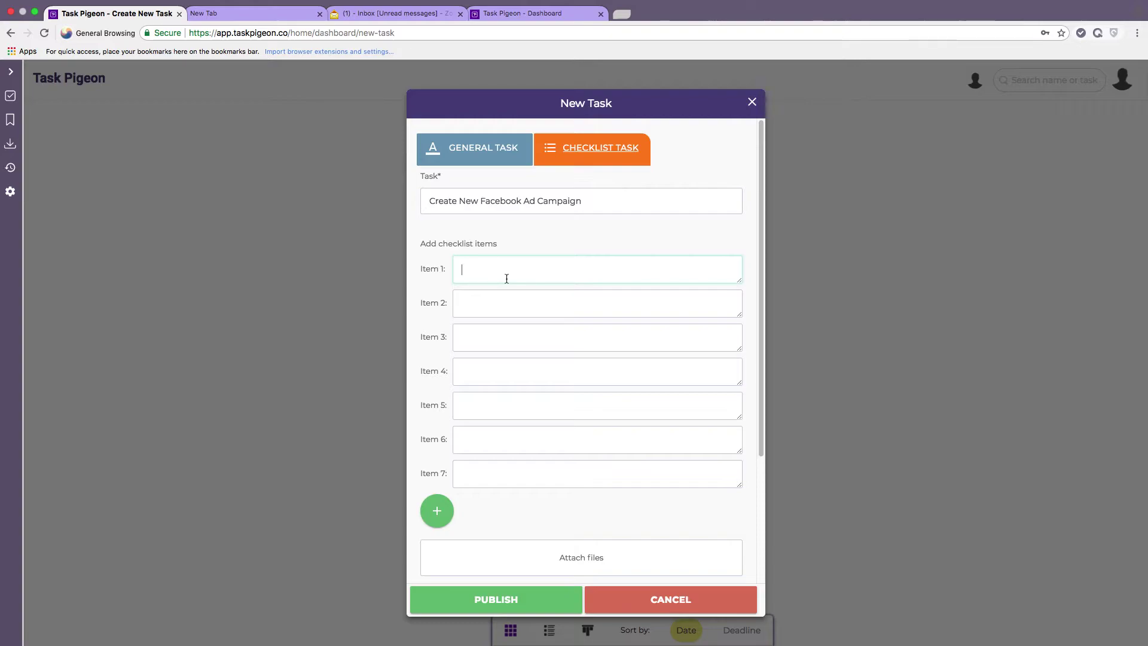
text(Writ)
text(e call to action for client approval)
key(Tab)
text(Source images)
key(Tab)
text(Create Ad in Facebook A)
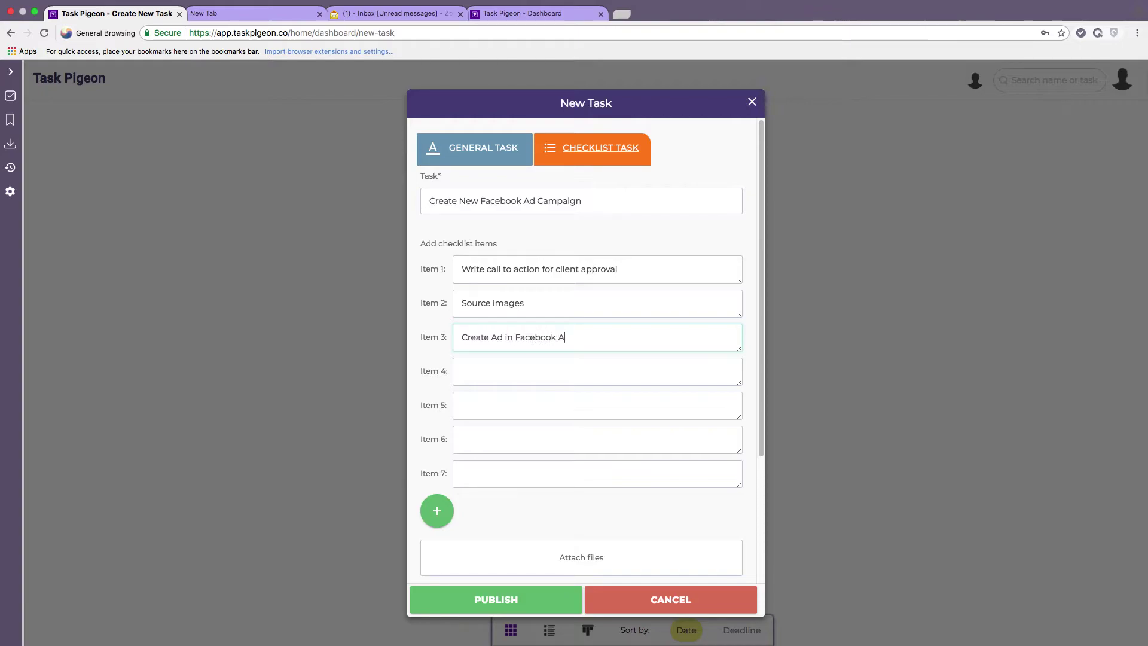
text(Launch Ad Campaign)
key(Tab)
text(Review Campaign A)
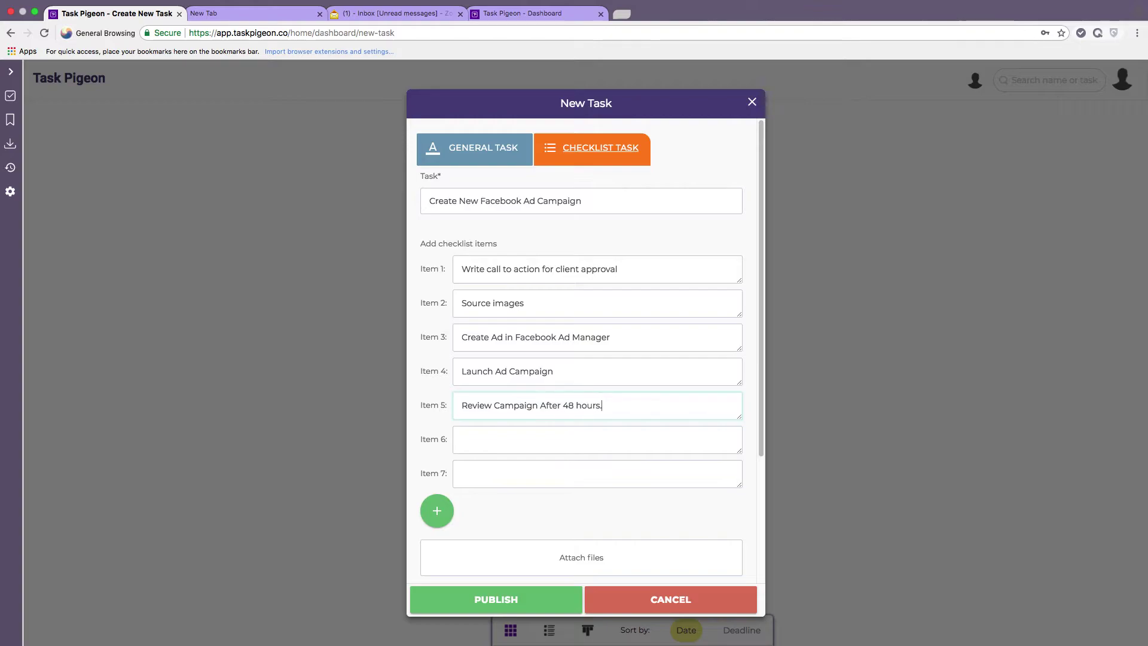
Give the Facebook ad task an ASAP deadline, Social Media category and the first teammate.
scroll(577, 300, down, 5)
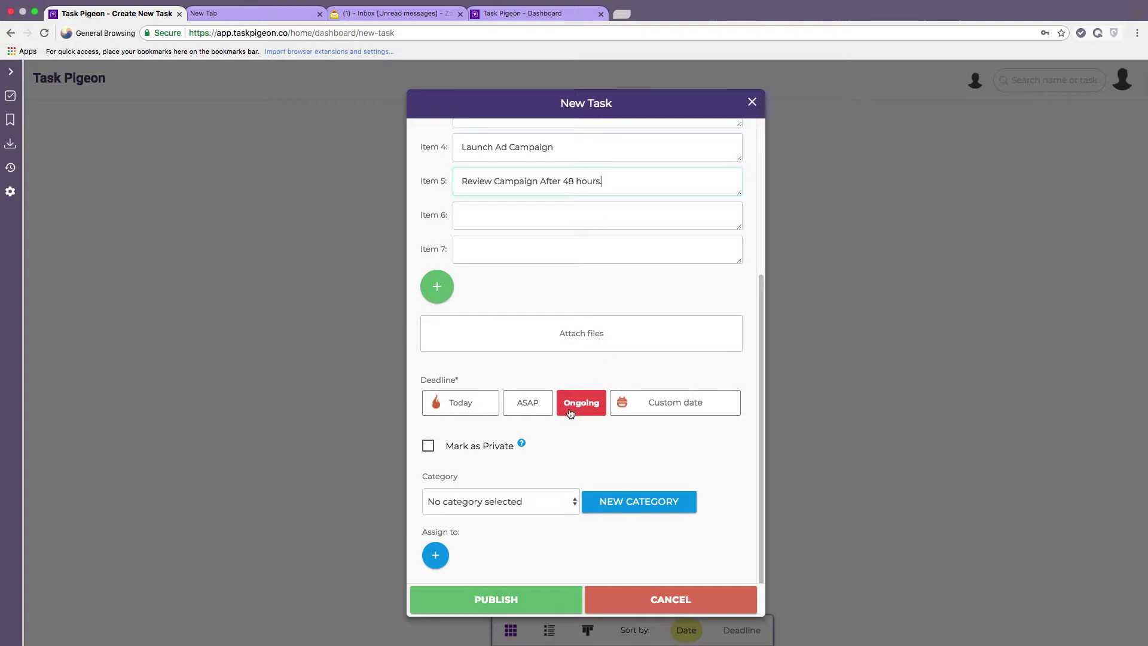
click(526, 413)
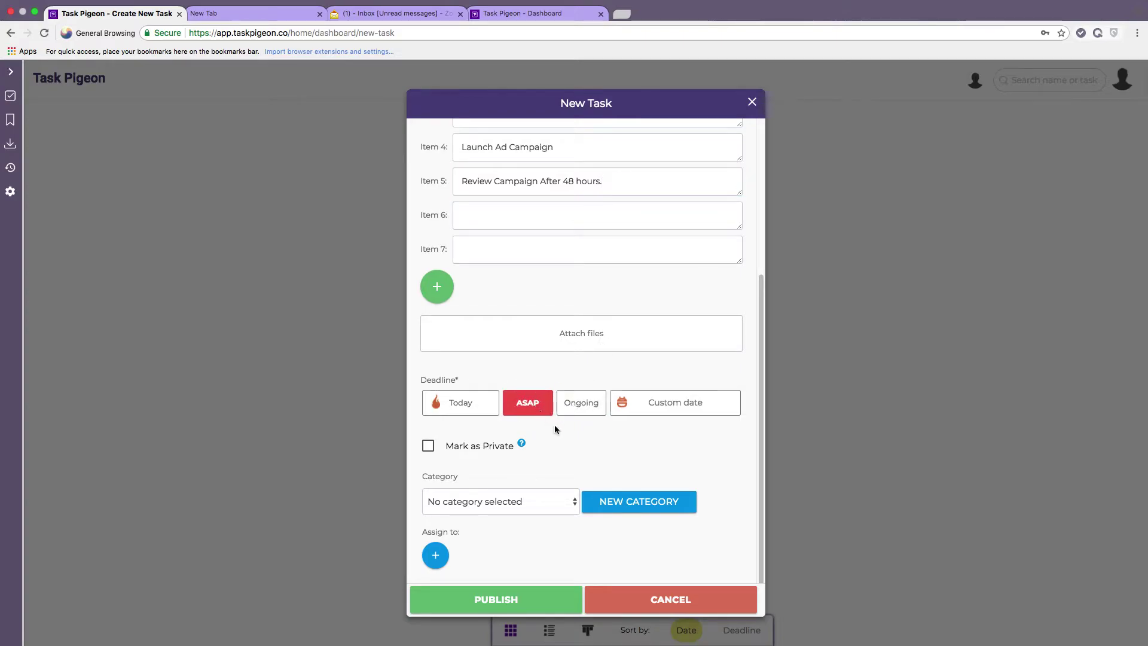
click(536, 509)
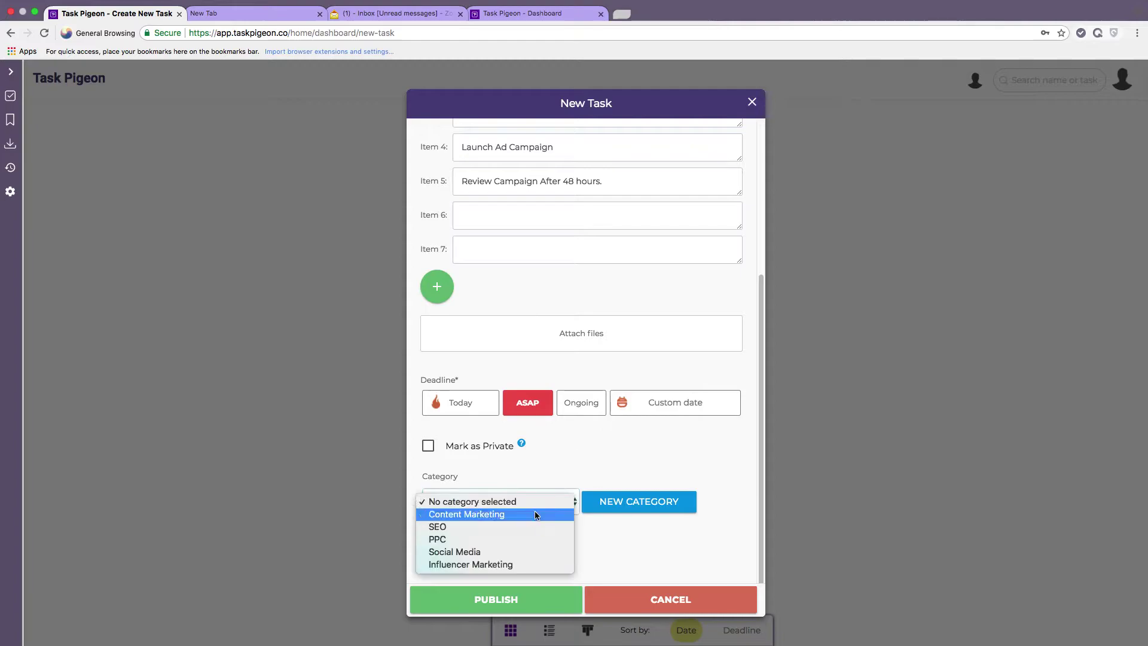
click(526, 550)
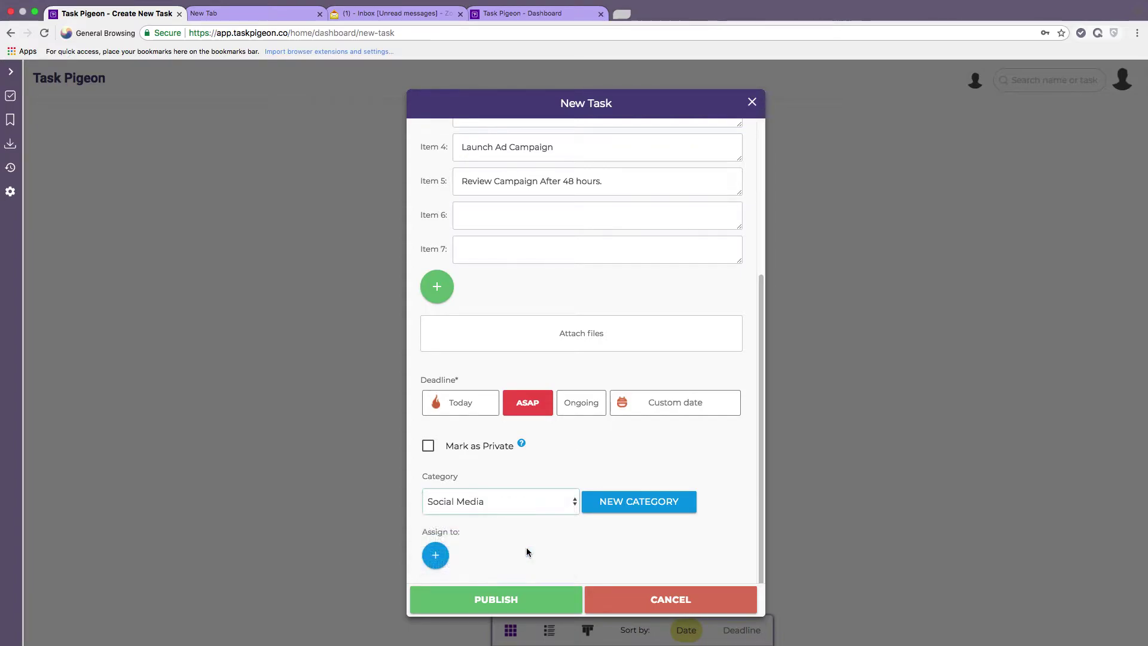
click(435, 555)
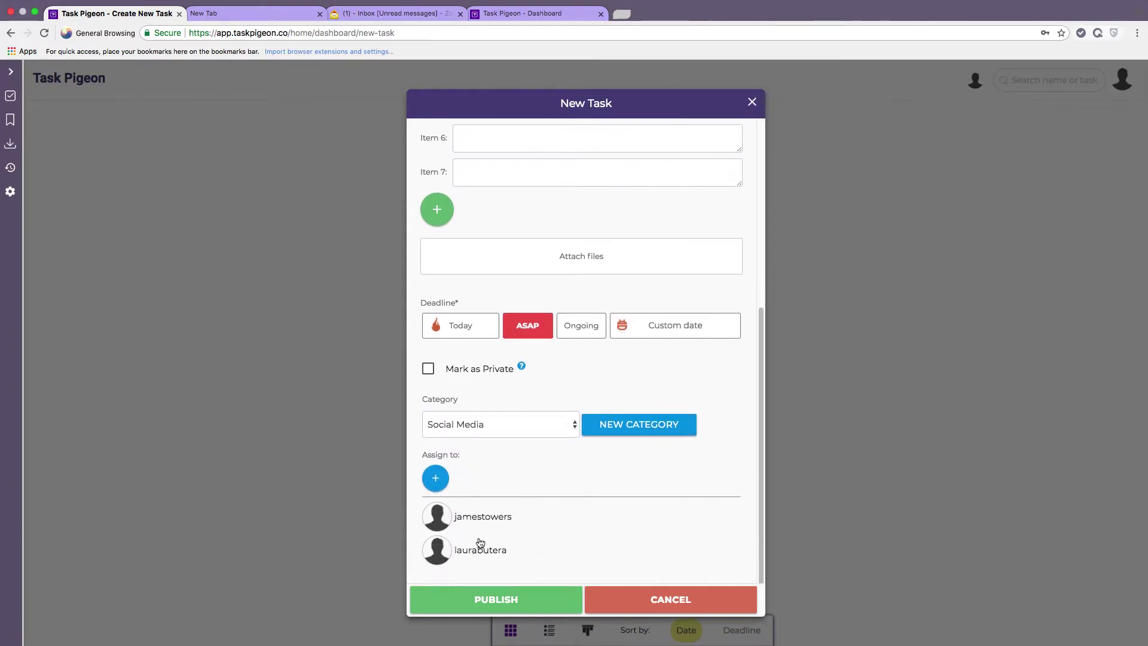
click(446, 524)
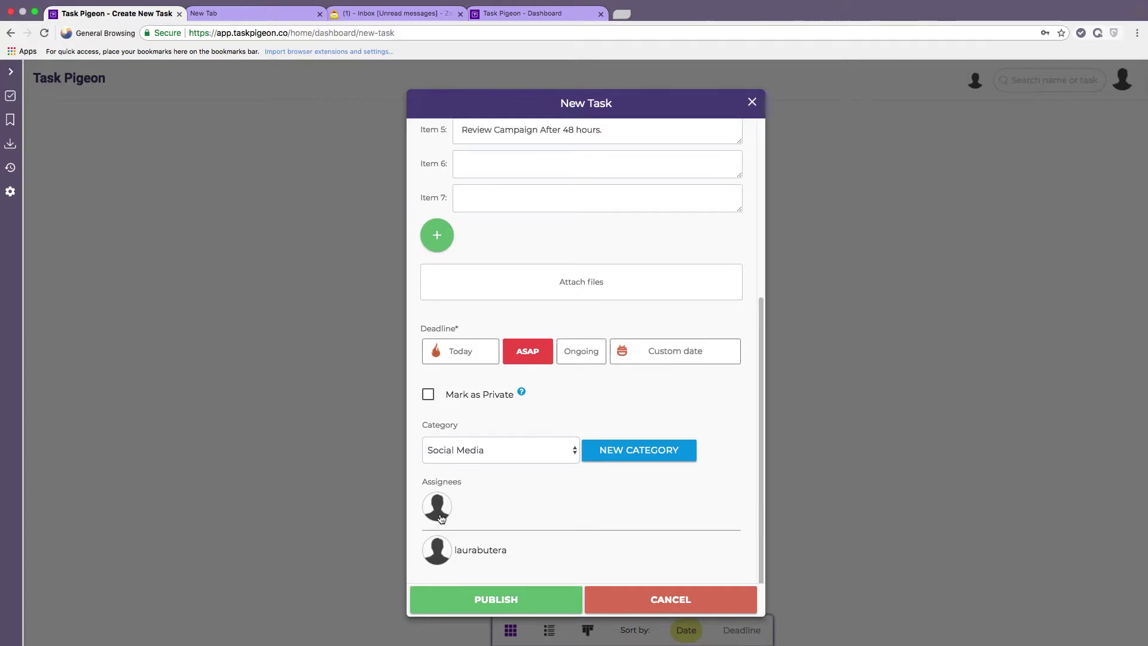
Publish the Facebook ad task and start a new task 'SEO Keyword Research For ABC Corp'.
click(517, 599)
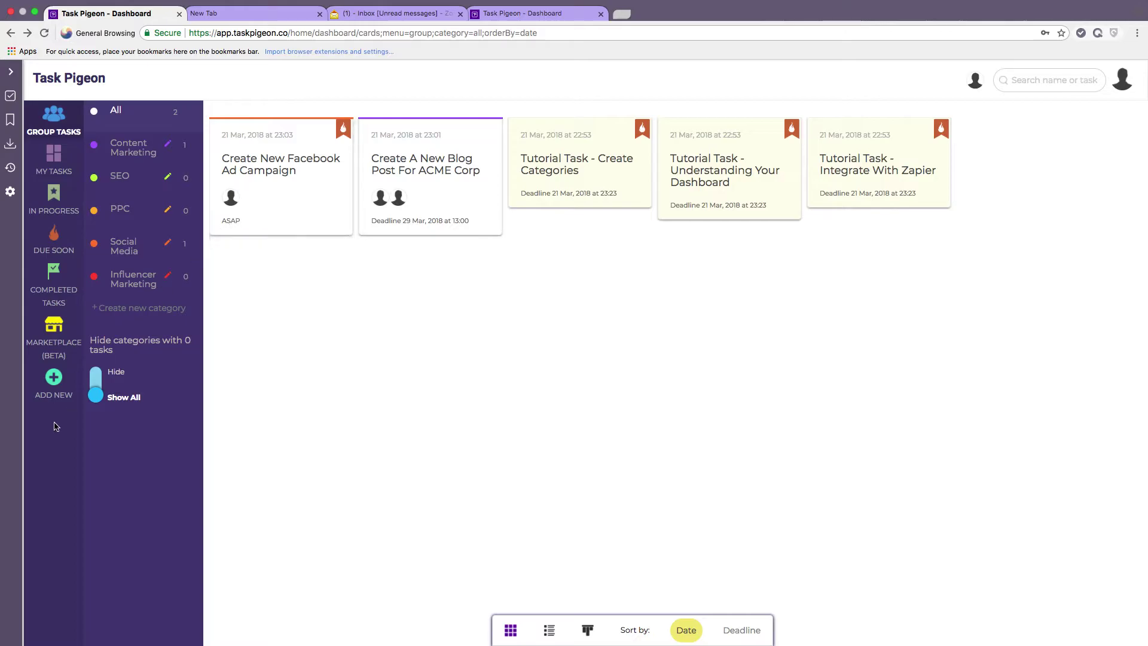
click(53, 387)
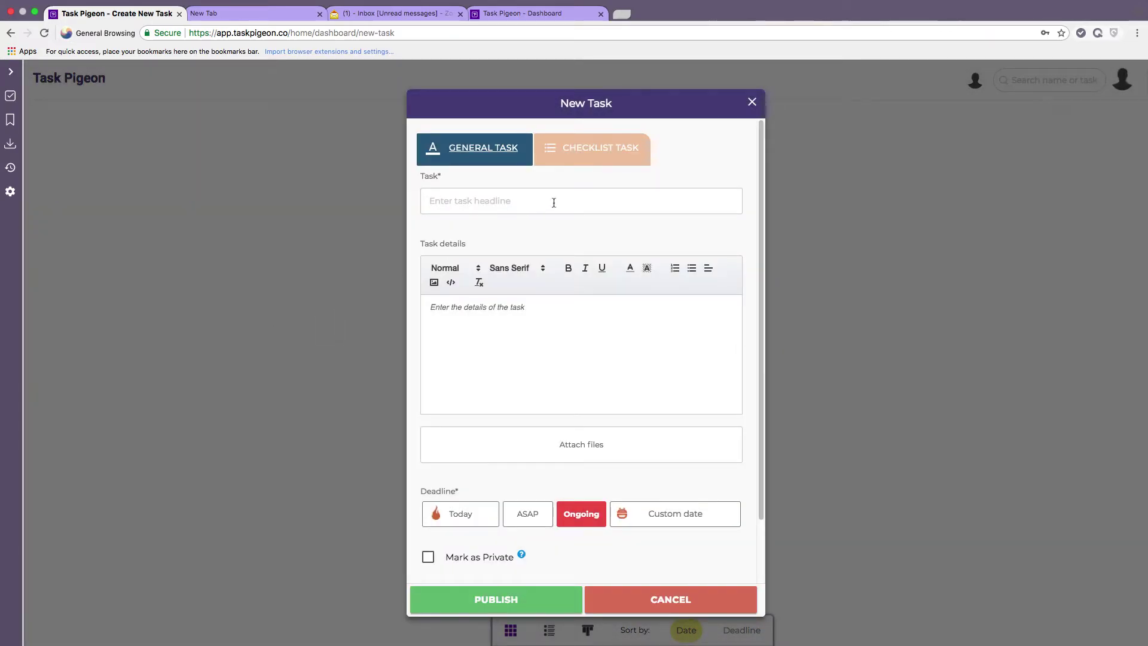
click(554, 203)
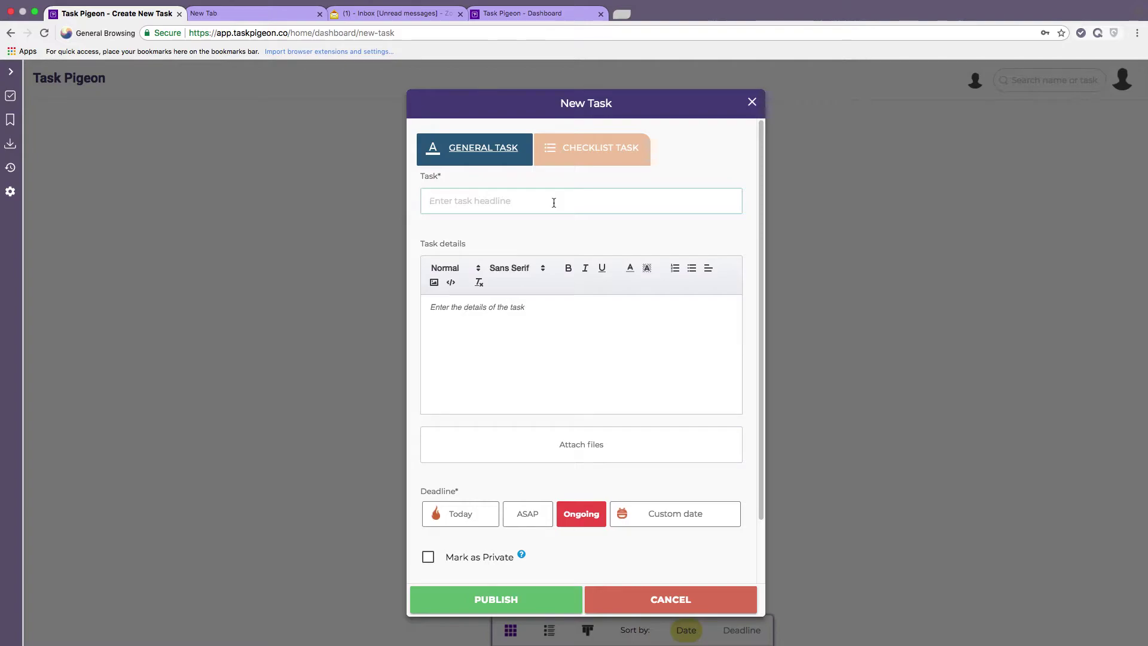
text(SEO Keyword Research For ABC Corp)
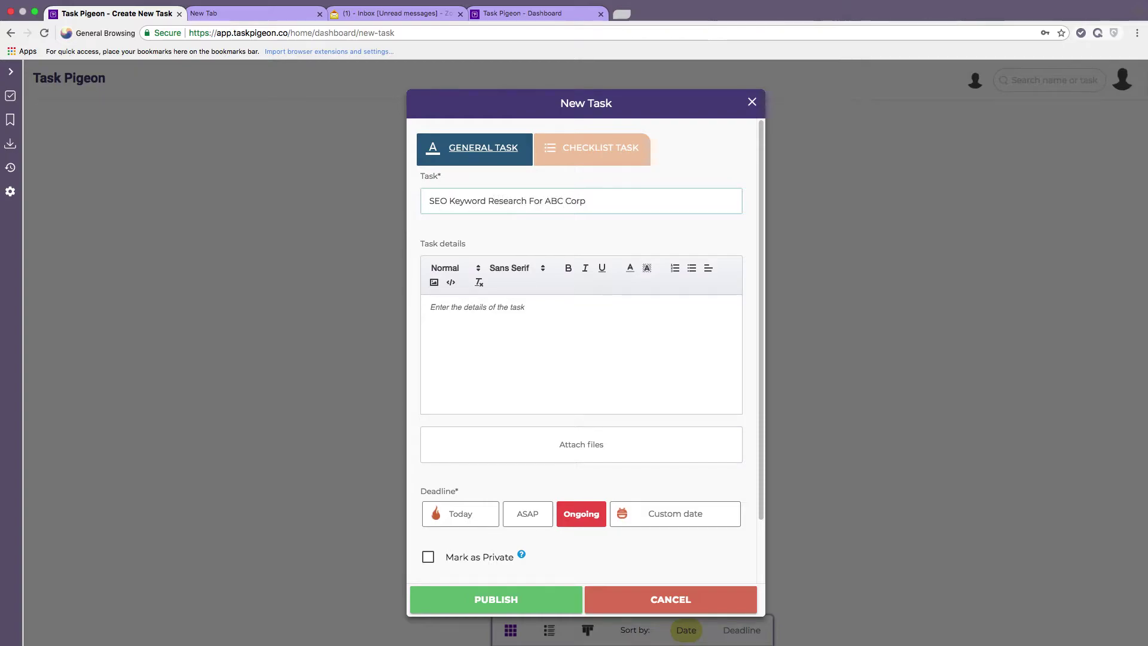
click(570, 340)
text(Details here)
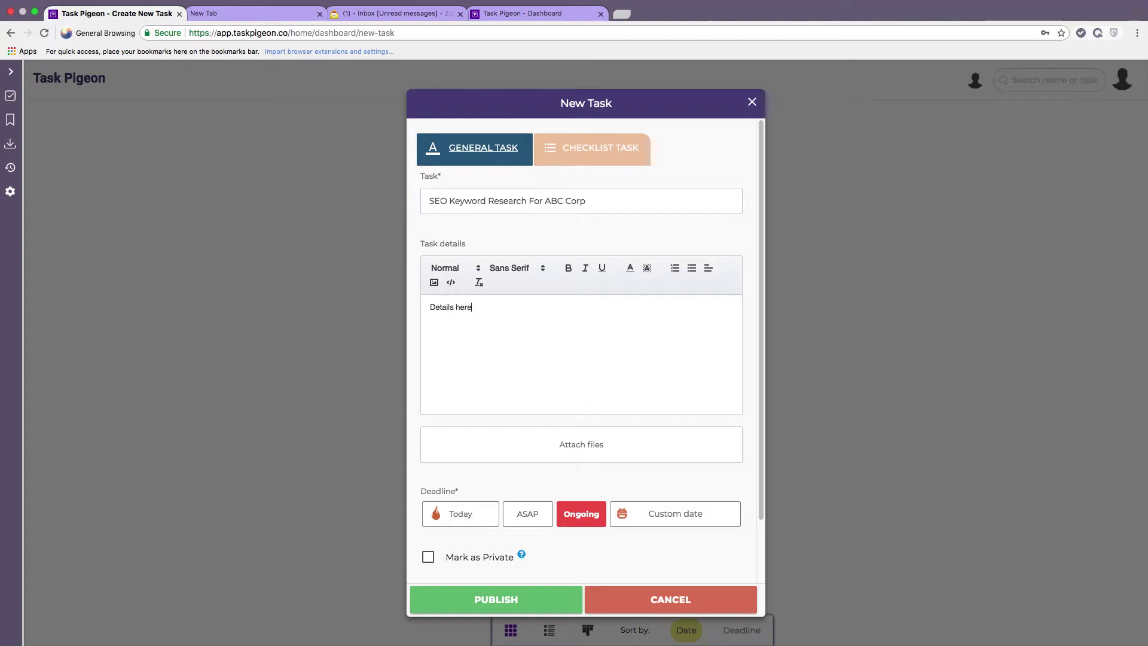
Set the SEO task's deadline to 2 April 2018.
scroll(618, 377, down, 3)
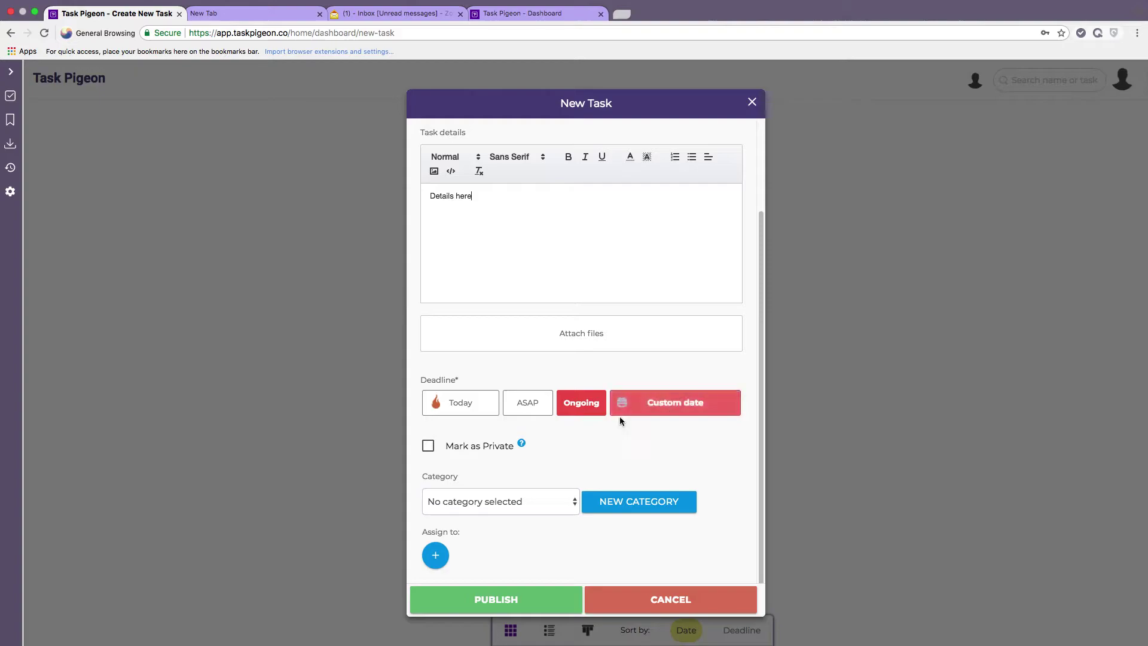
click(701, 404)
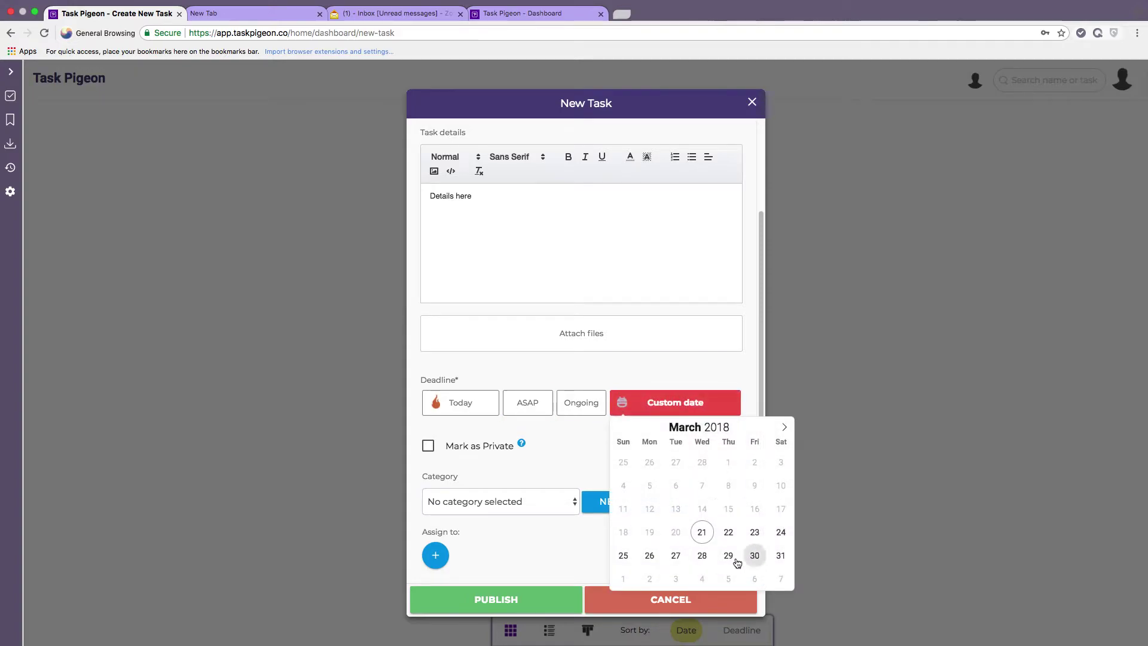
click(785, 427)
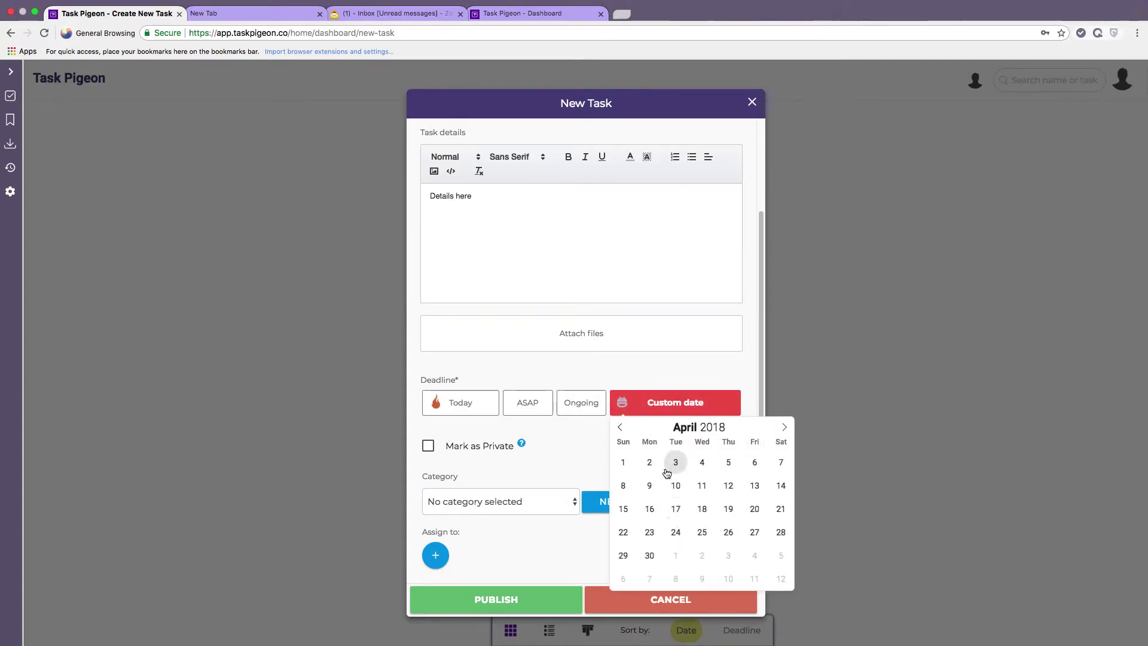
click(649, 462)
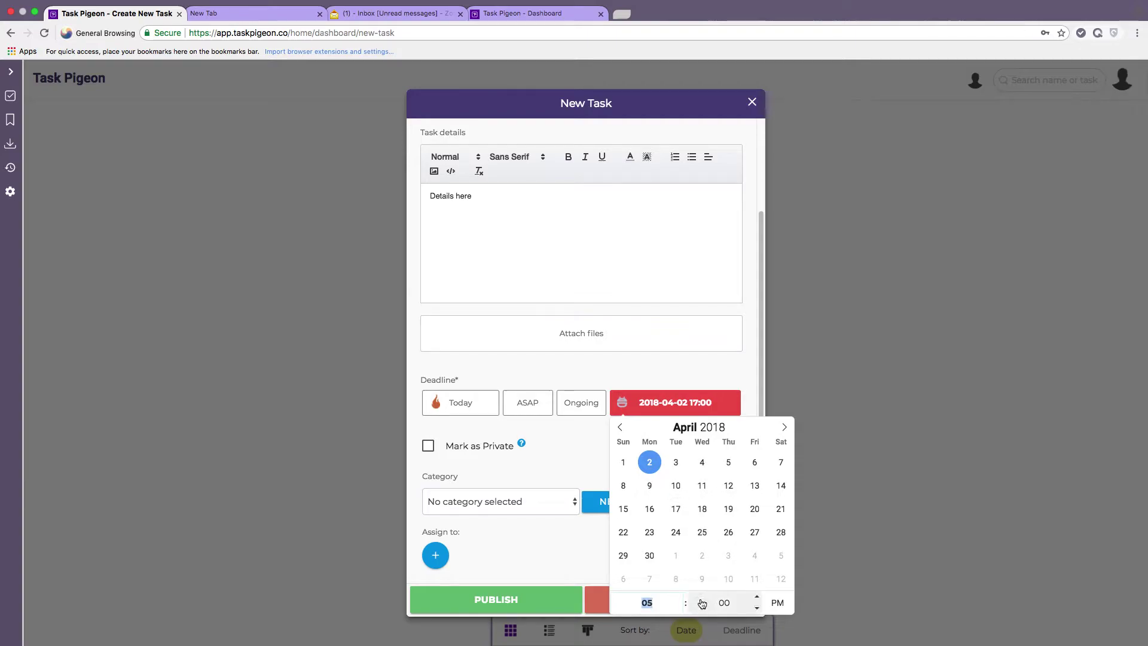
click(574, 457)
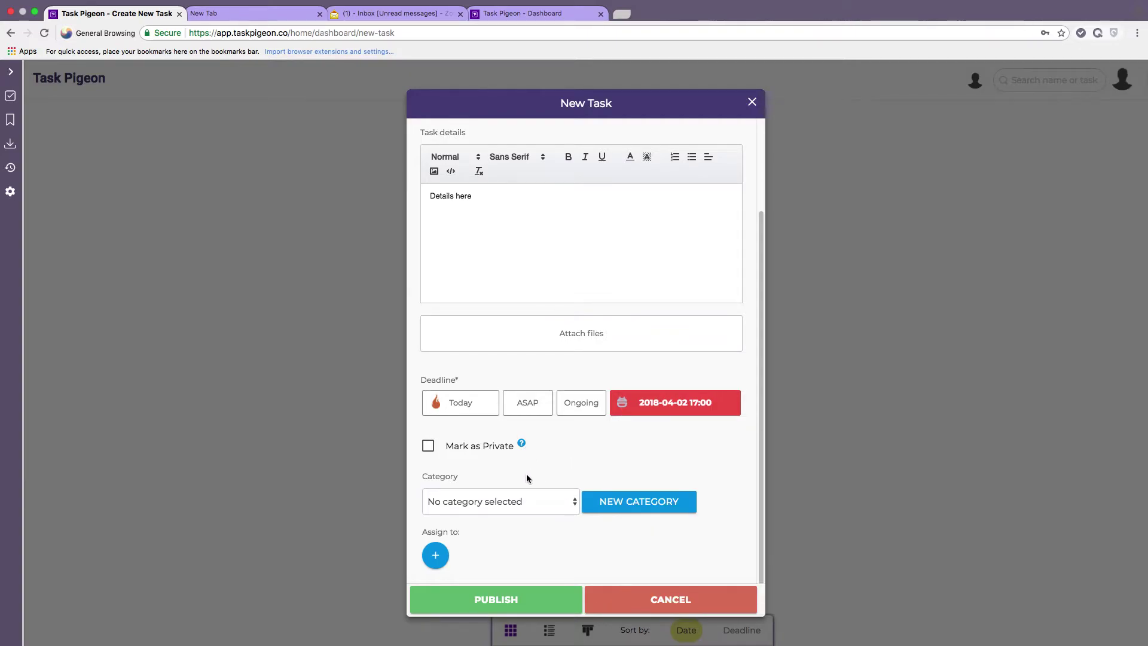
File the SEO task under SEO, assign it to a team member, and publish it.
scroll(514, 462, up, 3)
scroll(514, 462, down, 2)
scroll(514, 462, down, 1)
click(546, 496)
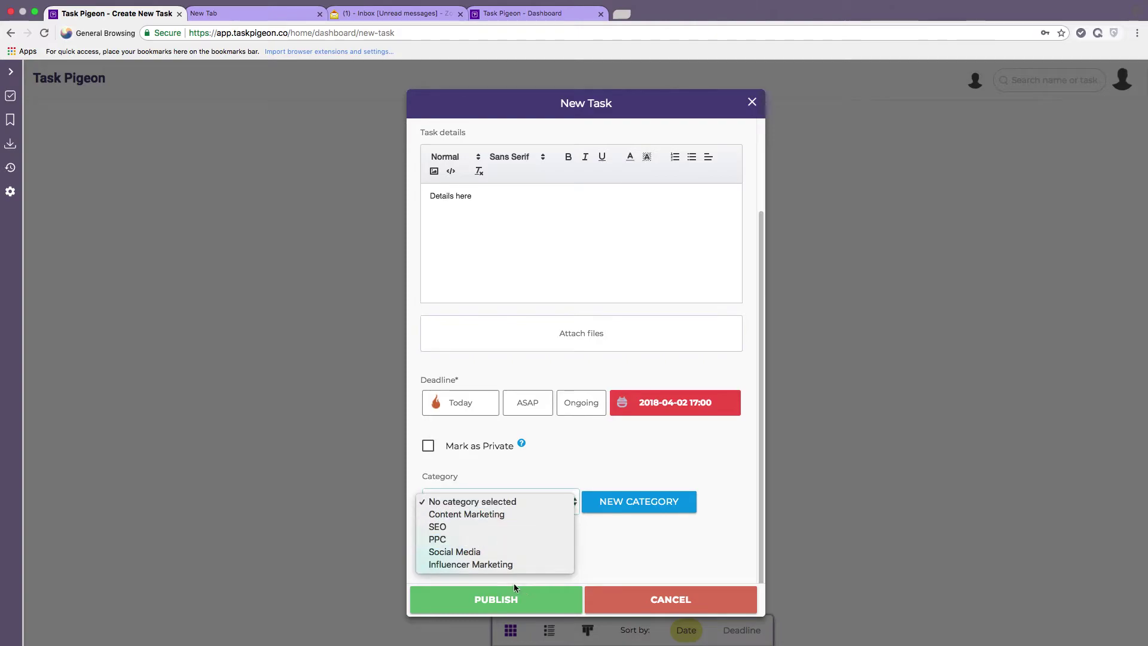
click(475, 527)
click(434, 554)
scroll(435, 544, down, 3)
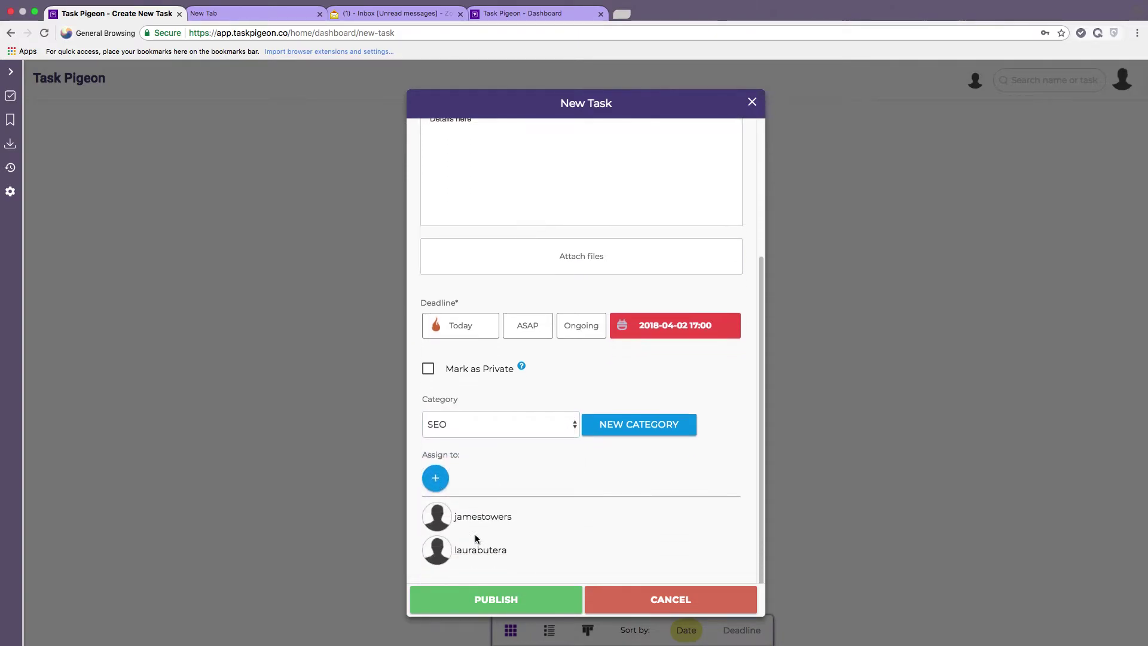
click(435, 553)
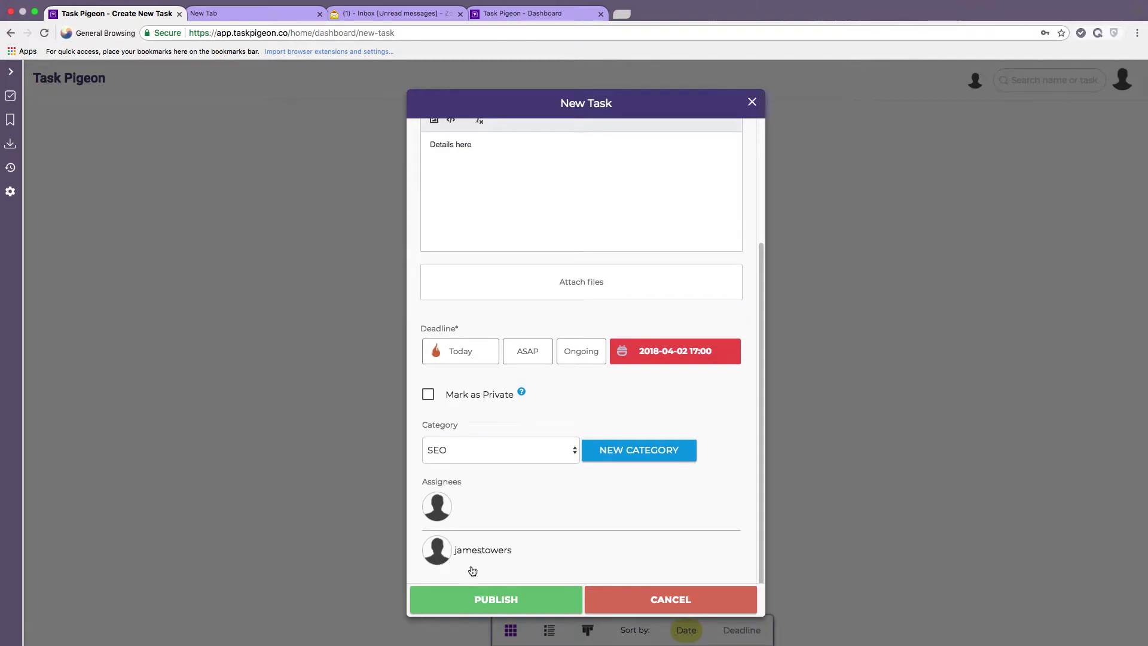
click(496, 604)
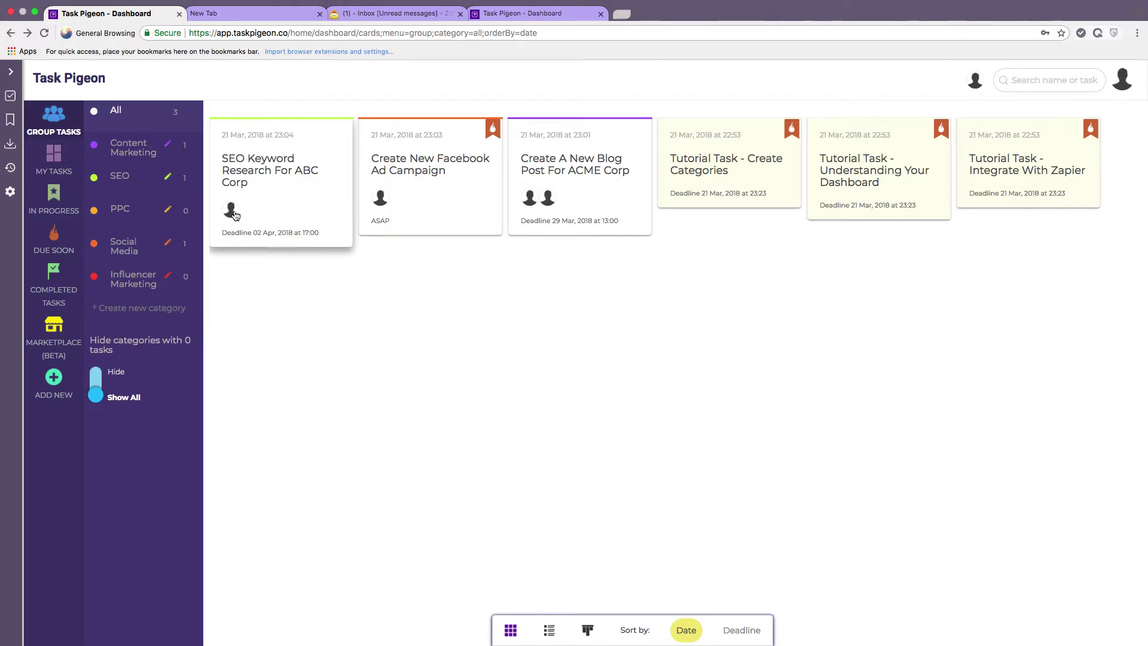
Switch to My Tasks, leaving the Facebook ad campaign and ACME Corp blog post tasks.
mouse_move(234, 210)
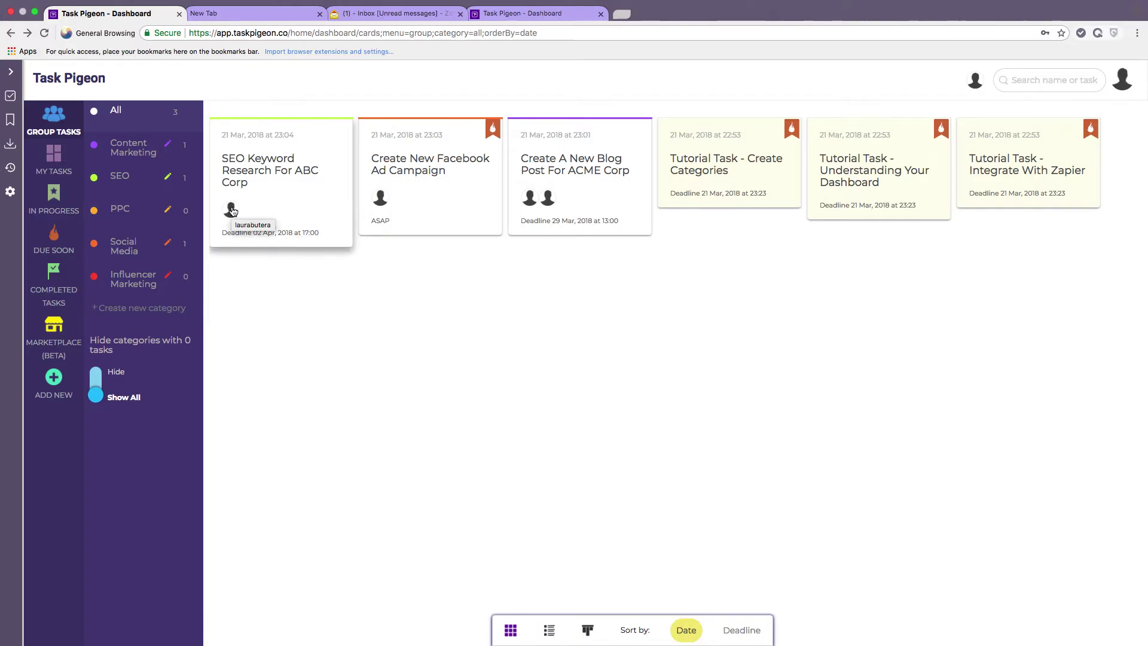
mouse_move(385, 205)
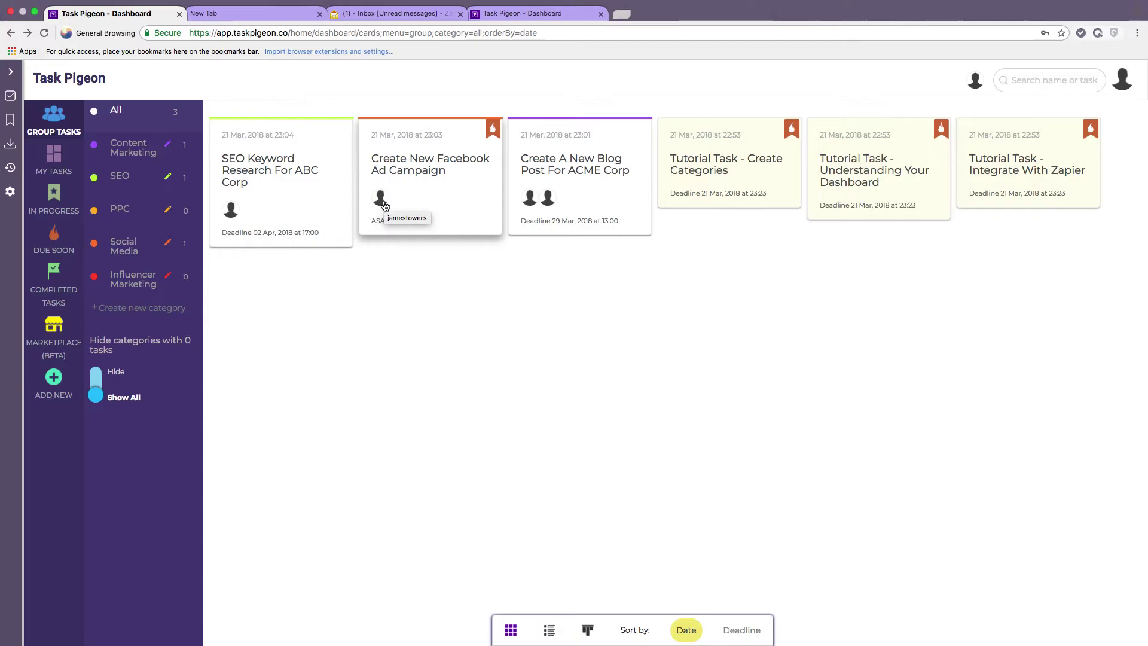
mouse_move(547, 203)
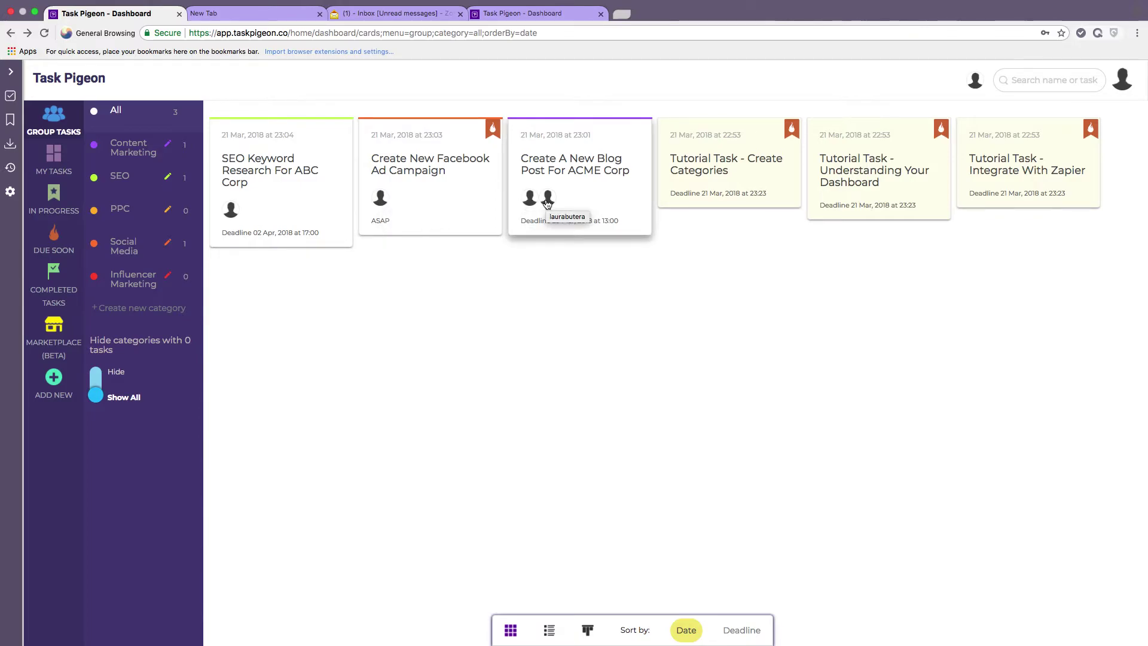
click(57, 155)
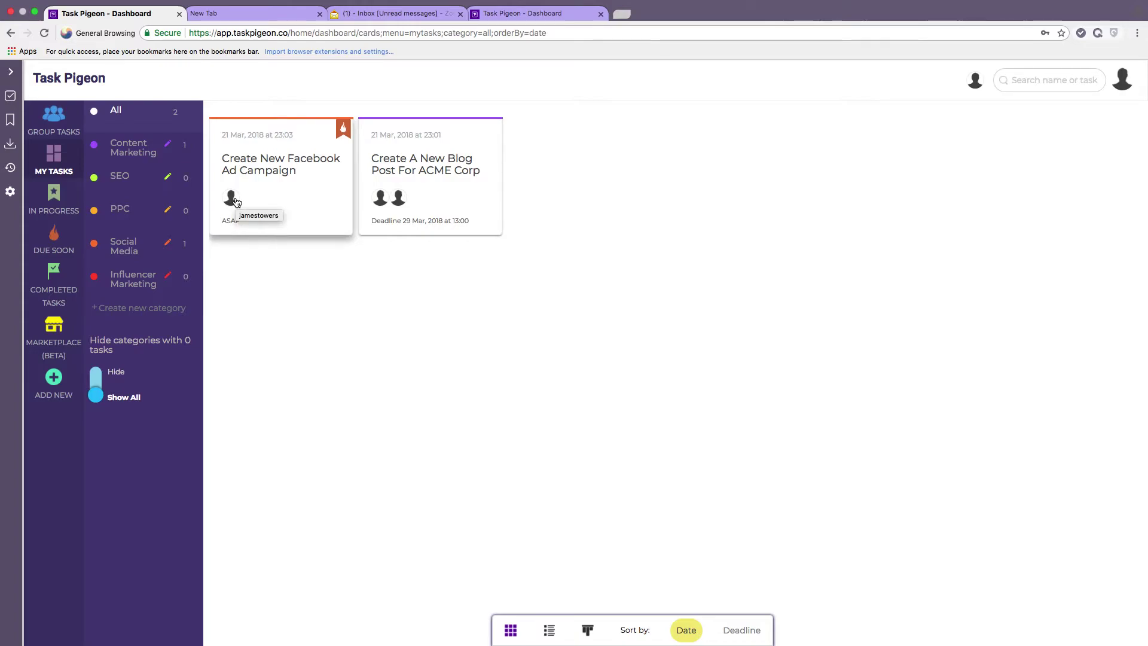
mouse_move(388, 205)
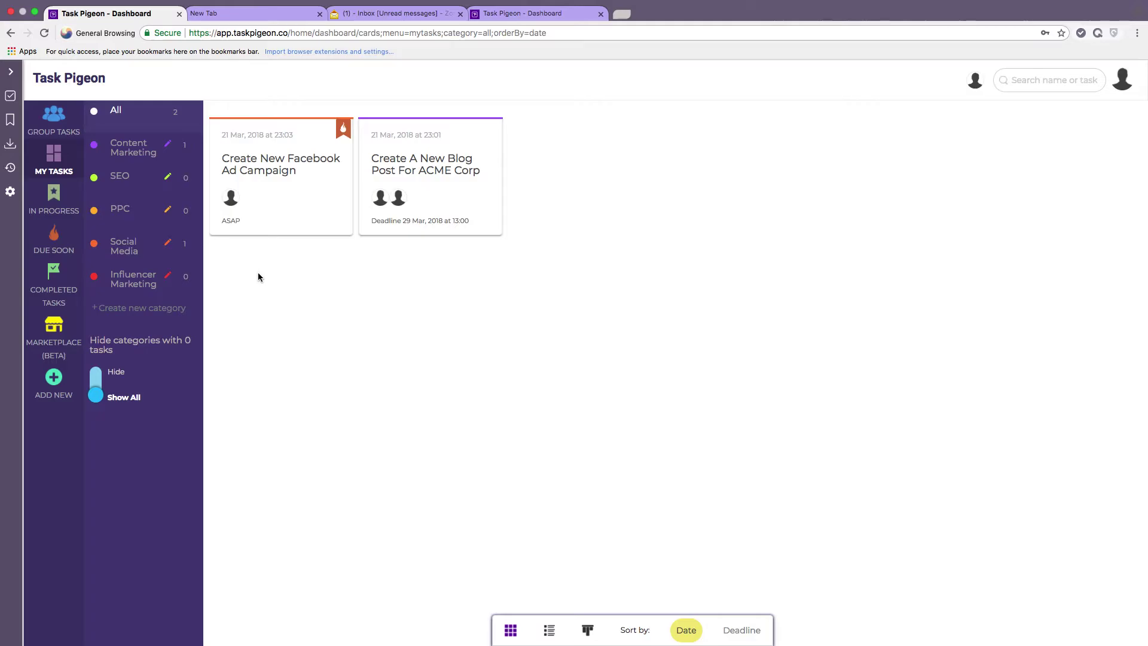
Try the Content Marketing, Social Media and All filters, ending on the full group task board.
click(58, 128)
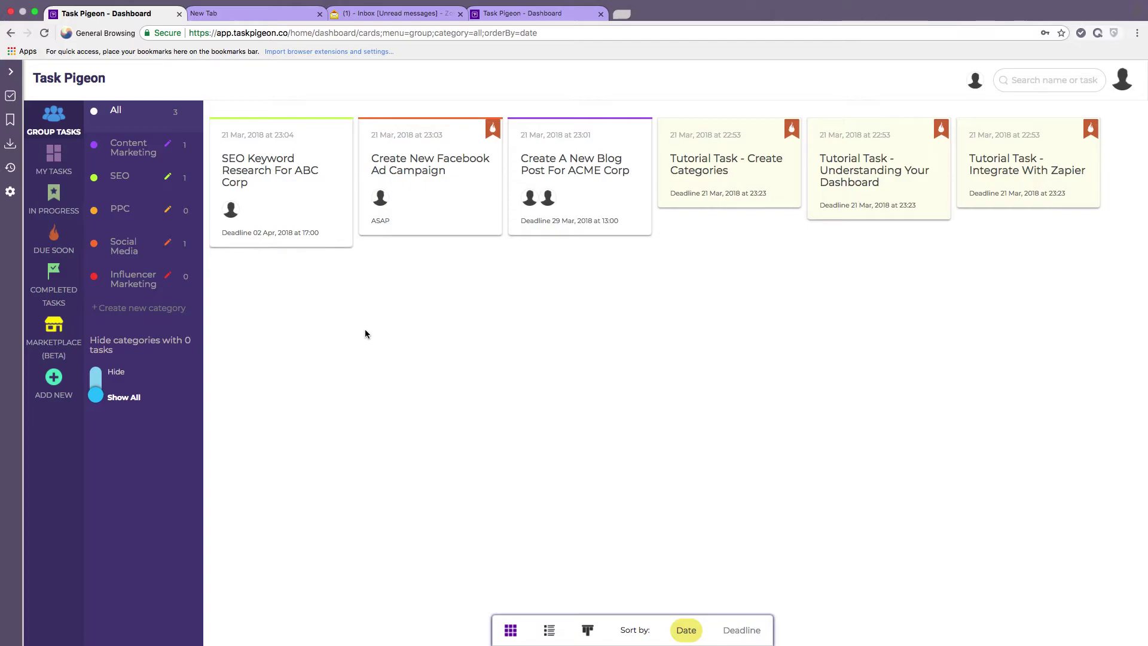
click(138, 150)
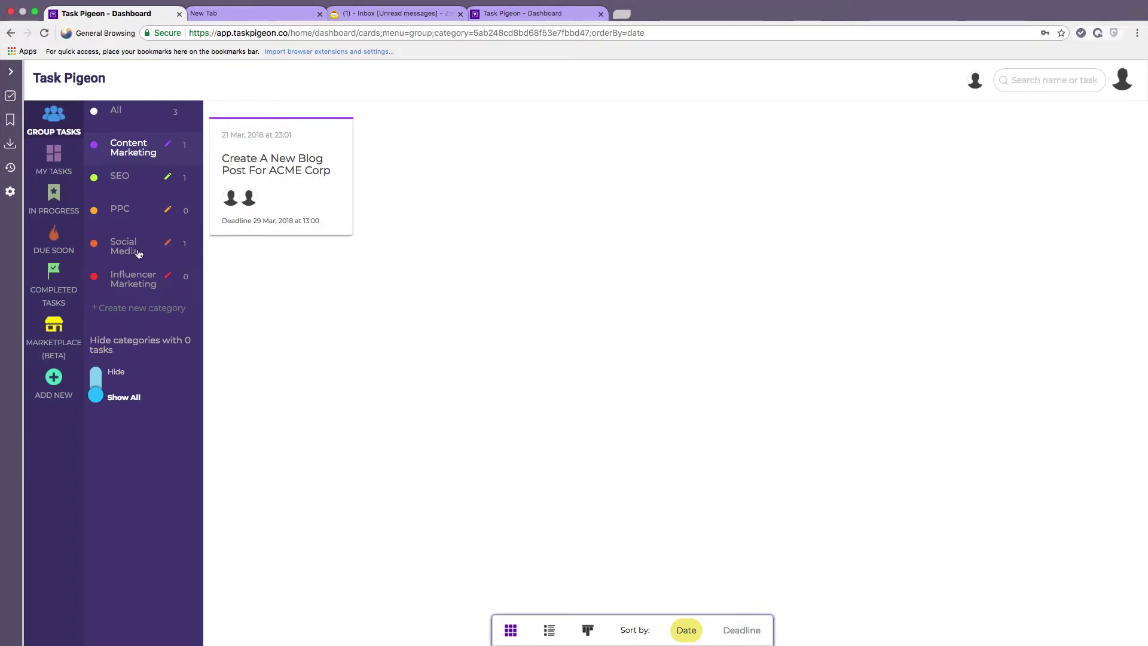
click(53, 167)
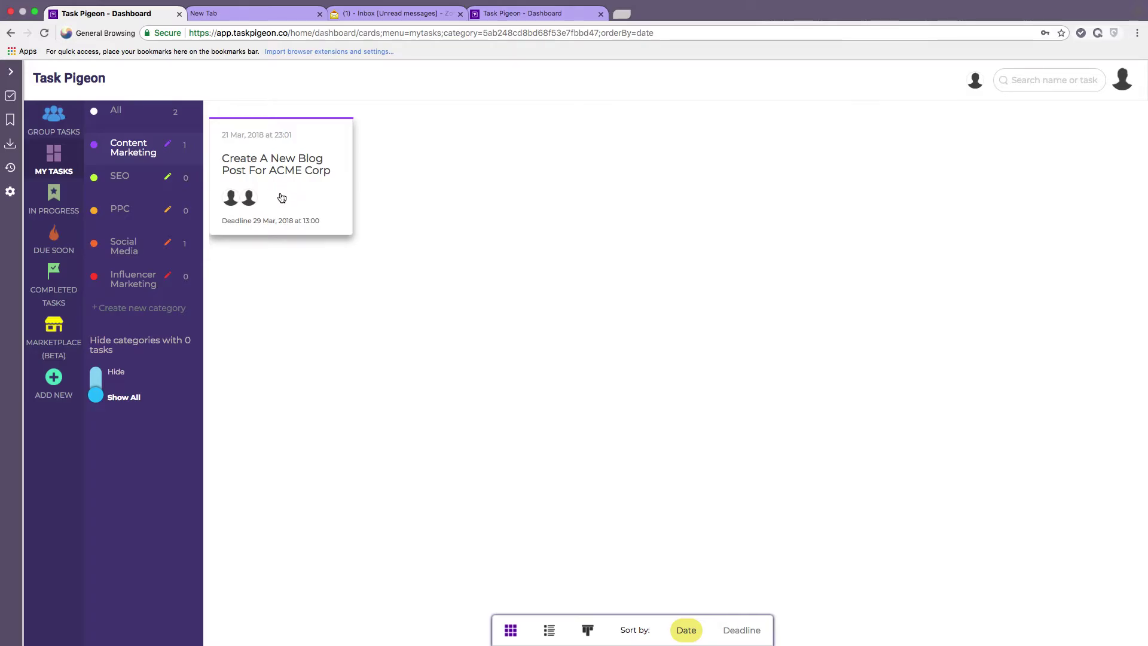
click(123, 252)
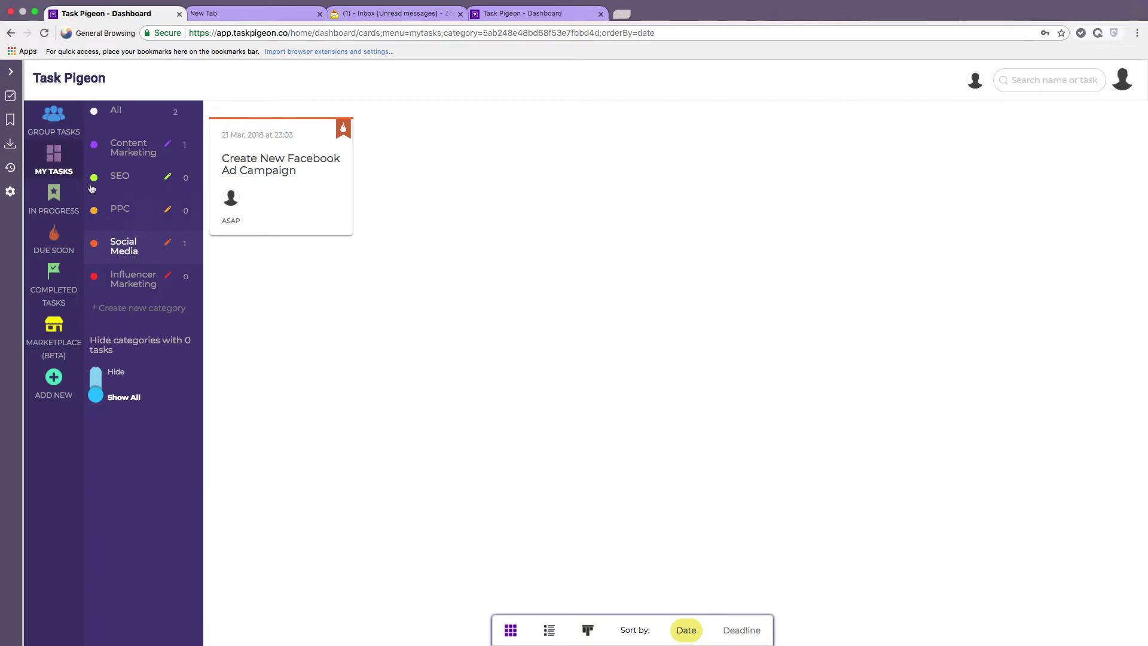
click(128, 116)
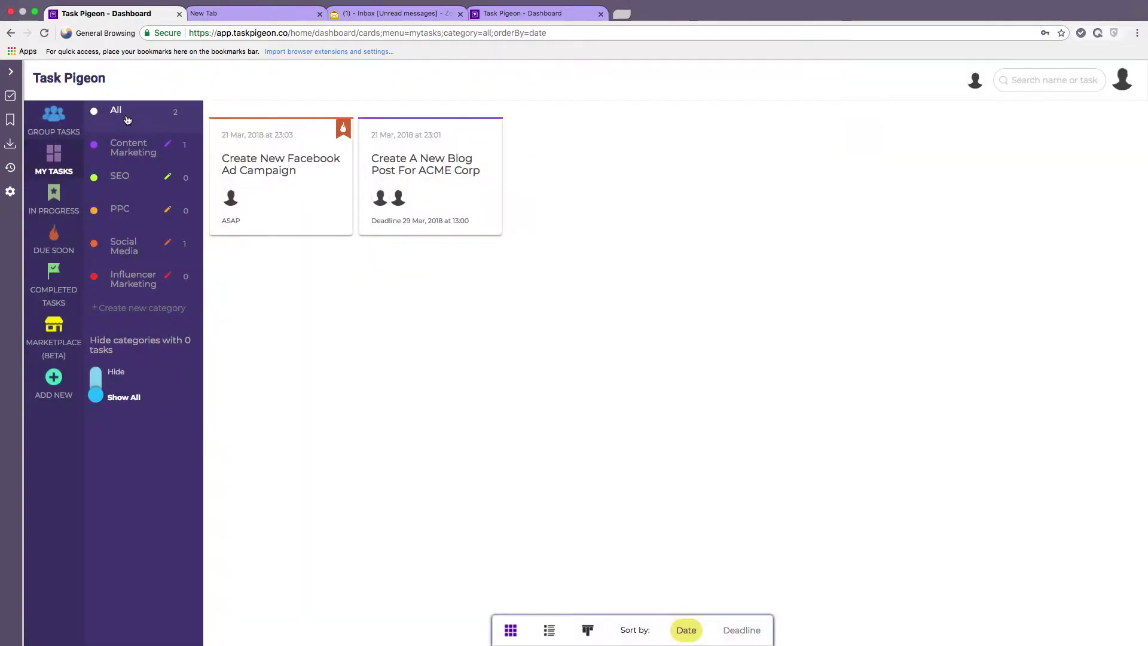
click(61, 124)
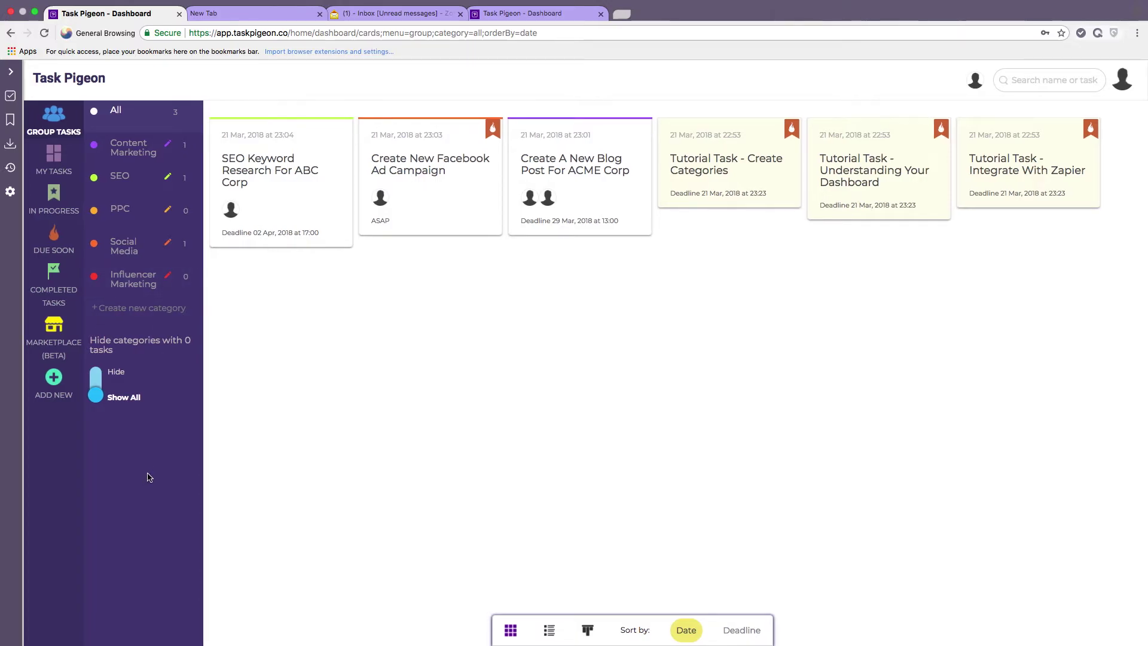
click(97, 376)
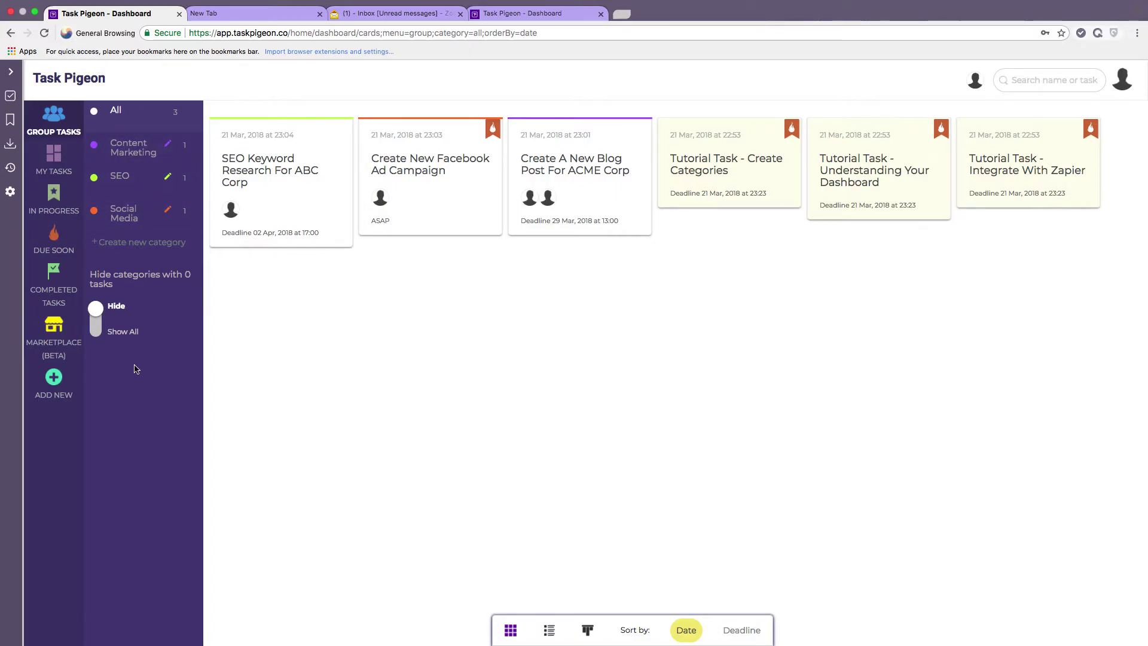
click(98, 335)
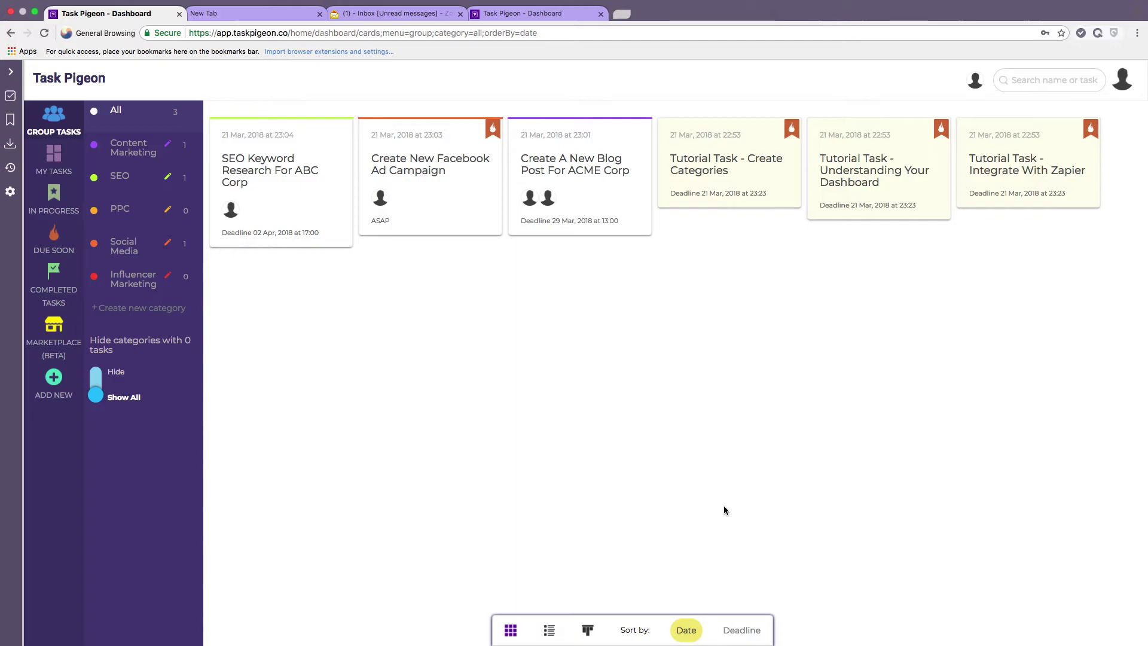
click(740, 632)
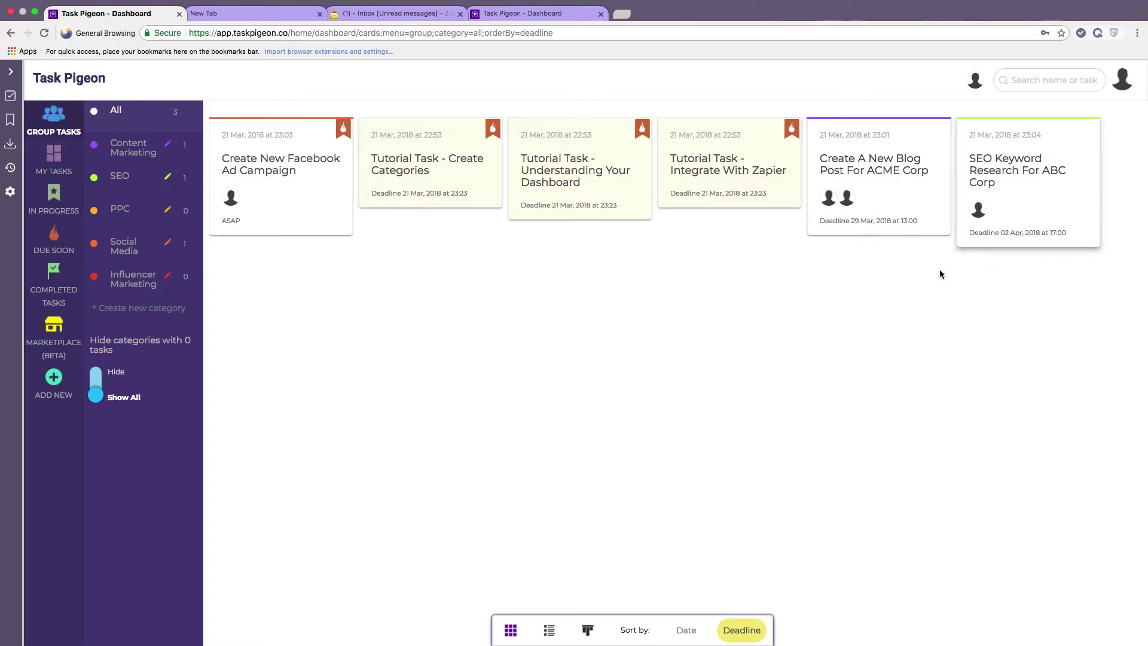
click(686, 634)
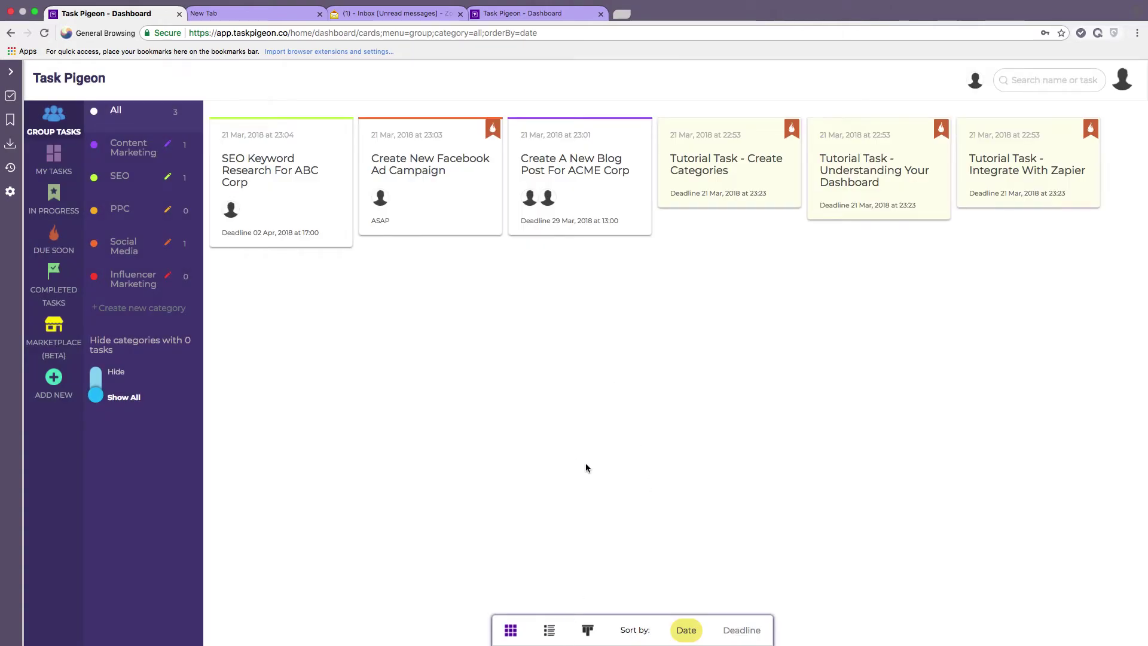
Show group tasks as rows, filter by SEO then All, and switch to kanban layout.
click(549, 632)
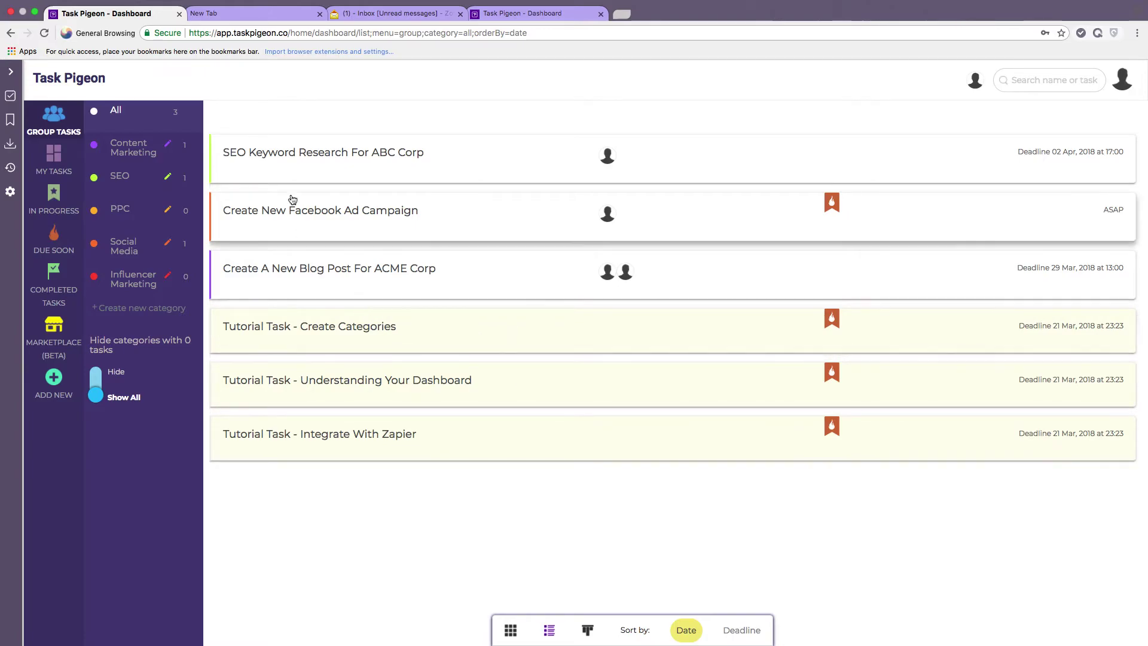
click(120, 190)
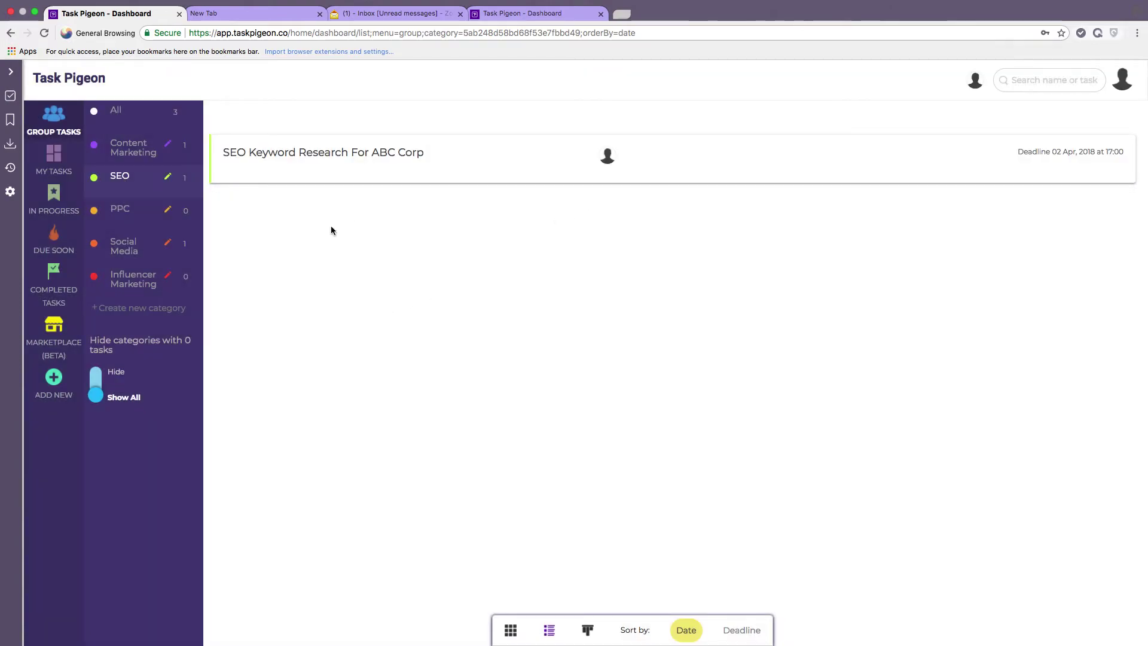
click(127, 119)
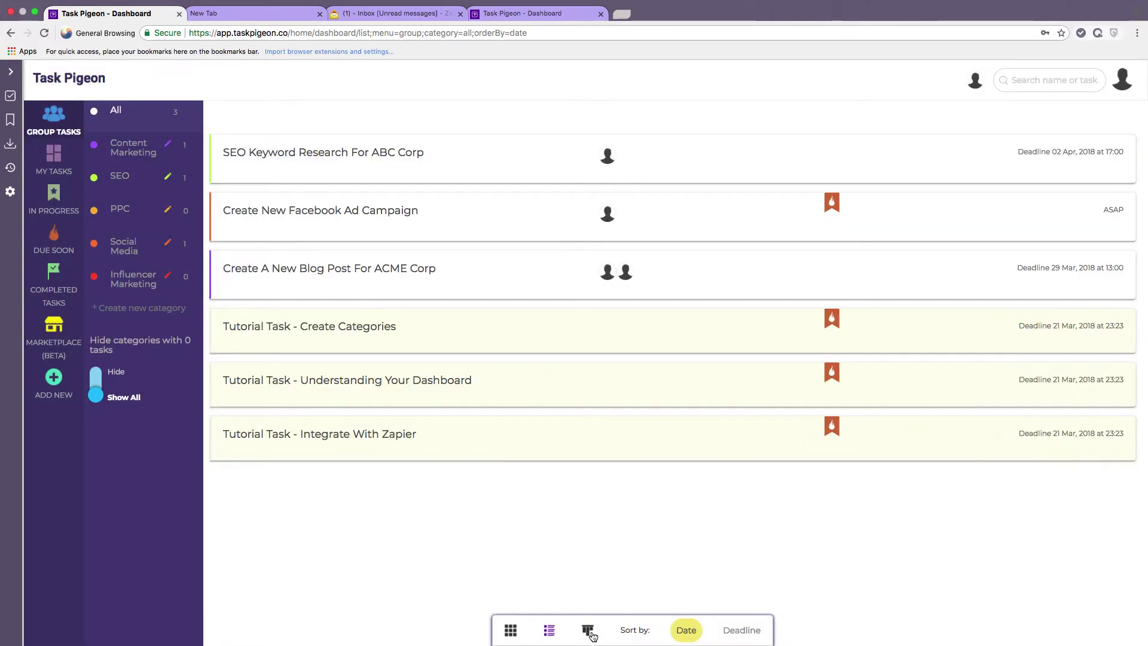
click(588, 631)
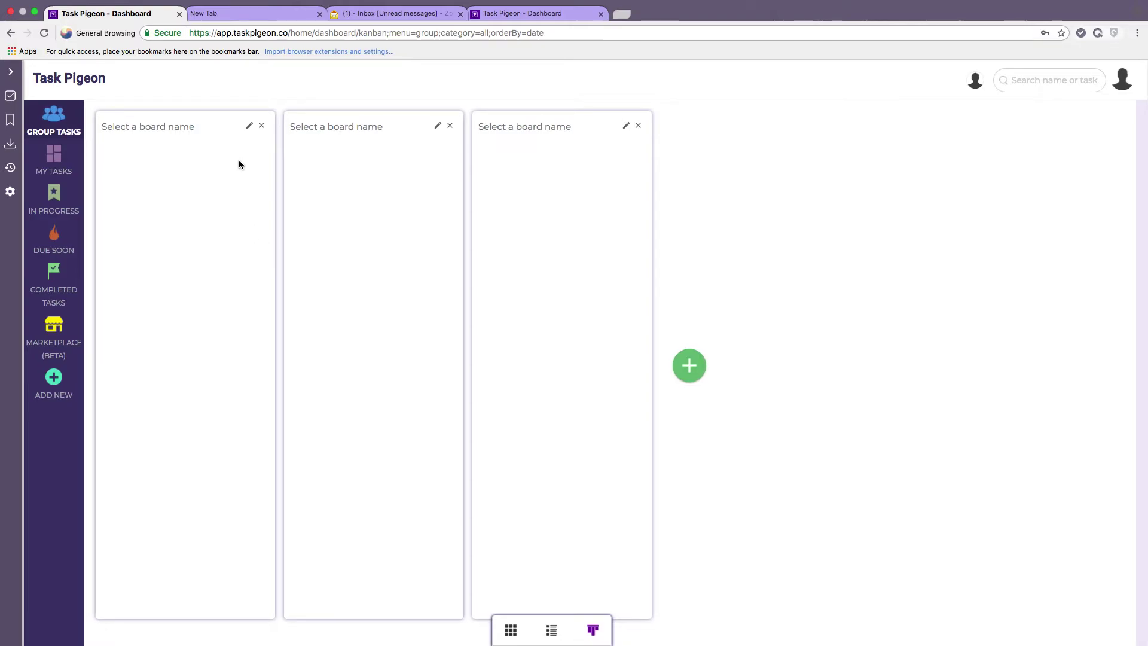
Assign the three boards to Content Marketing, SEO and Social Media.
click(250, 133)
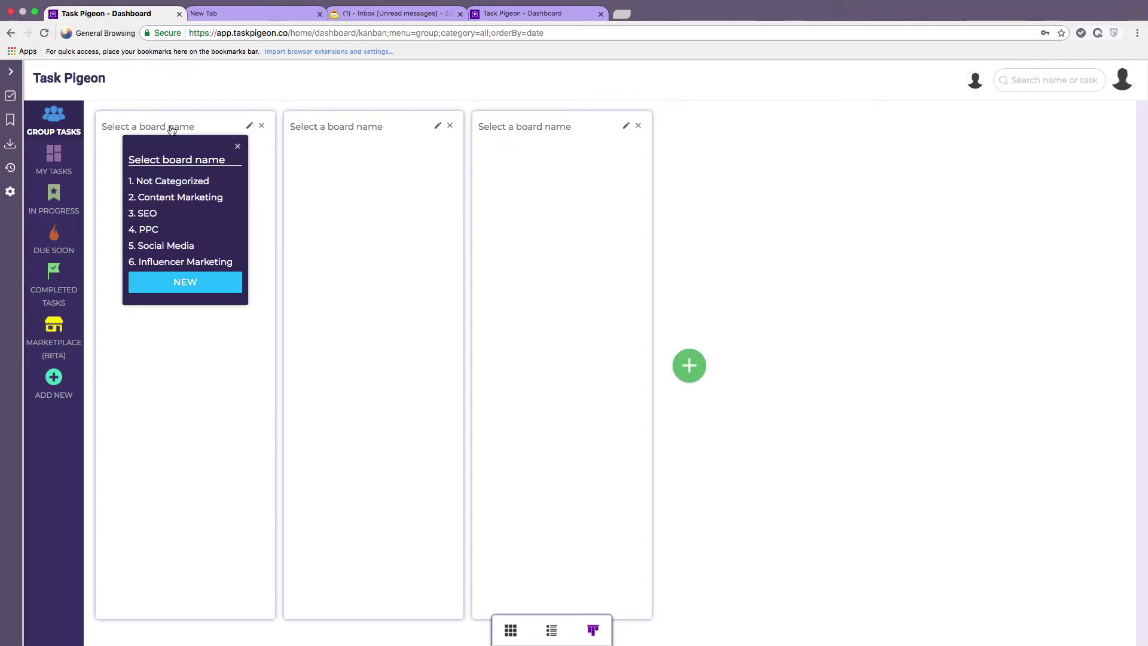
click(178, 197)
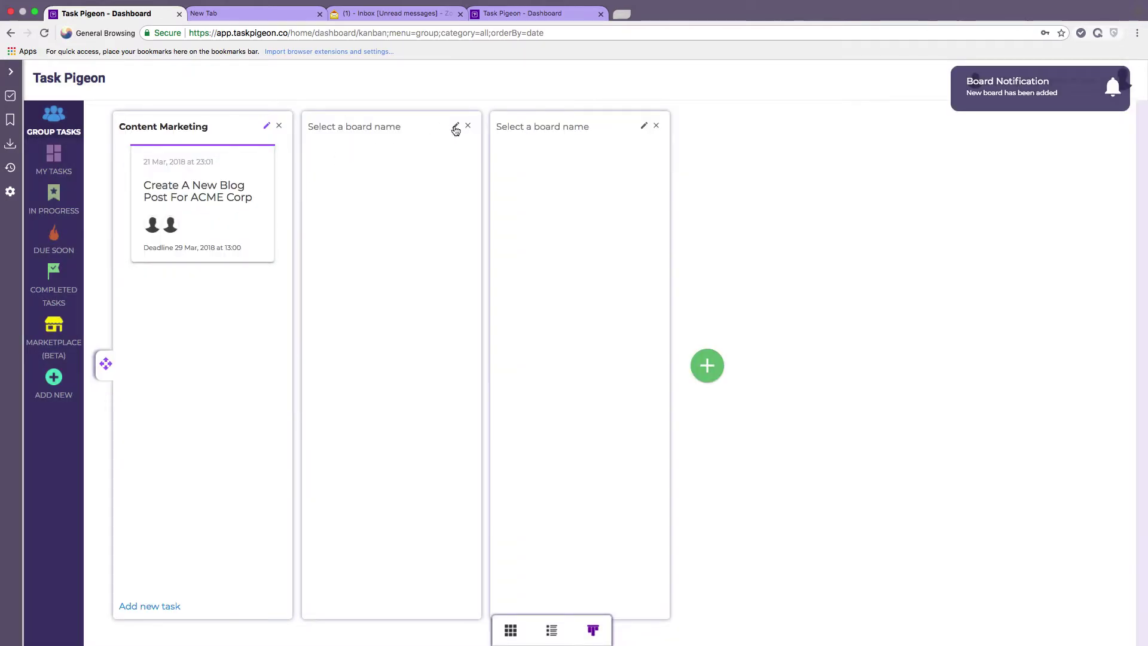
click(456, 130)
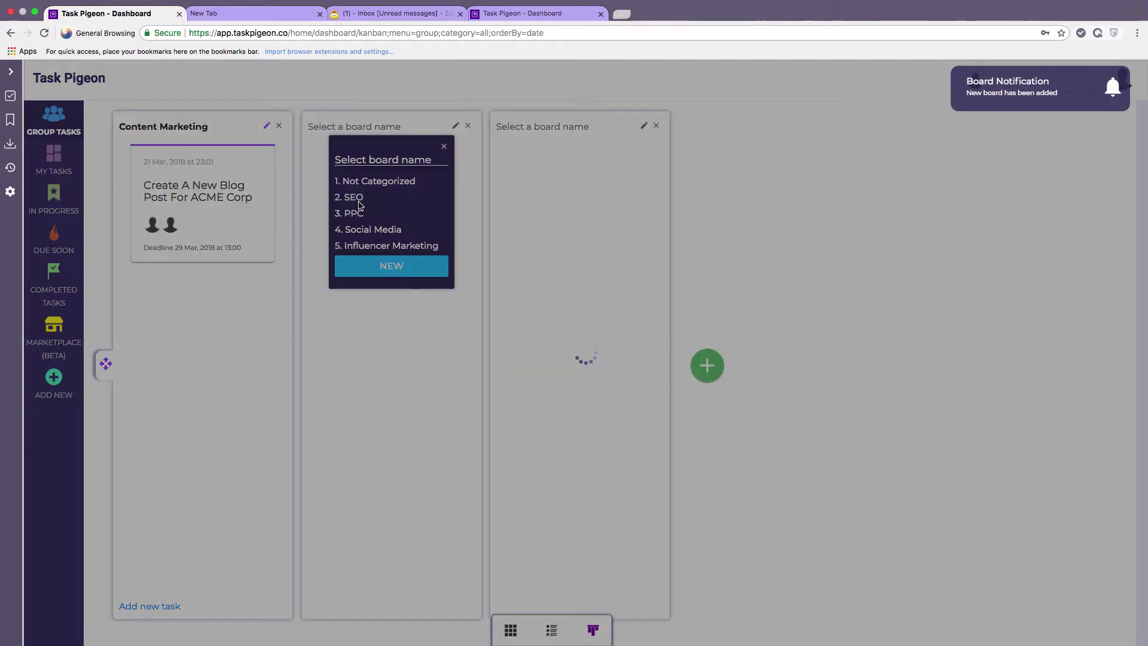
click(353, 198)
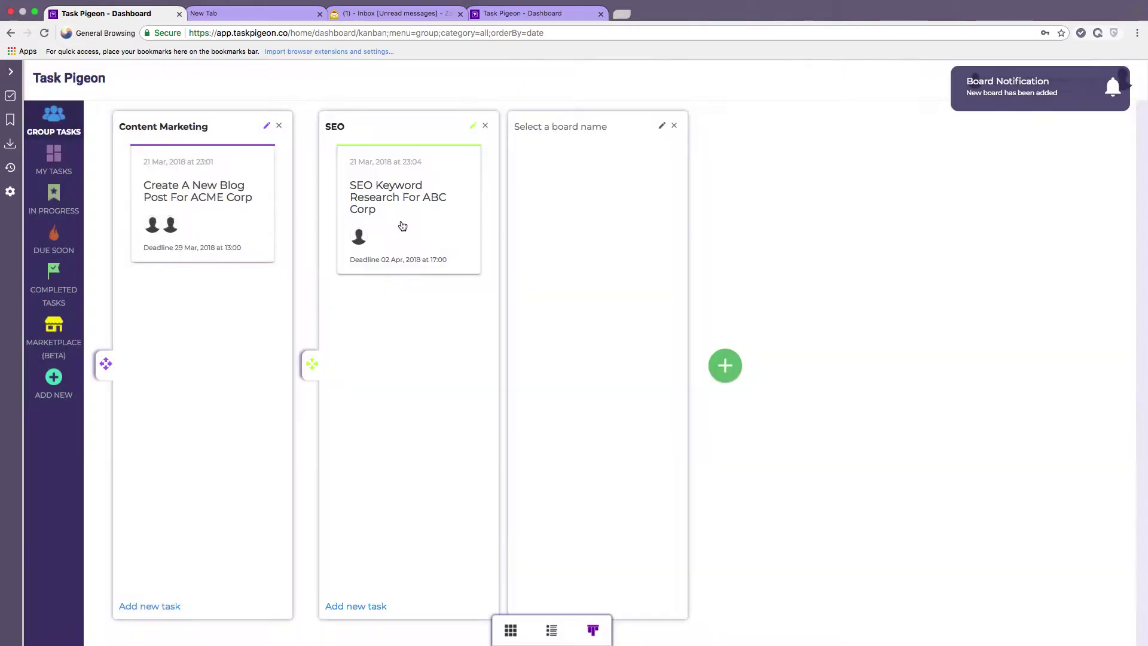
click(662, 125)
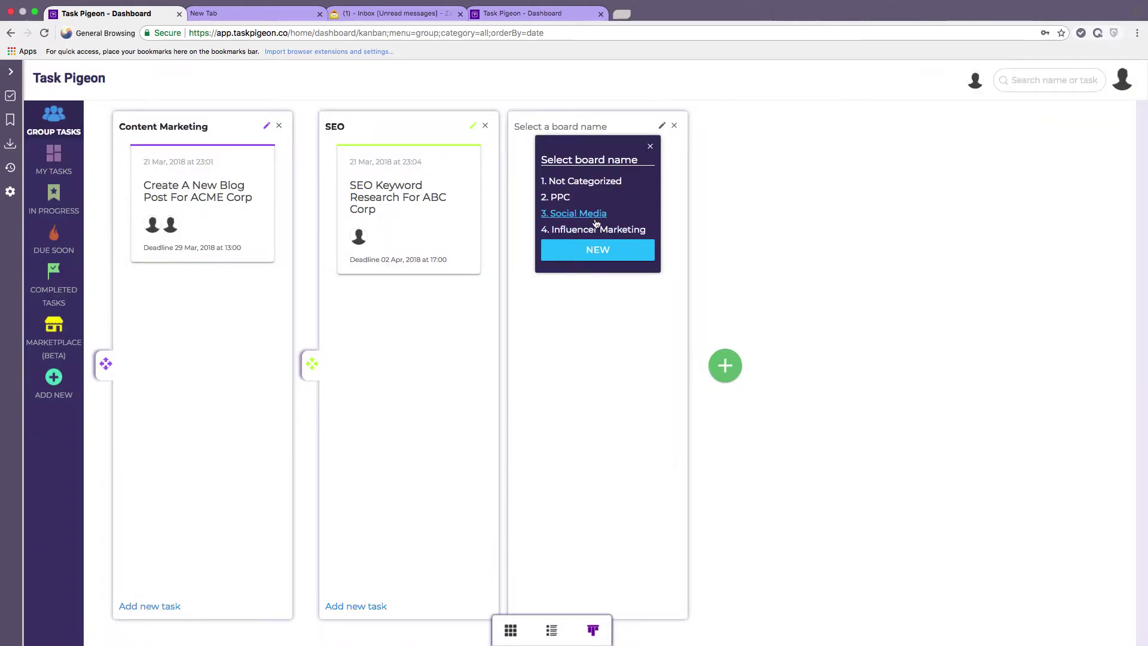
click(596, 216)
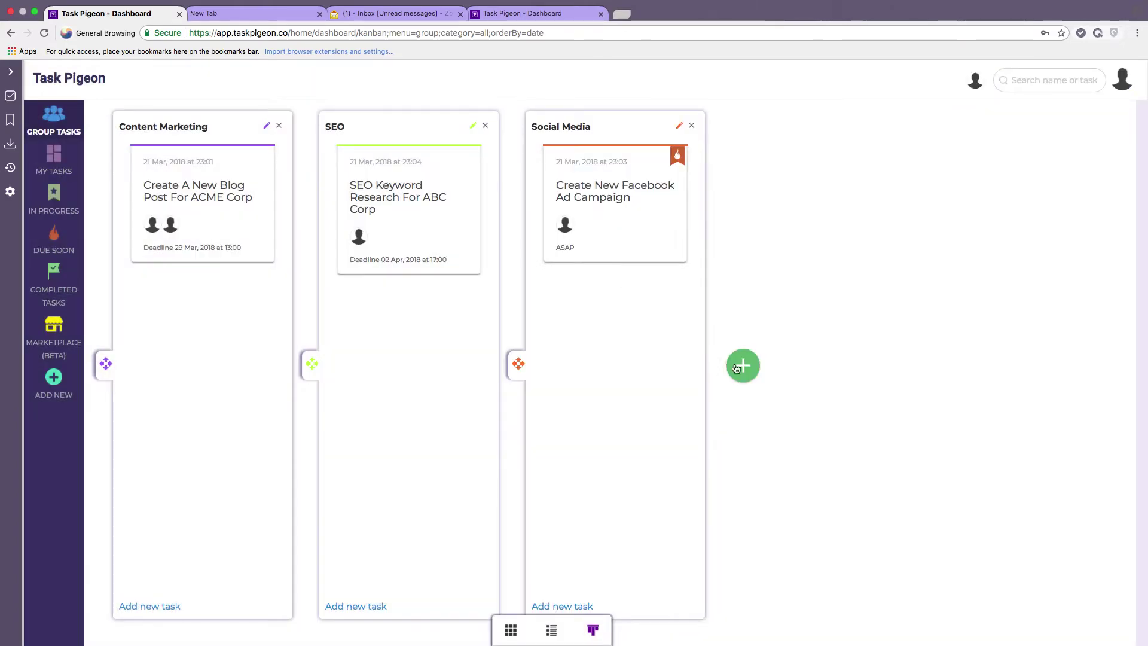
Add three empty boards, then delete the three unnamed boards again.
click(744, 367)
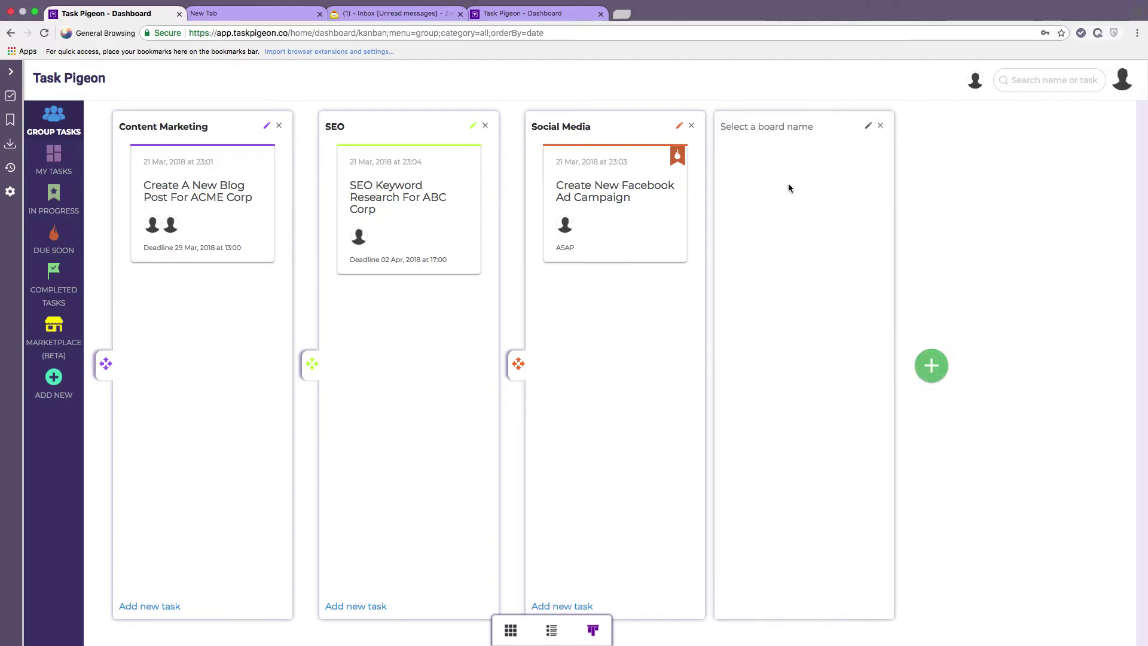
click(940, 371)
click(1119, 367)
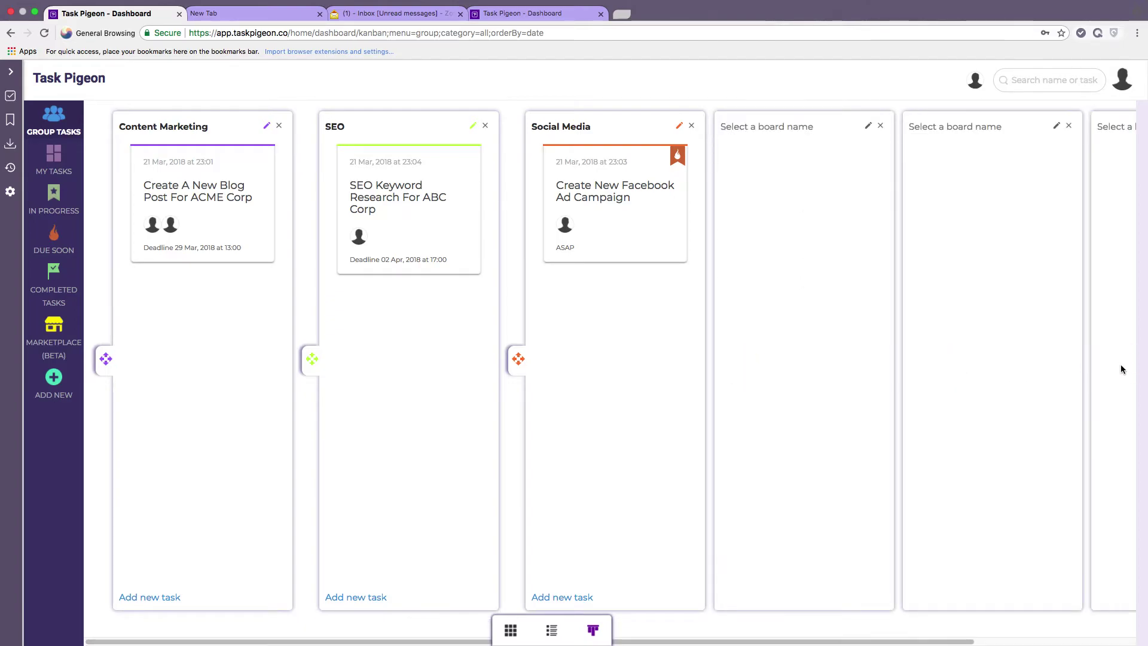
scroll(841, 472, right, 1)
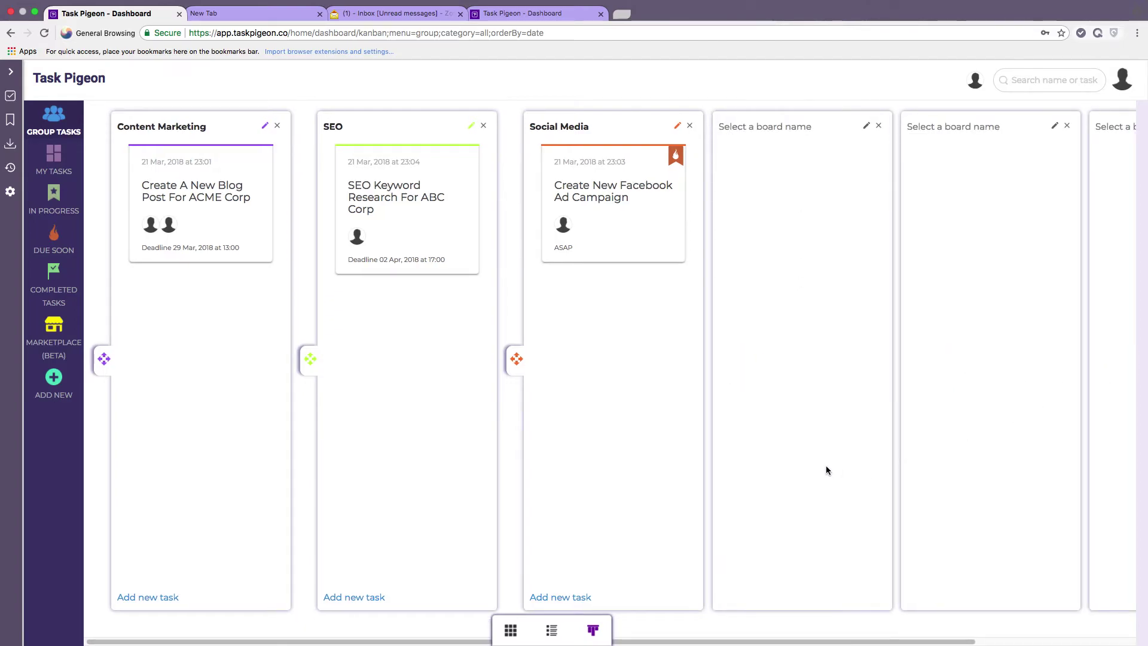
click(879, 126)
click(879, 127)
click(880, 127)
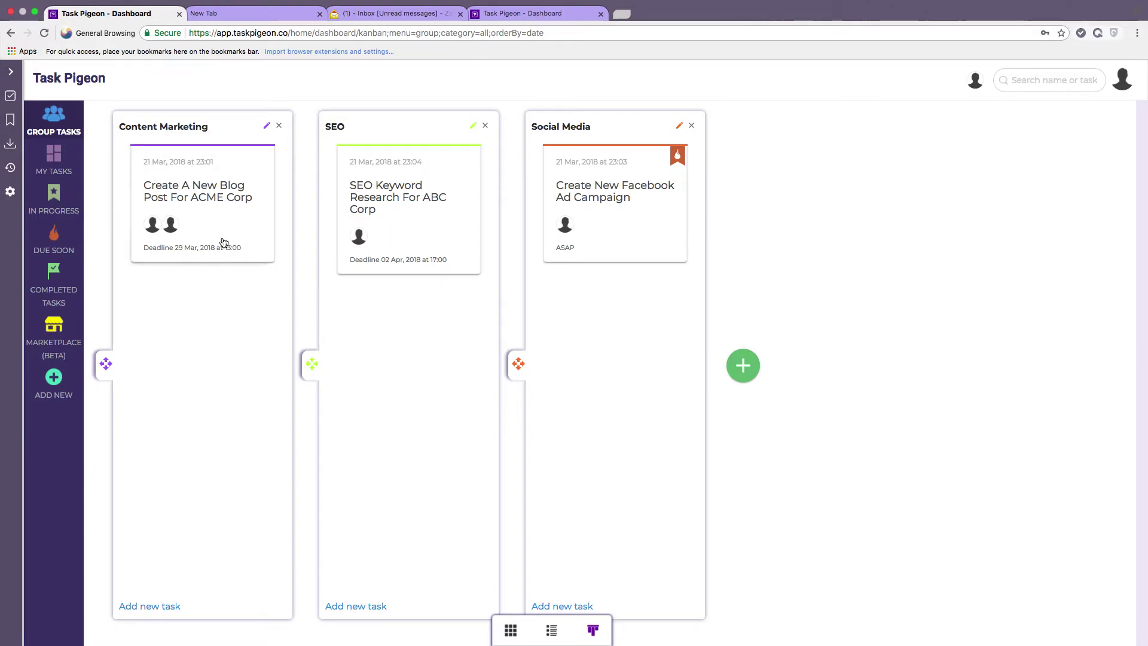
Move the ACME blog post and Facebook Ad Campaign tasks into SEO and reorder the SEO cards.
drag(208, 204, 399, 340)
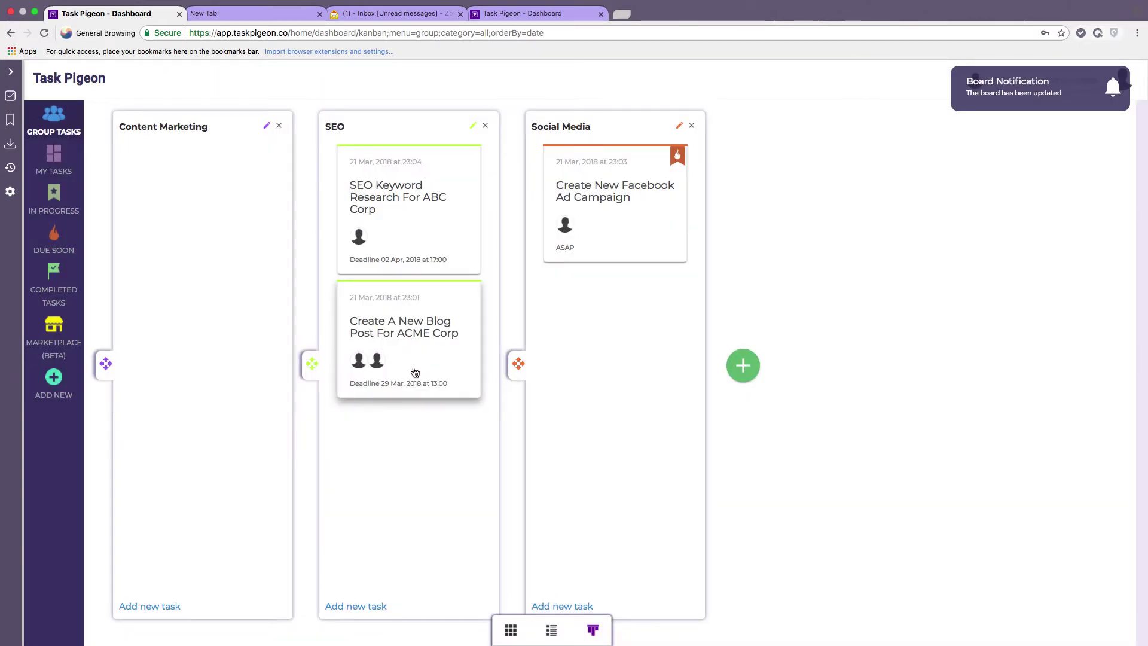
drag(605, 195, 384, 480)
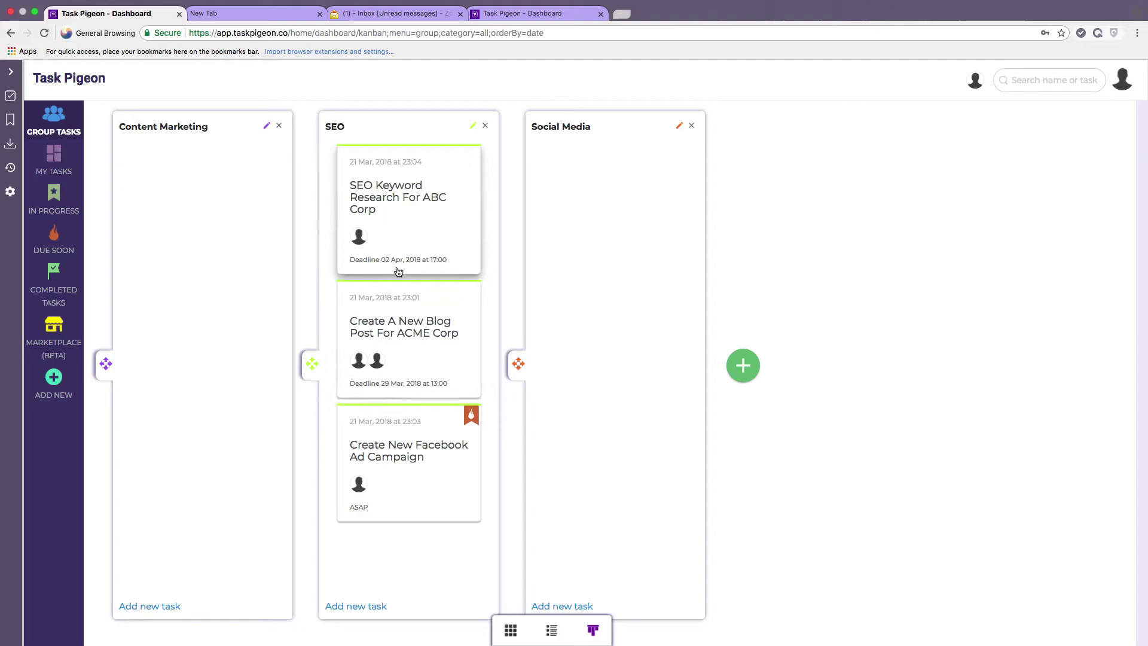
click(397, 331)
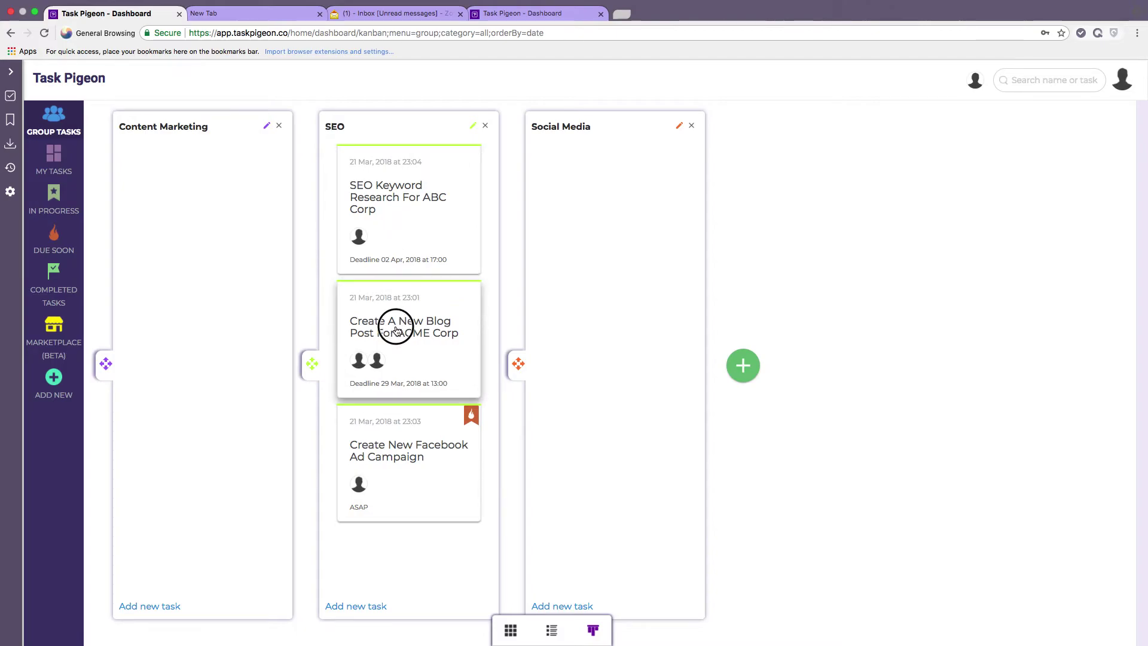
drag(396, 331, 400, 204)
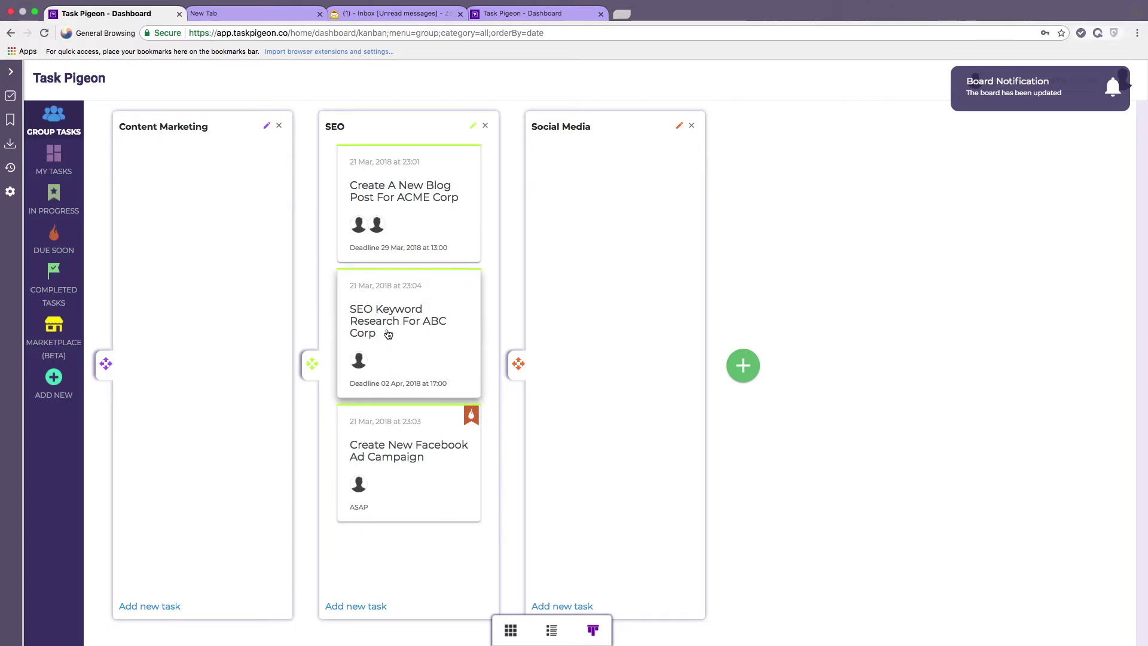
drag(402, 325, 397, 513)
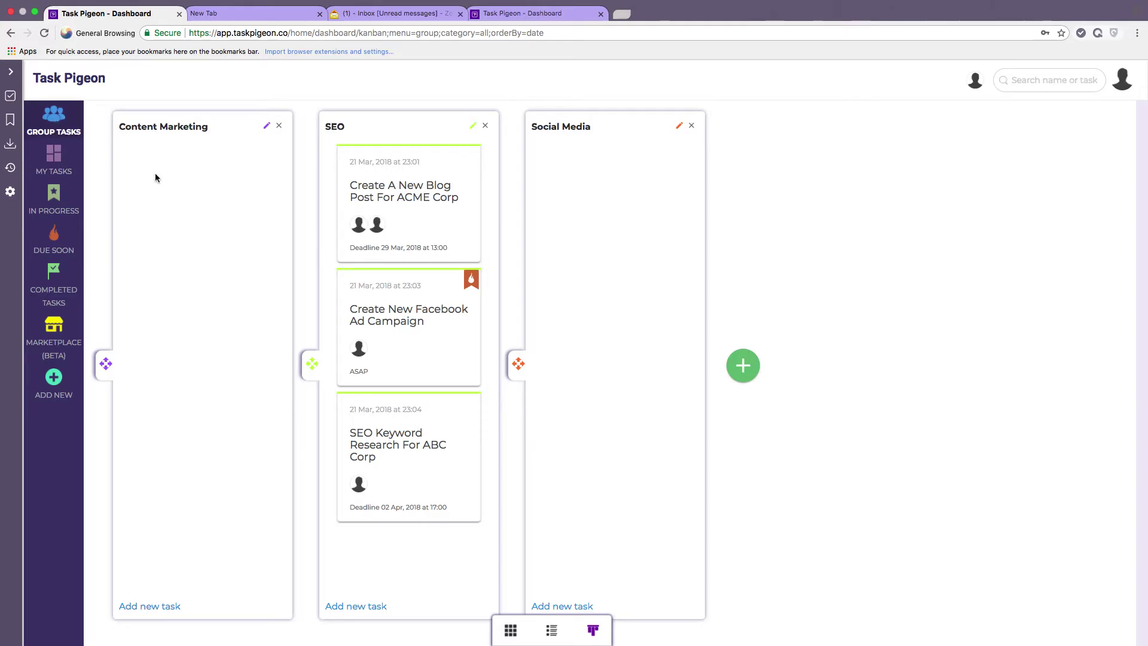
Return the blog post to Content Marketing and the Facebook task to Social Media, then show the card grid.
click(50, 163)
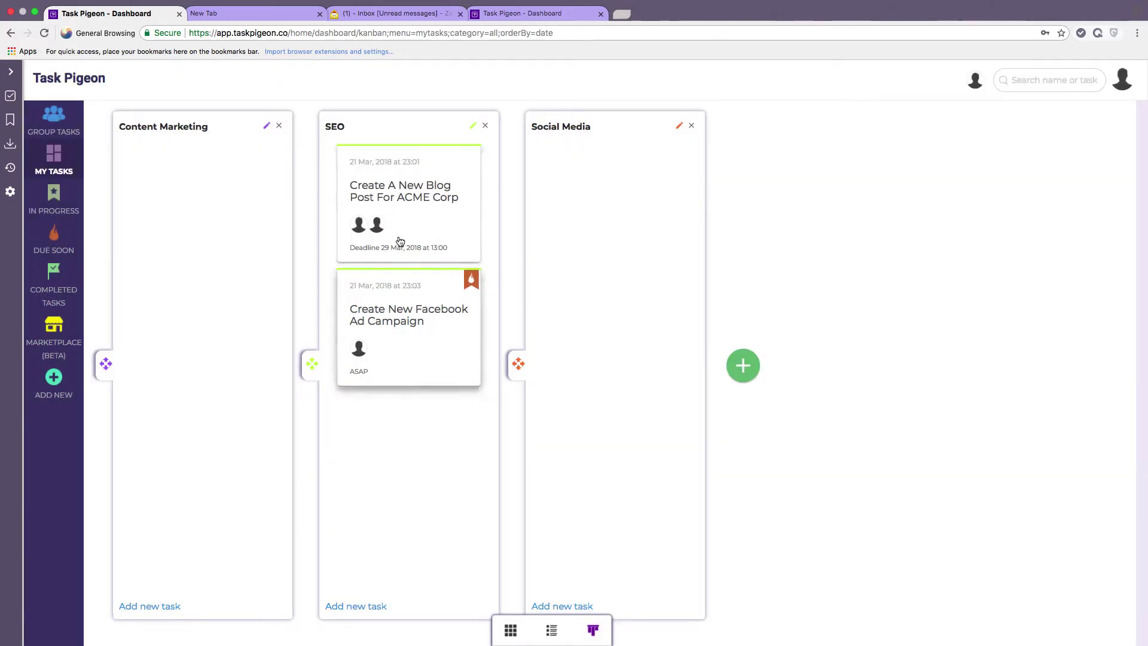
click(55, 125)
click(416, 215)
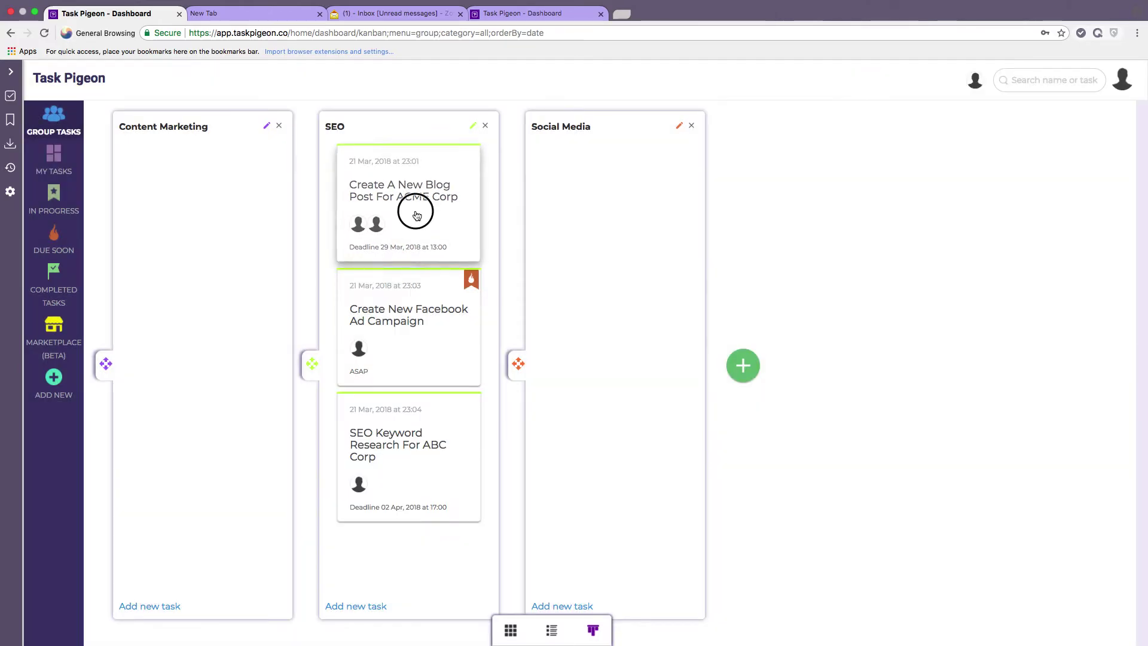
drag(417, 215, 217, 217)
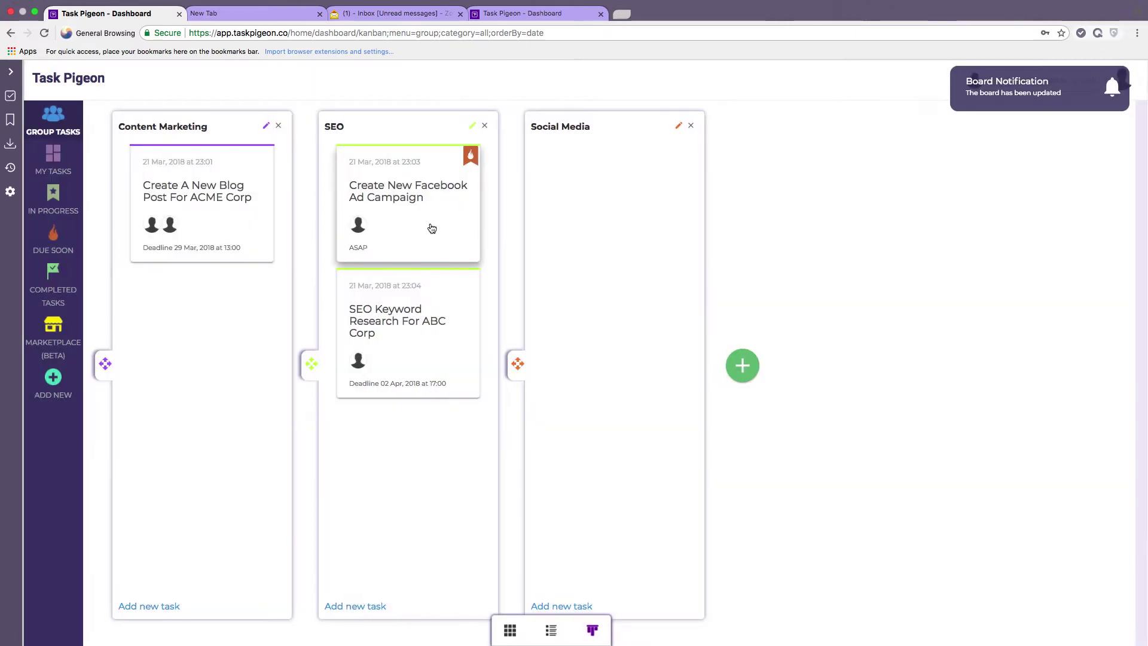
drag(402, 208, 614, 220)
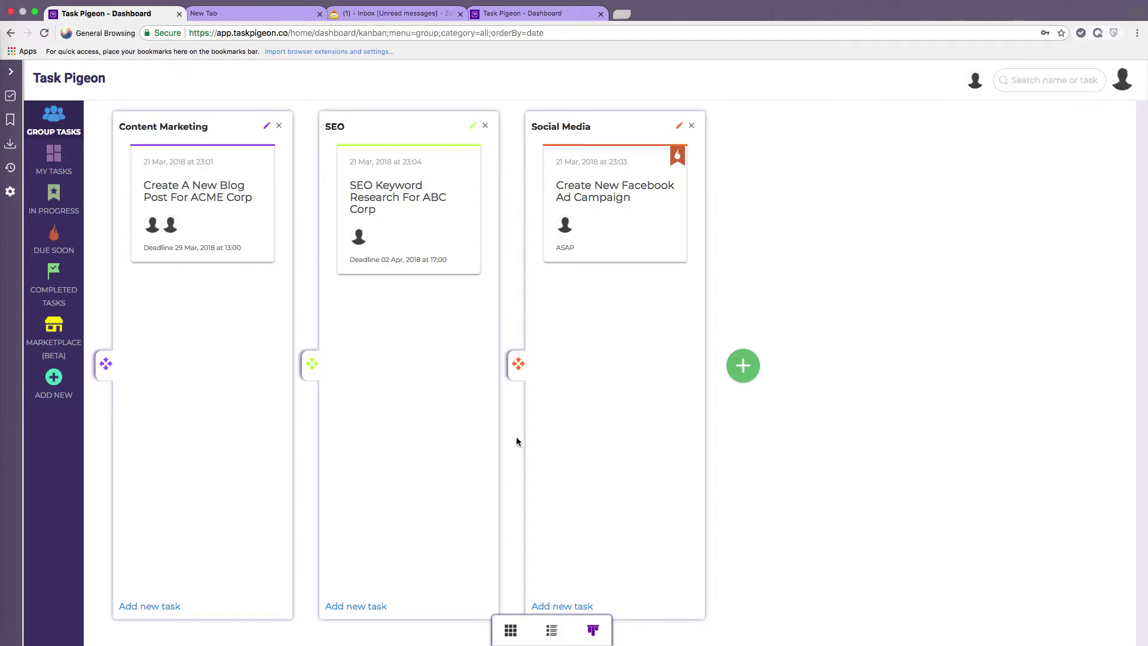
click(512, 630)
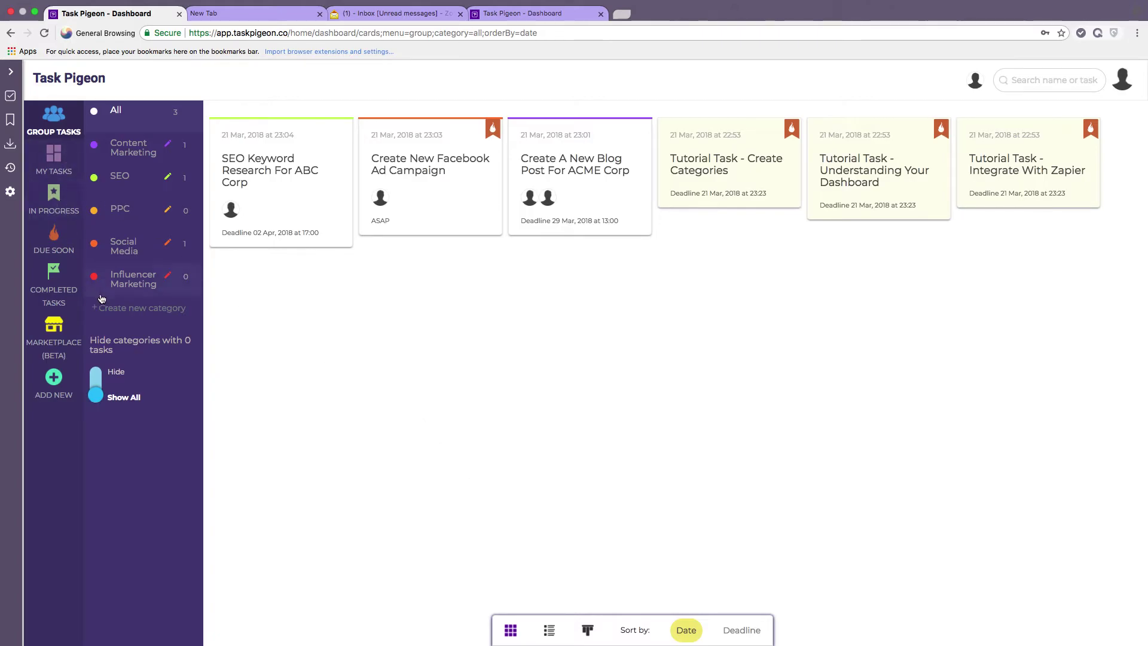
Open the SEO Keyword Research For ABC Corp details and expand, then collapse, its description.
click(297, 212)
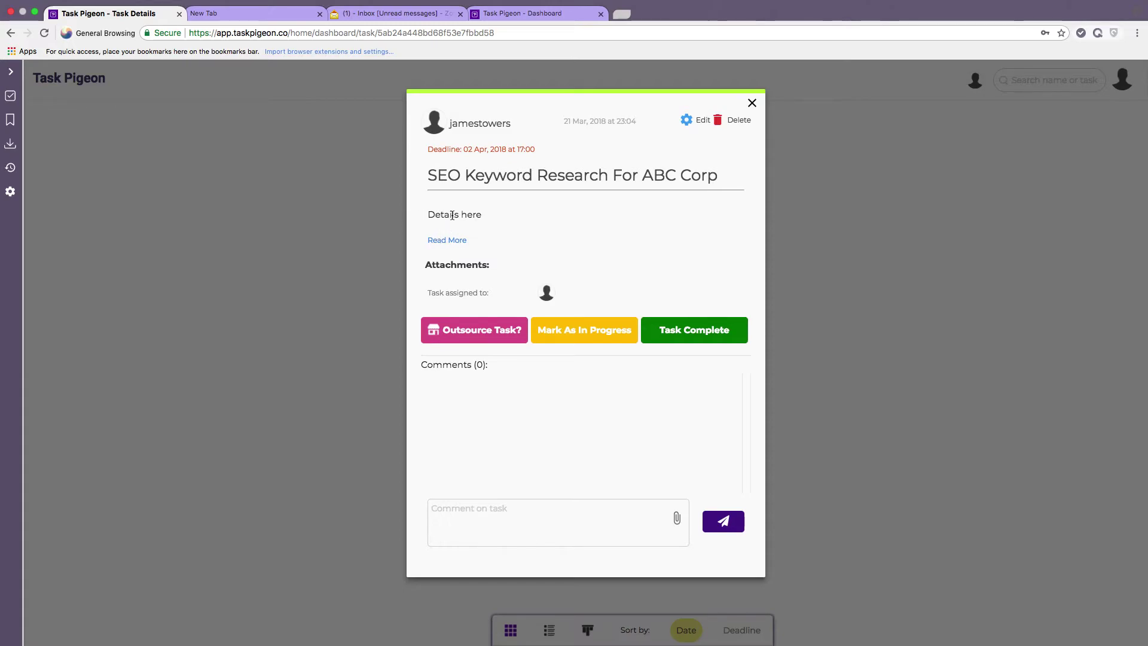
drag(433, 217, 492, 215)
click(457, 250)
click(447, 241)
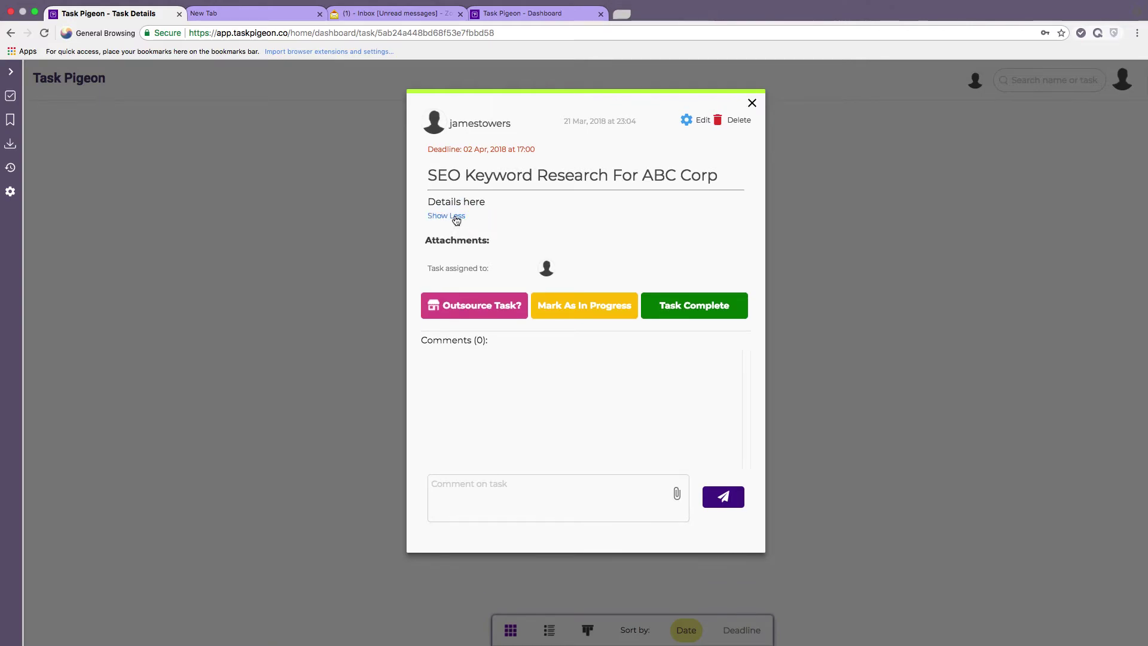
click(457, 217)
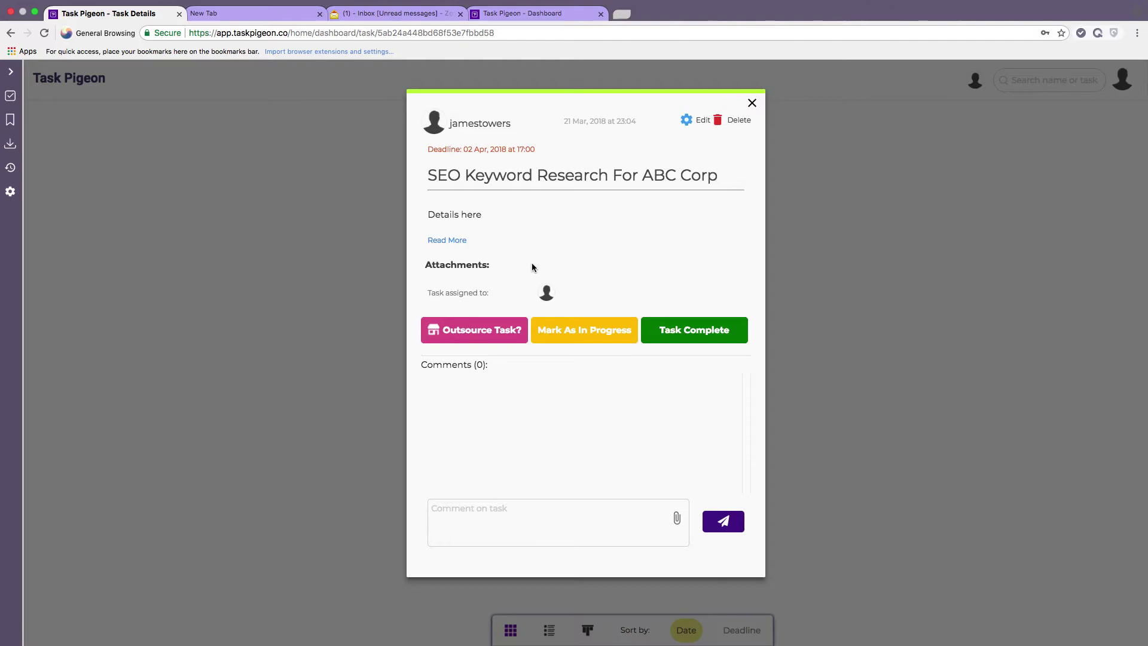
Mark the SEO Keyword Research task as in progress and confirm the update.
click(492, 523)
mouse_move(549, 294)
click(579, 334)
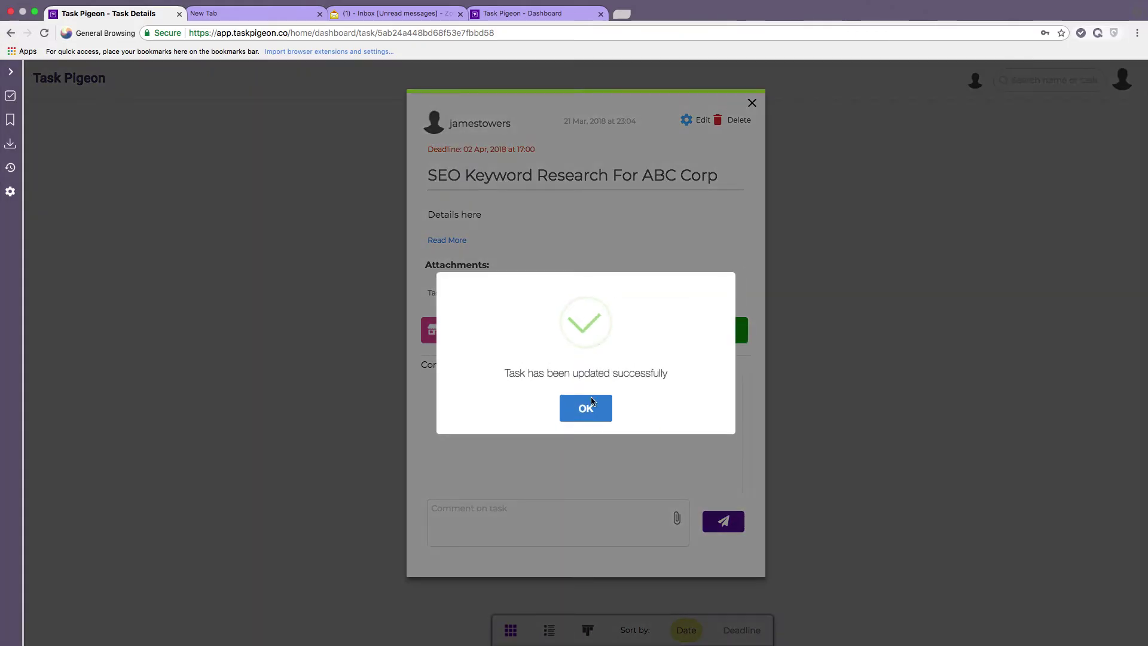
click(588, 410)
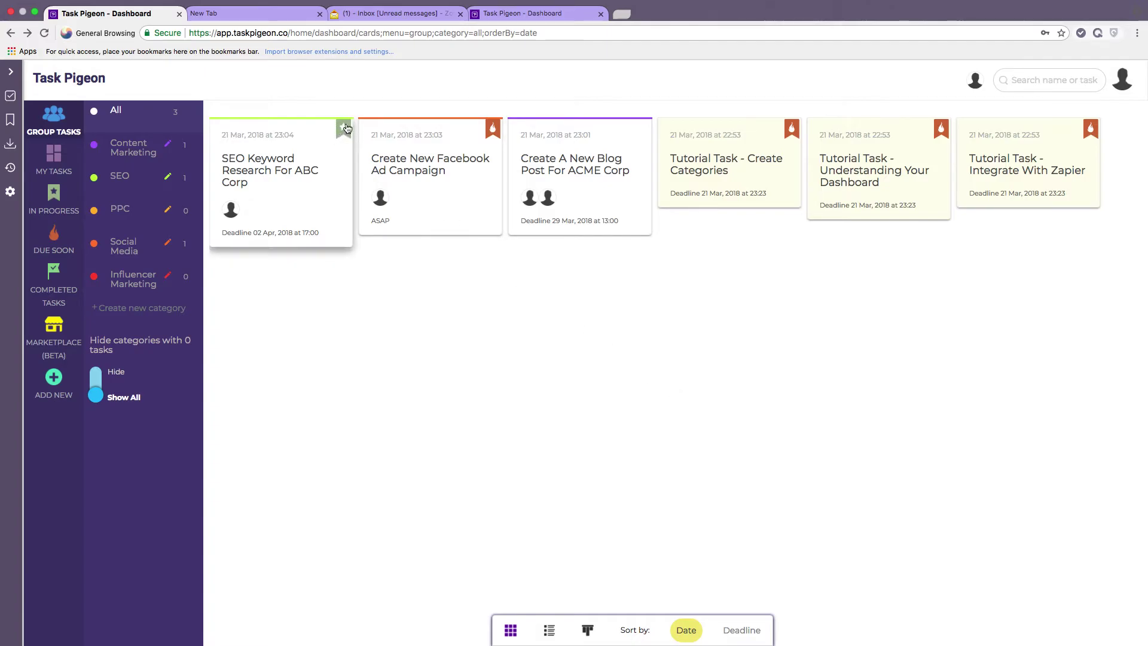
Post a comment on the ACME Corp blog post task suggesting a chat tomorrow about its key topic, then mark it complete.
click(580, 173)
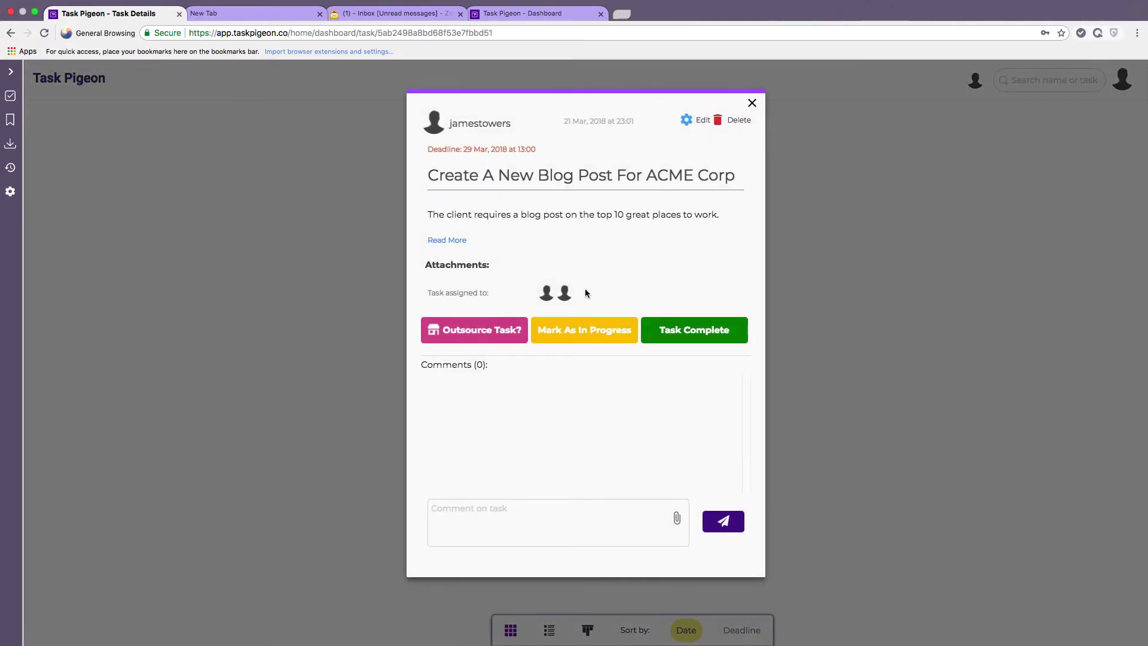
click(525, 519)
text(Hi Laura, lets chat tomorrow about )
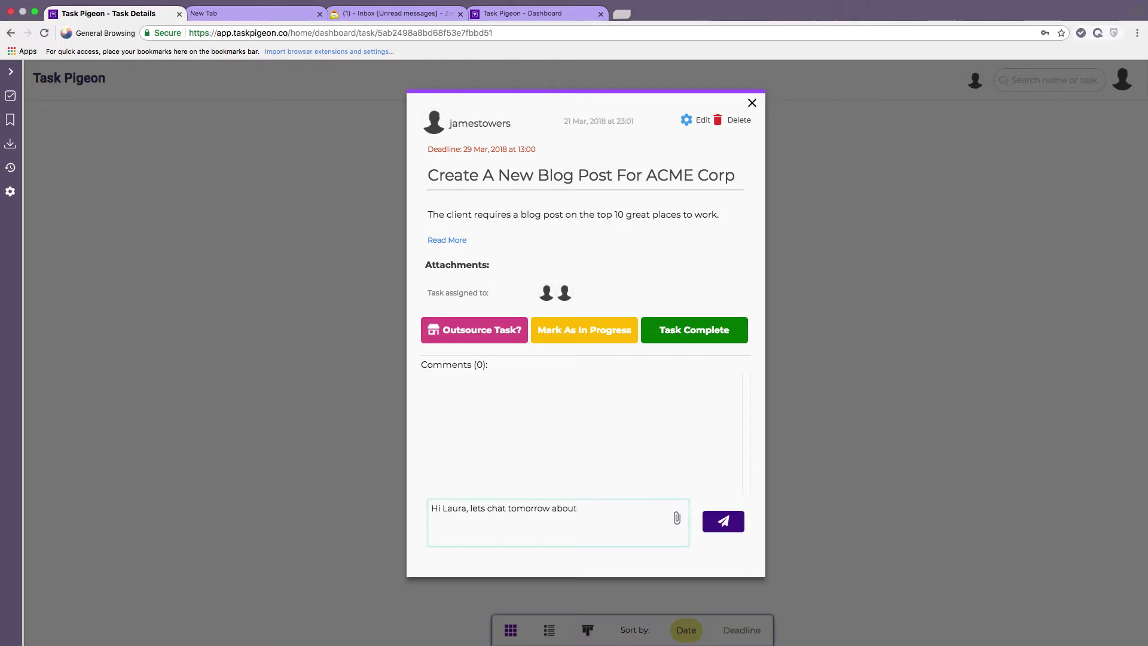
text(key topic of the post)
click(677, 520)
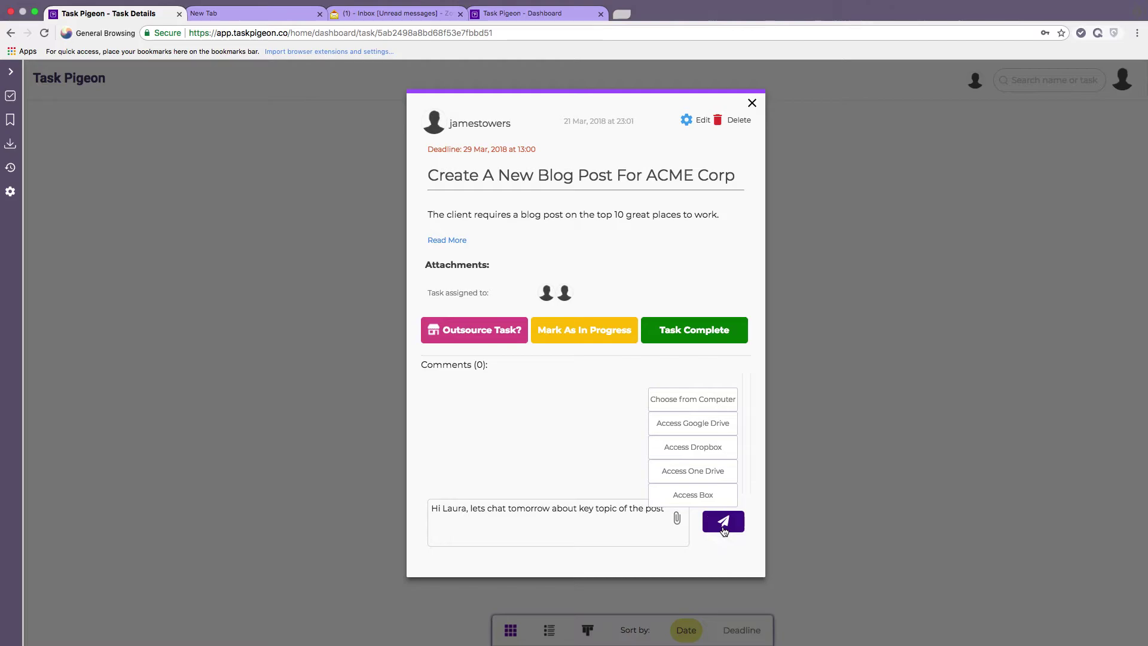
click(682, 532)
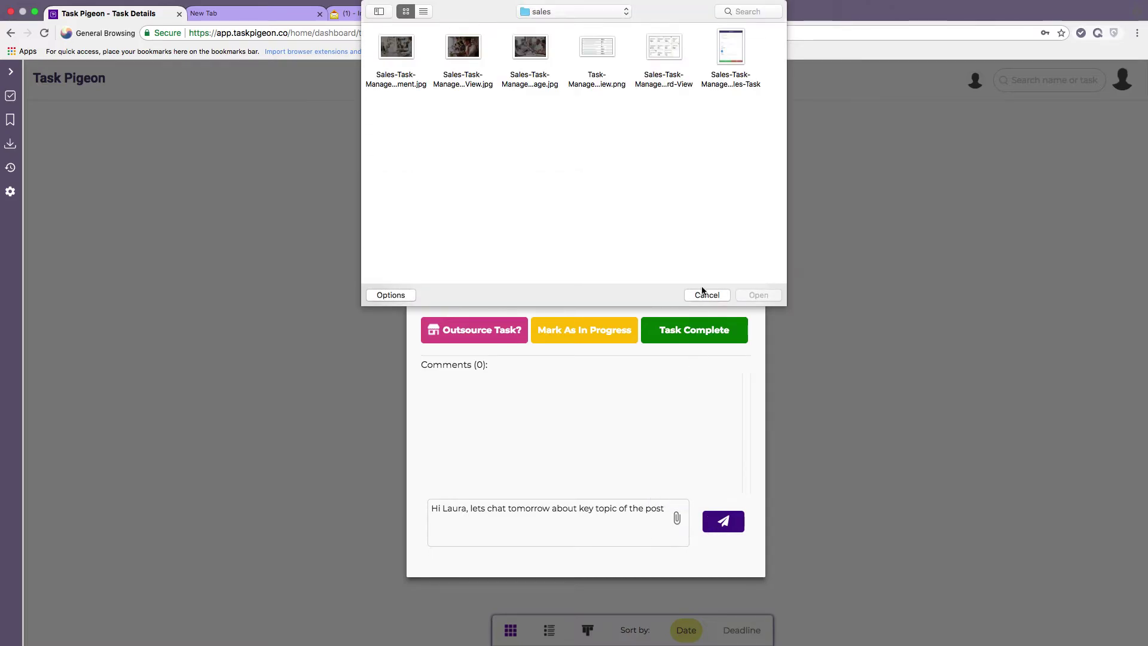
click(705, 296)
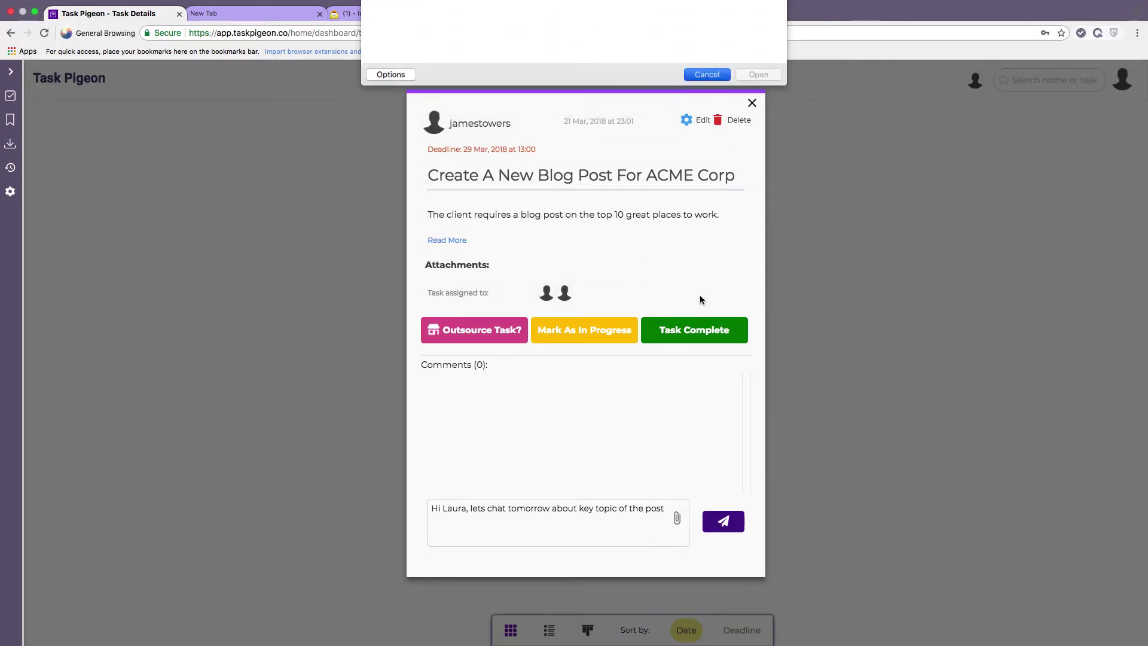
click(722, 524)
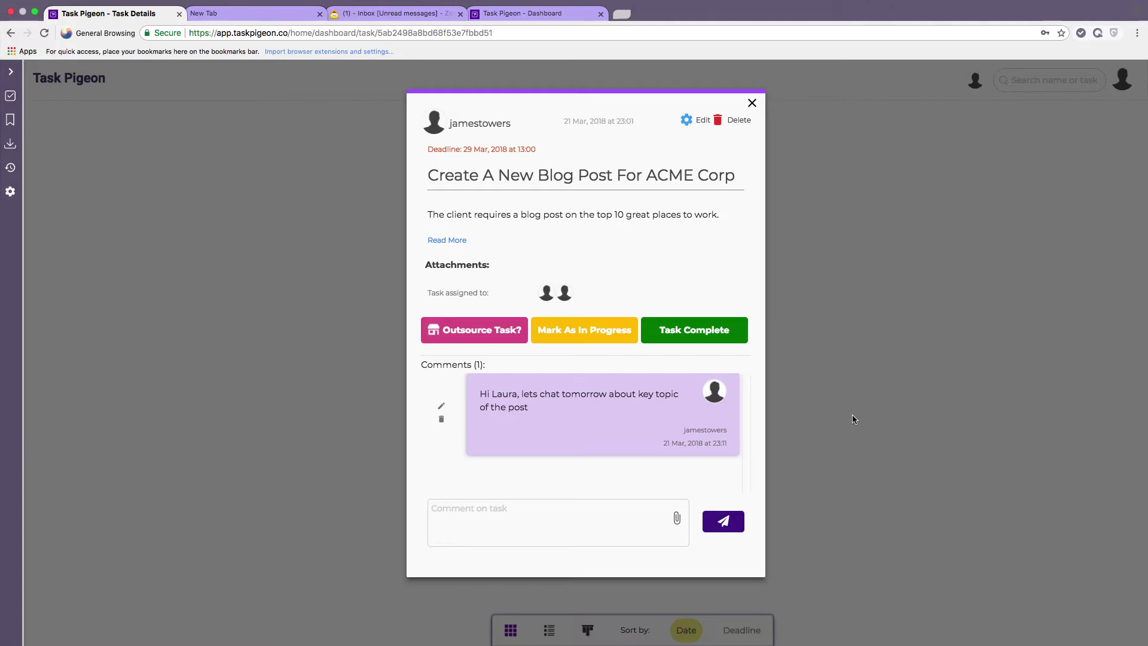
click(697, 336)
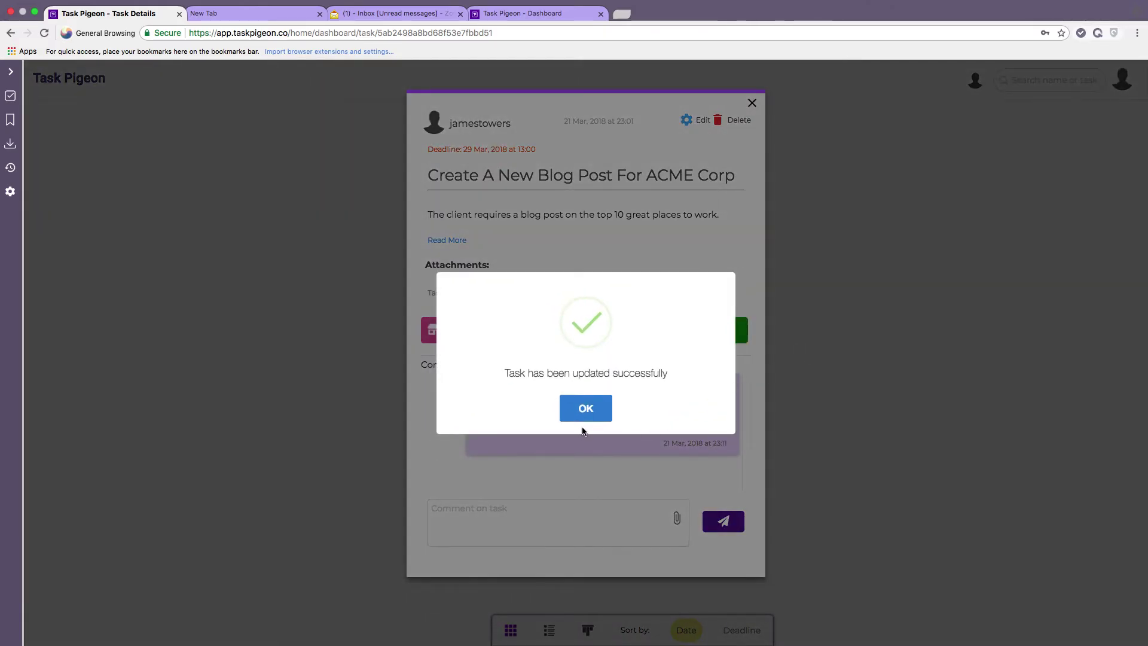
click(585, 410)
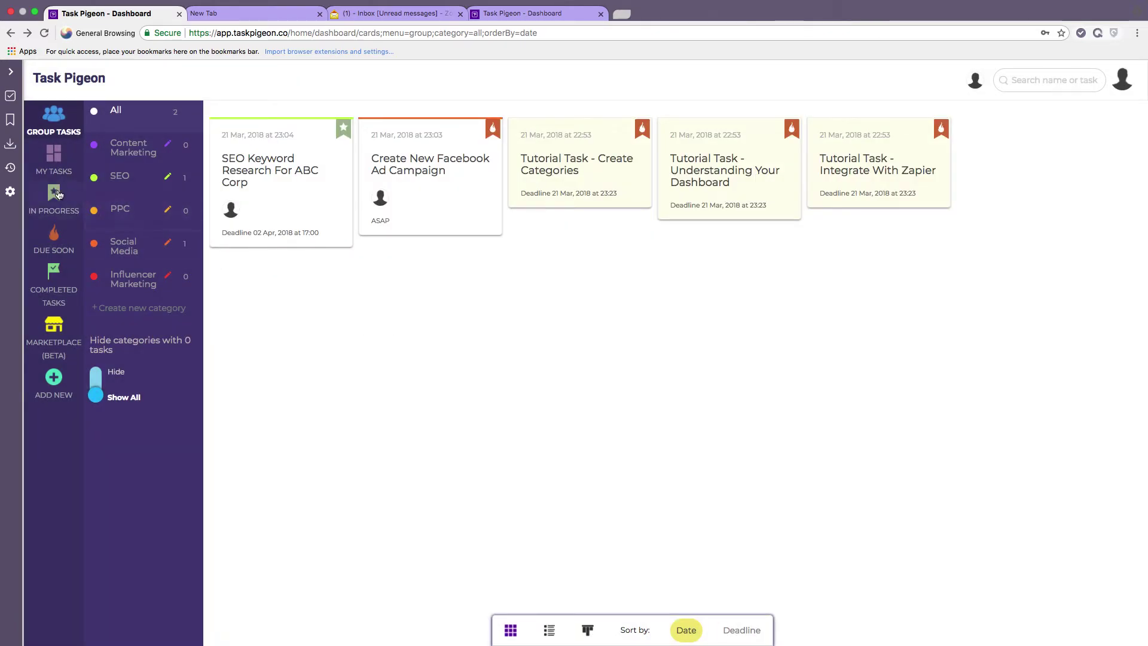
click(60, 200)
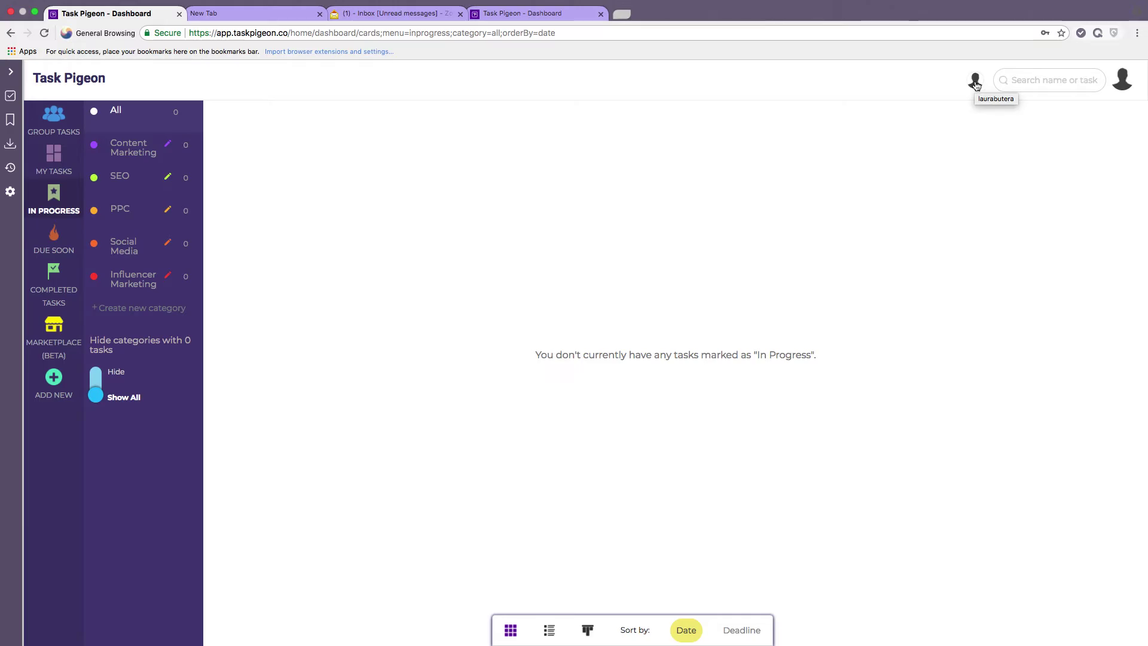
click(975, 82)
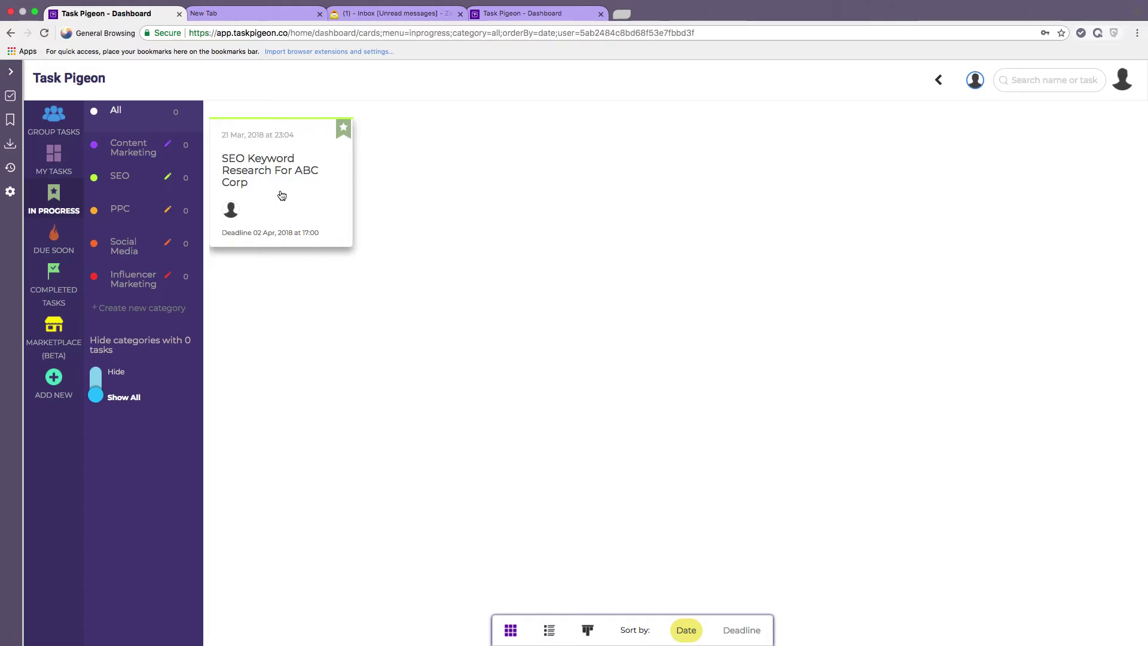
click(53, 162)
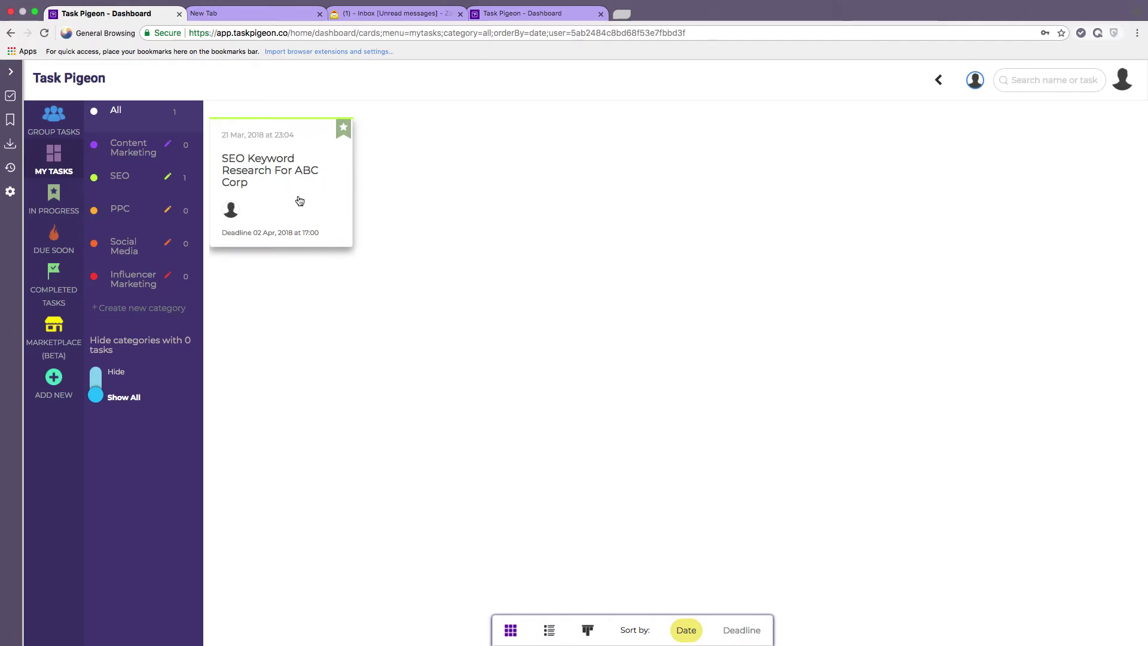
click(53, 123)
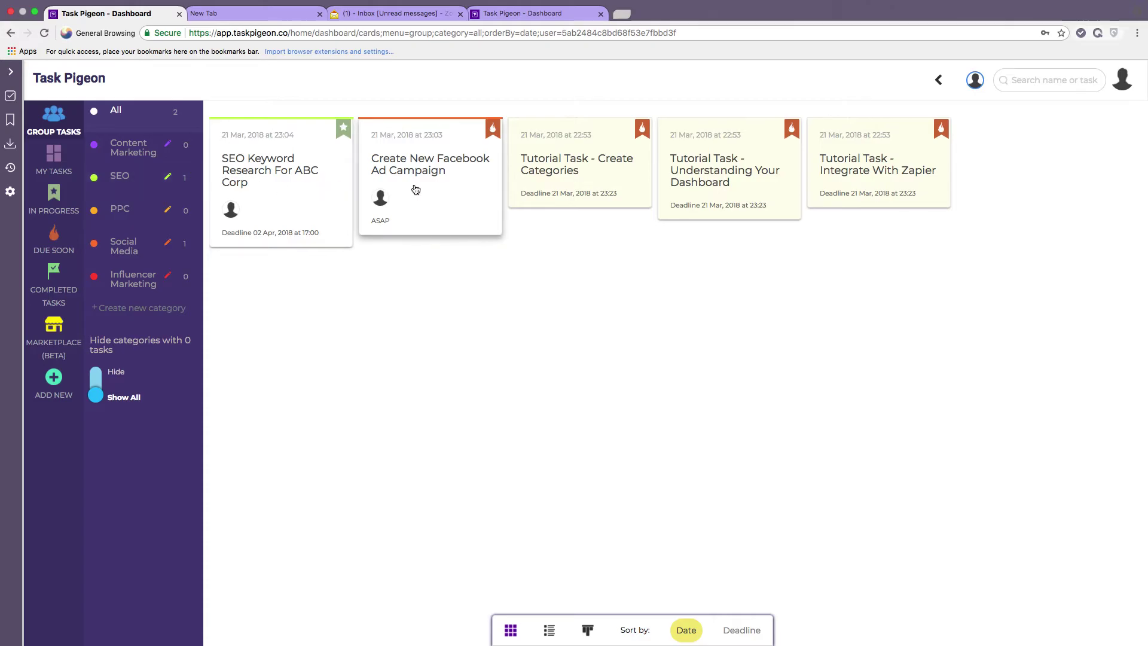
click(60, 206)
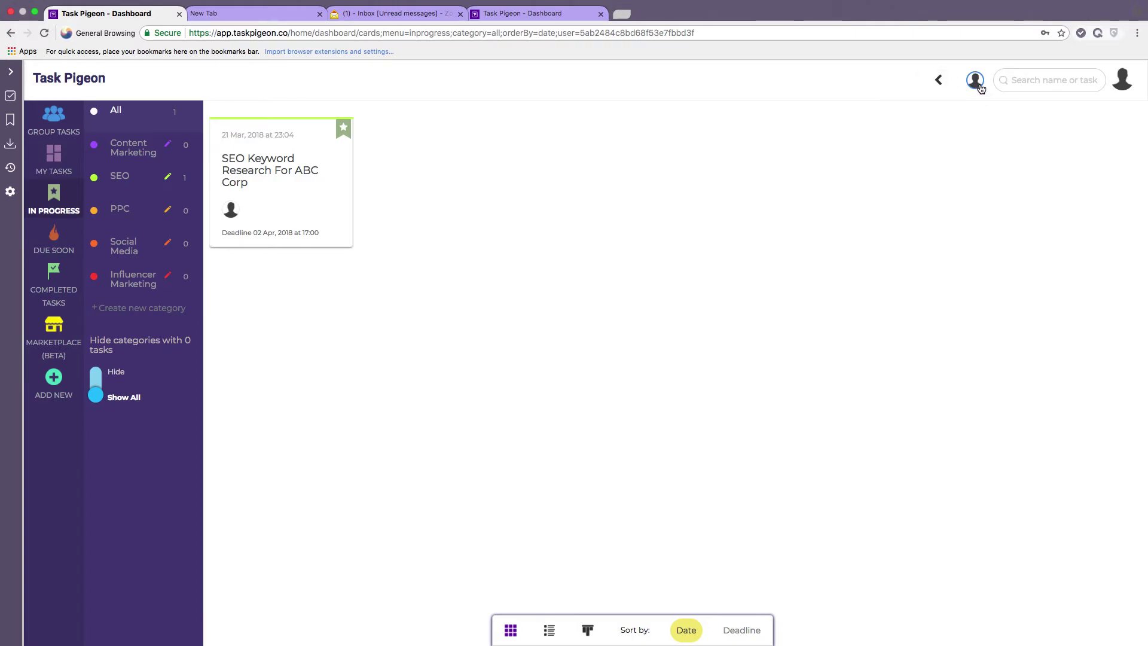
click(939, 84)
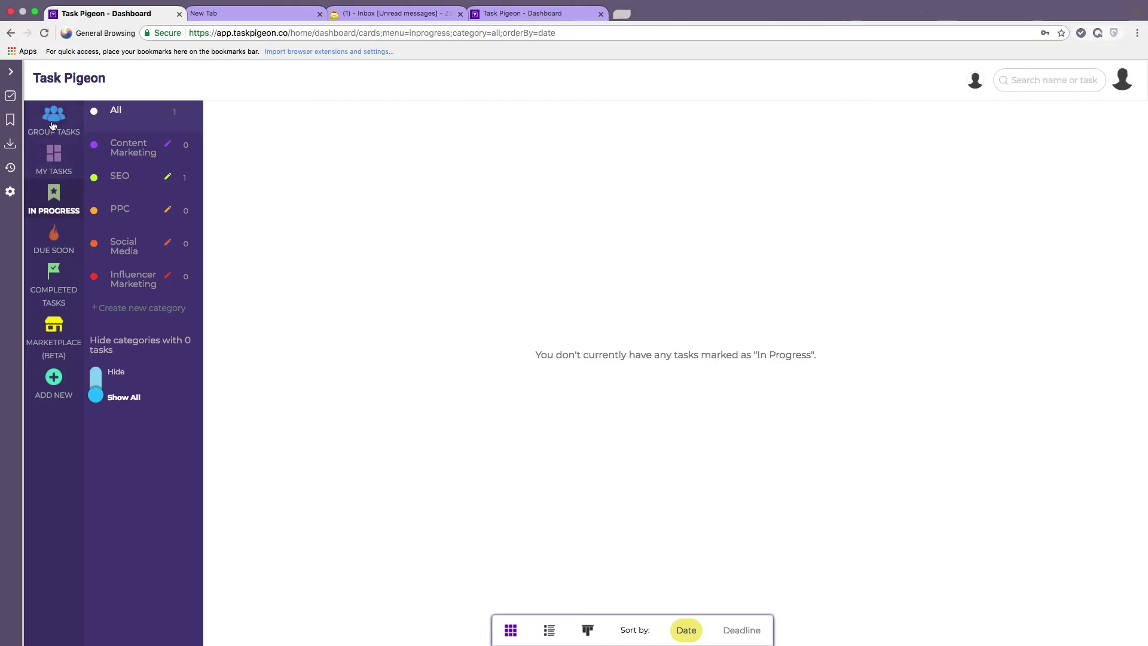
click(52, 126)
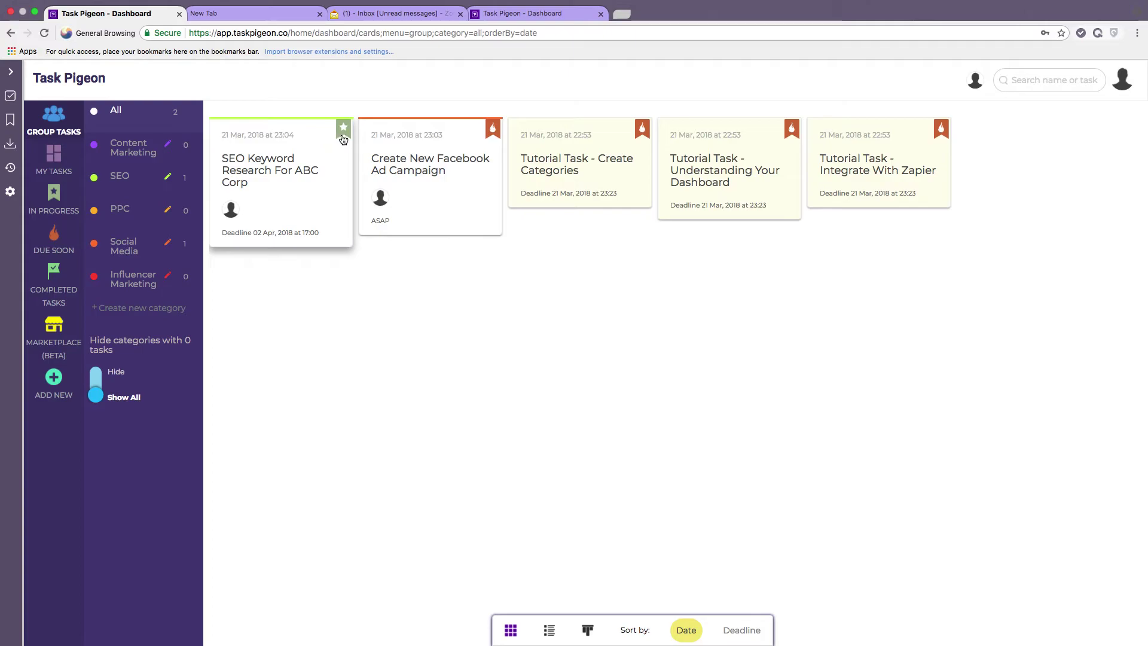
From Completed Tasks, move the ACME blog post card to SEO, then return to Group Tasks.
mouse_move(232, 215)
click(53, 242)
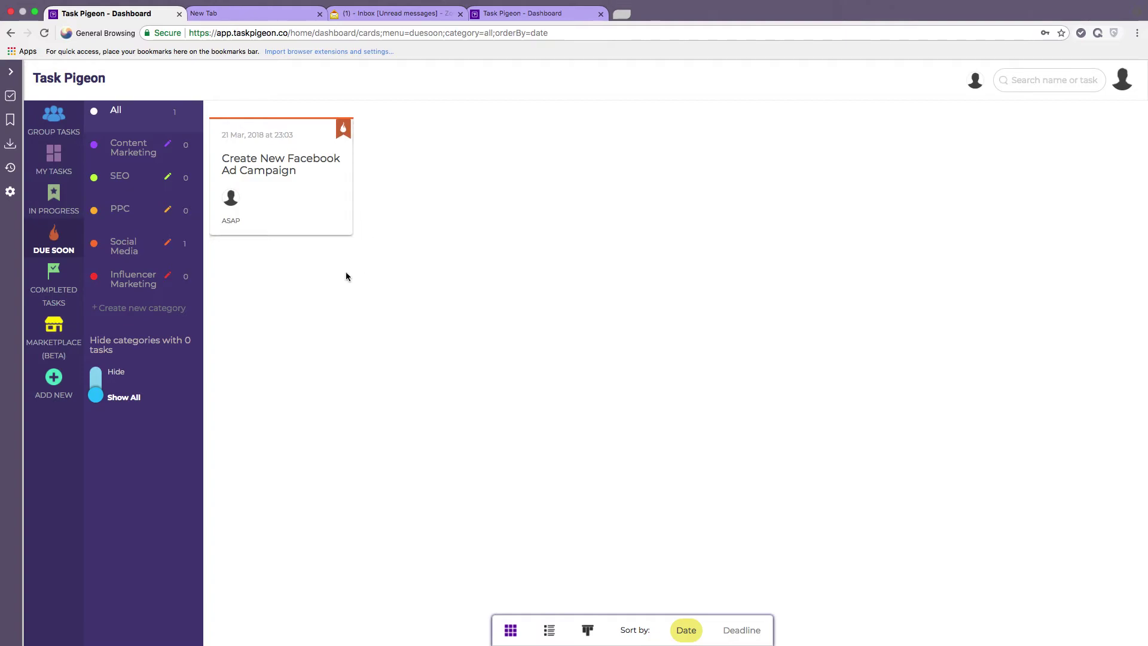
click(57, 290)
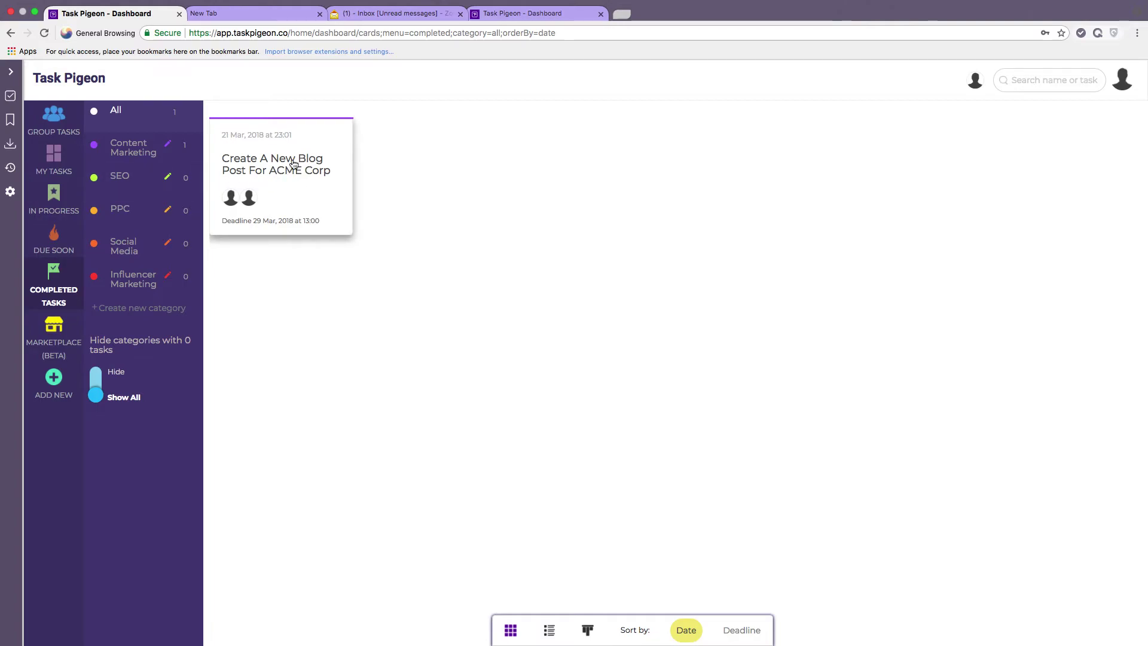
drag(293, 164, 119, 179)
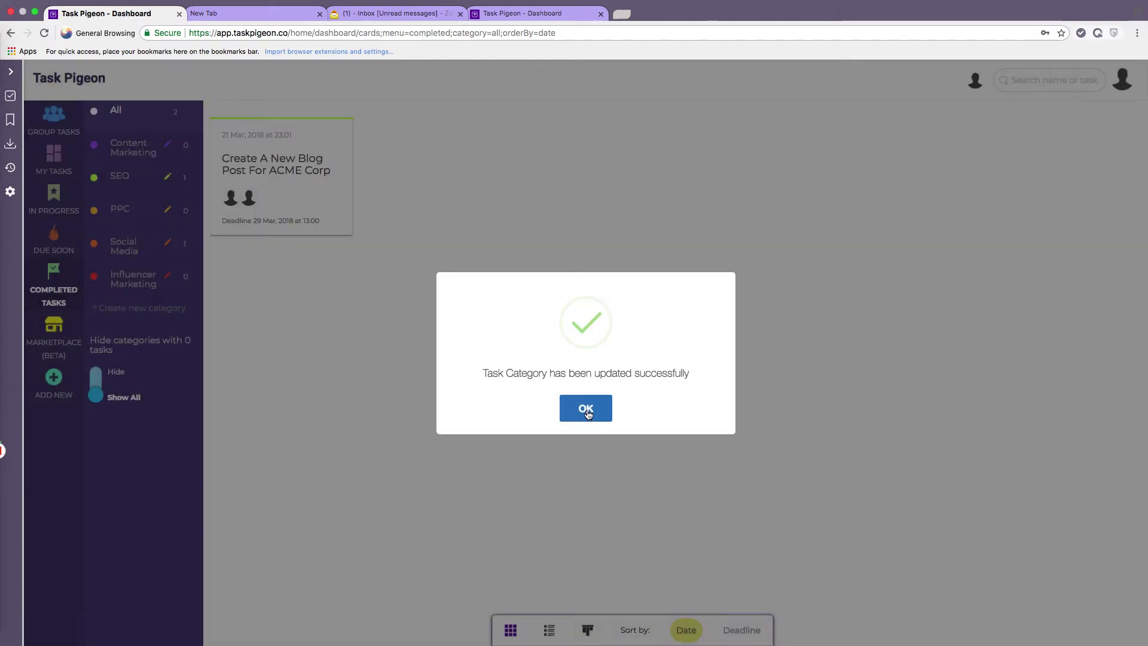
click(588, 411)
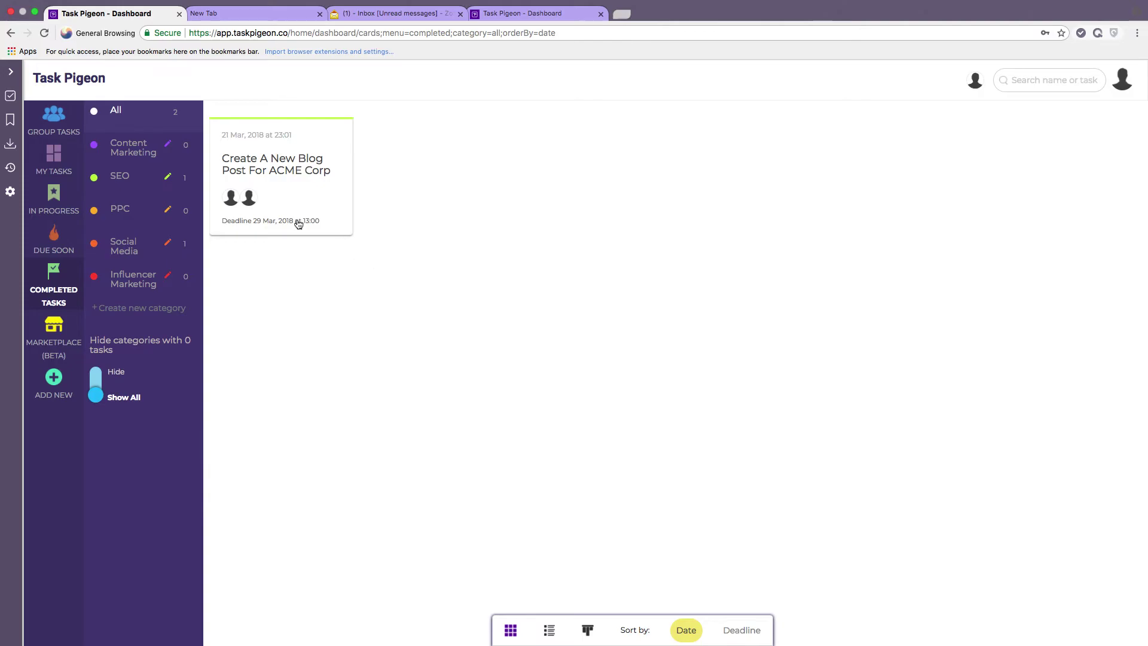
click(61, 128)
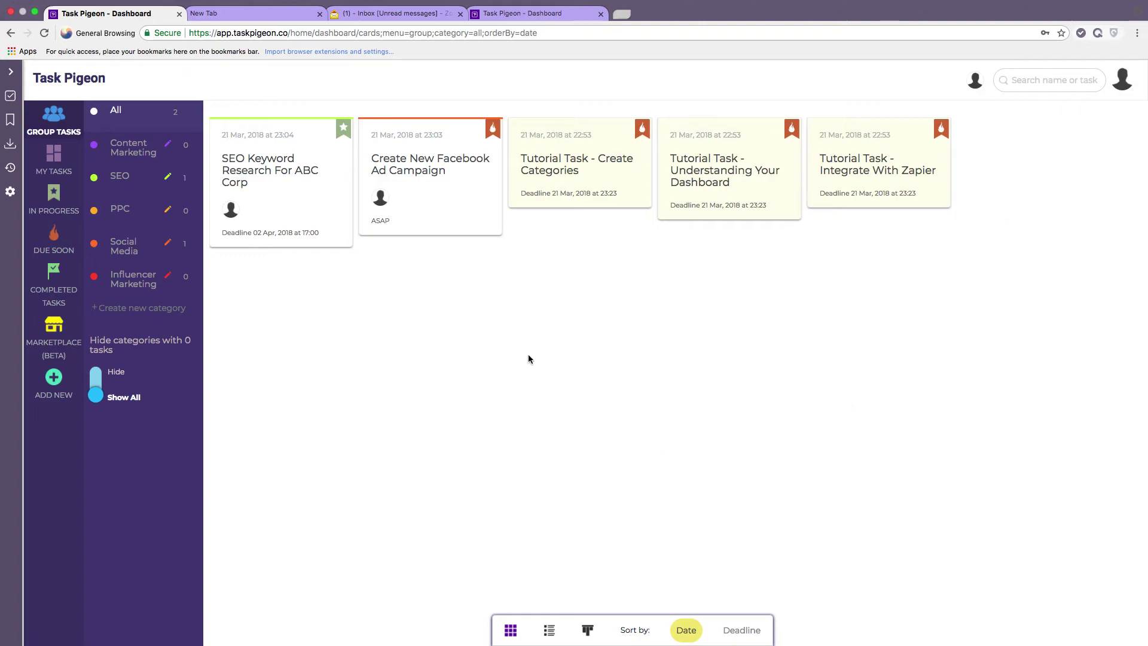
click(312, 197)
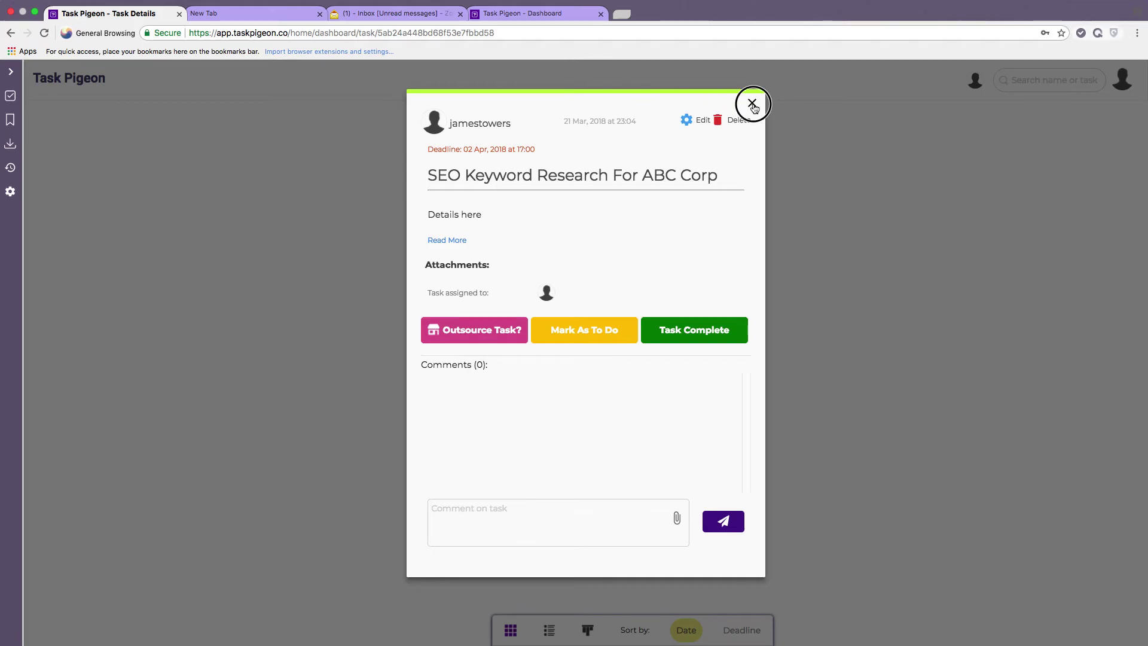
click(752, 104)
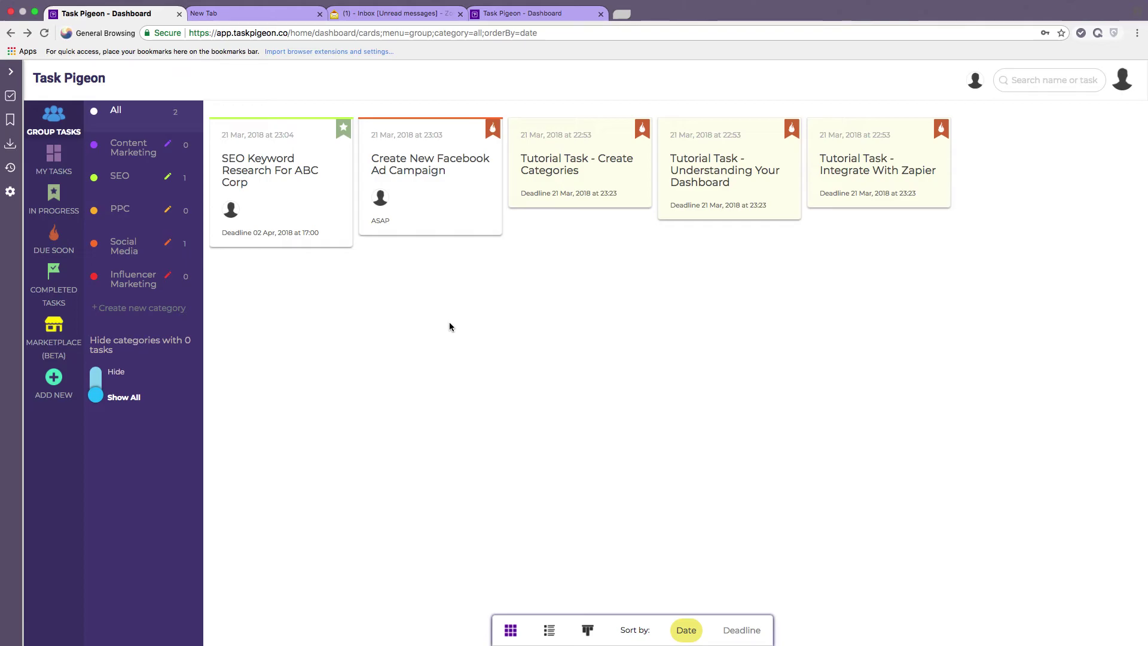
click(54, 381)
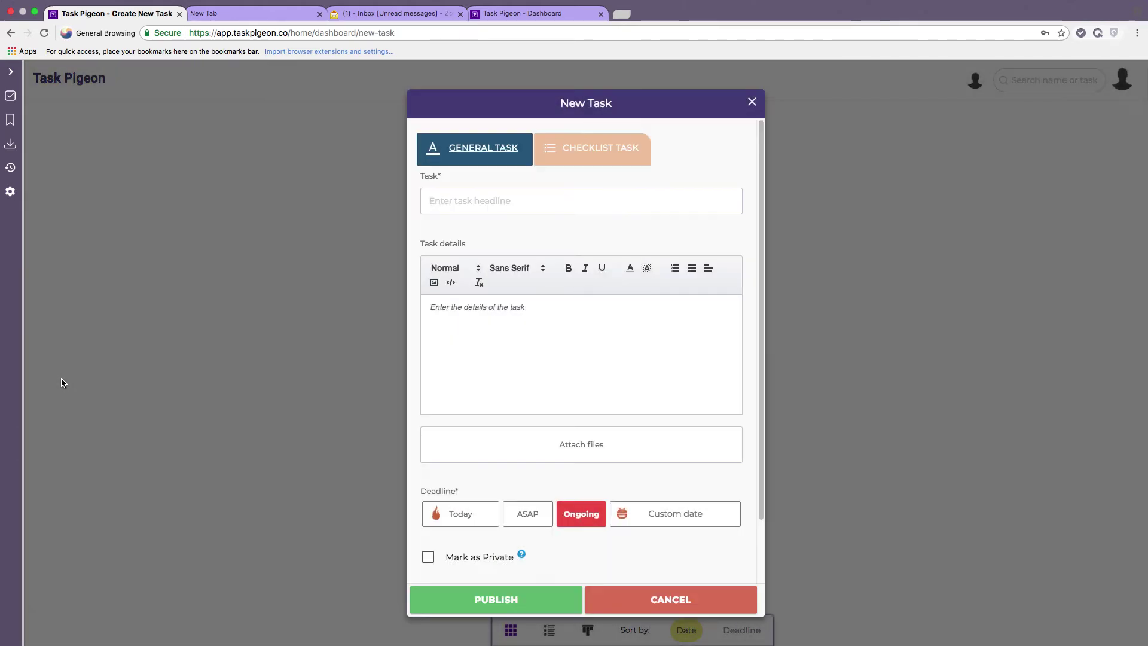
Set the new task type to Checklist Task, showing five empty checklist item fields.
click(577, 156)
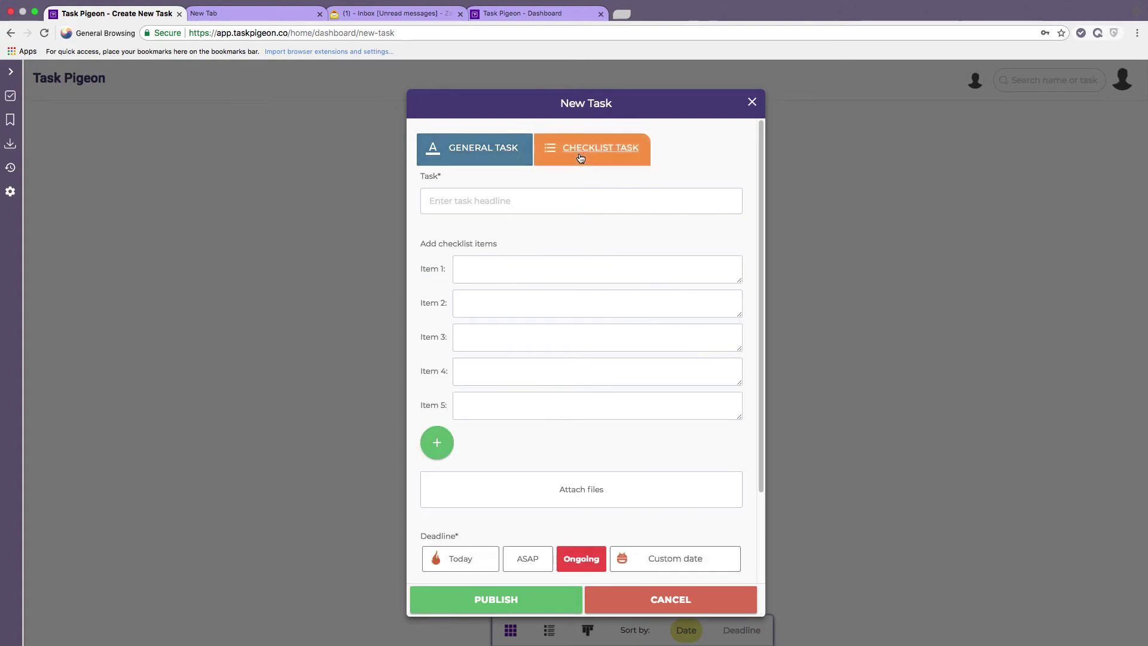
click(488, 152)
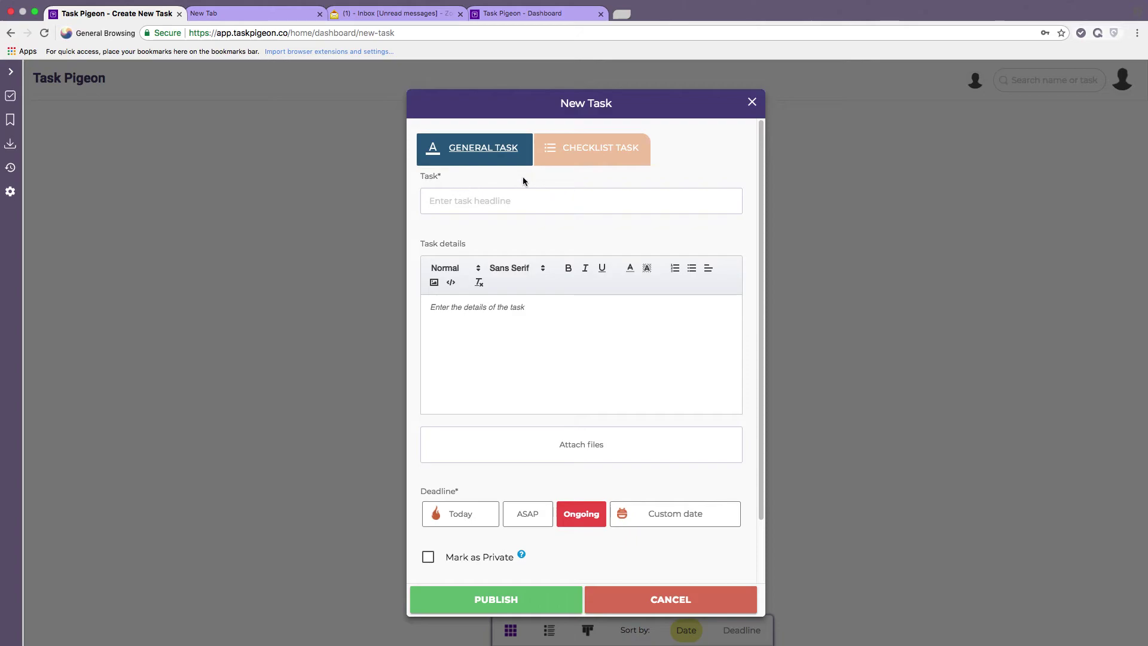
click(588, 155)
scroll(610, 187, down, 3)
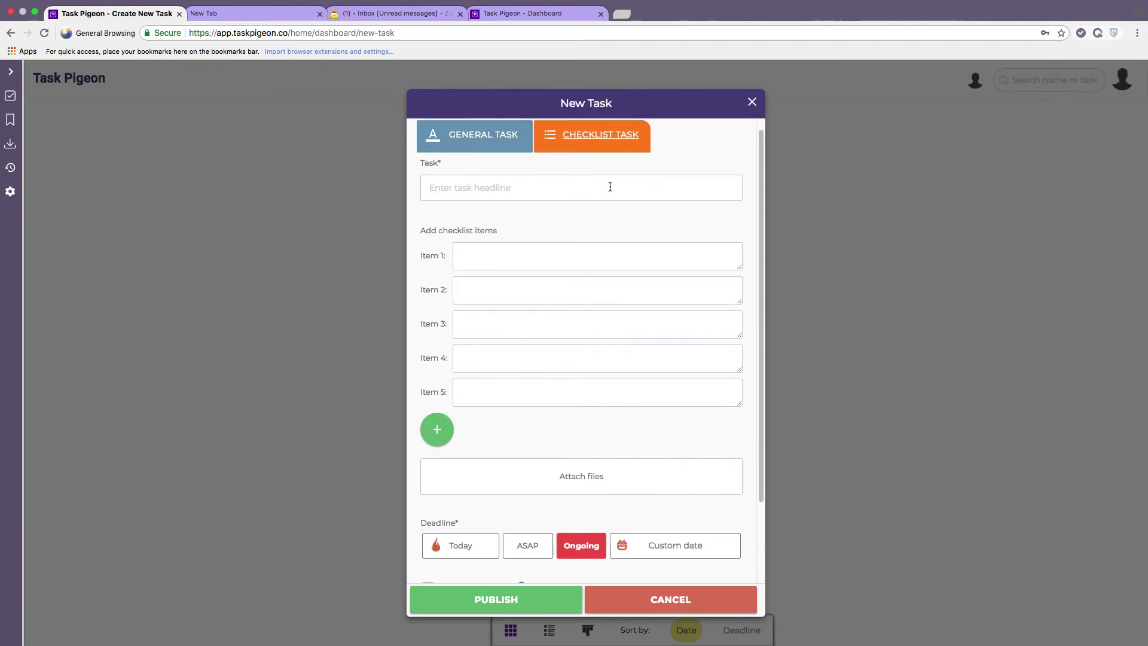
scroll(610, 186, down, 2)
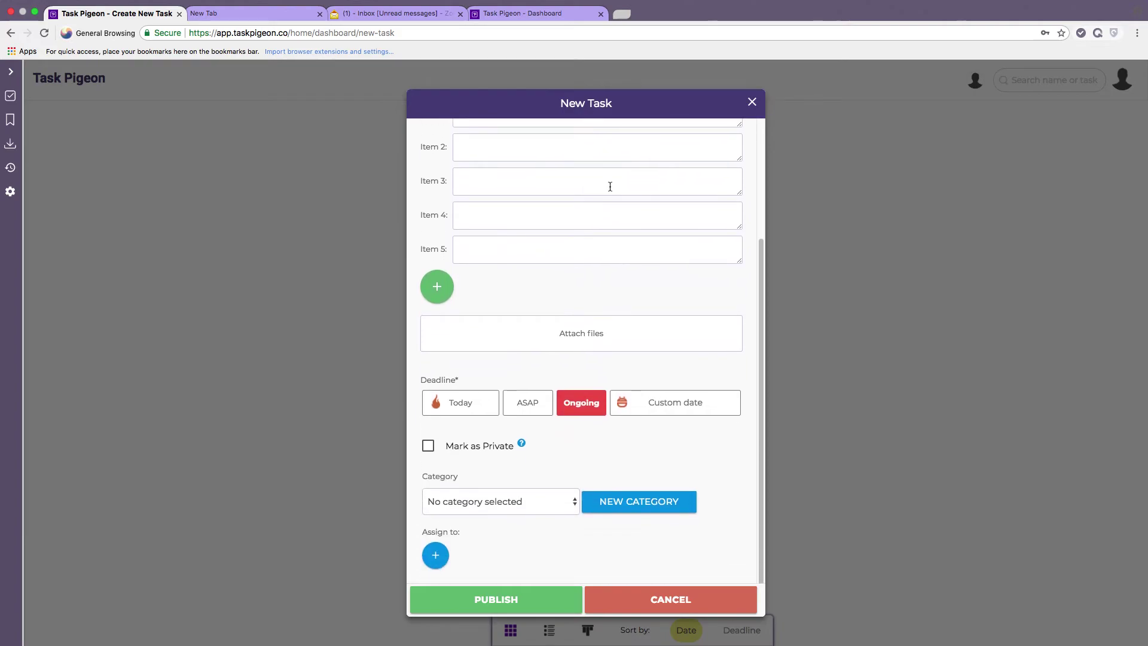
scroll(610, 187, up, 4)
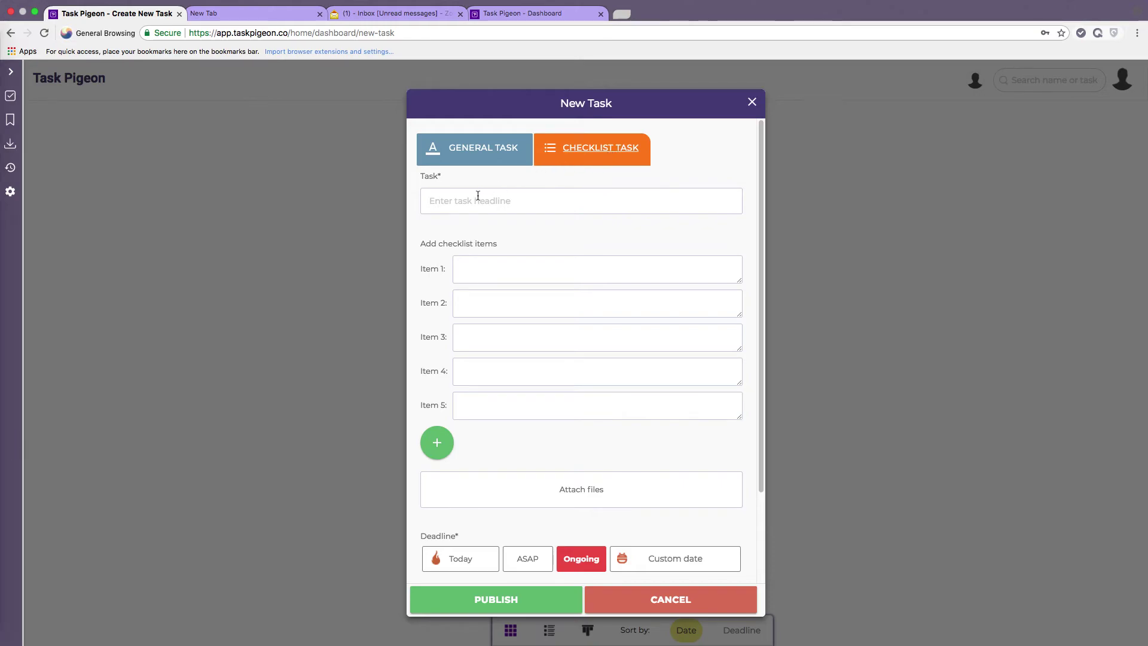
Start a General Task with the headline 'Private Tasks'.
click(483, 154)
click(466, 201)
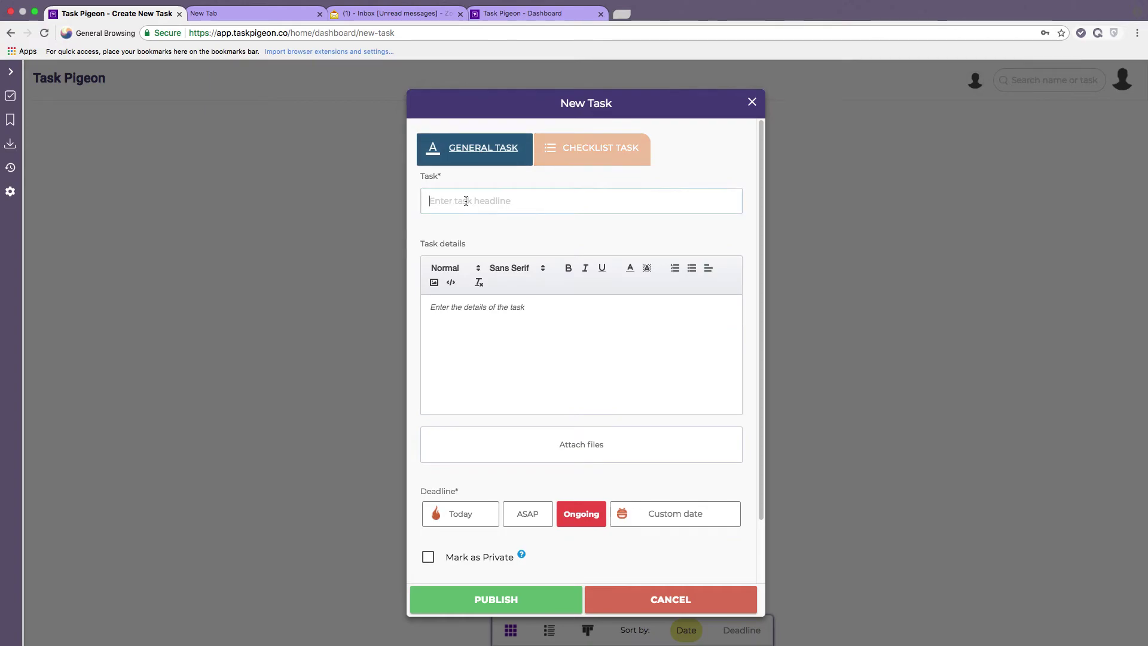
text(Private Tasks)
scroll(548, 294, down, 3)
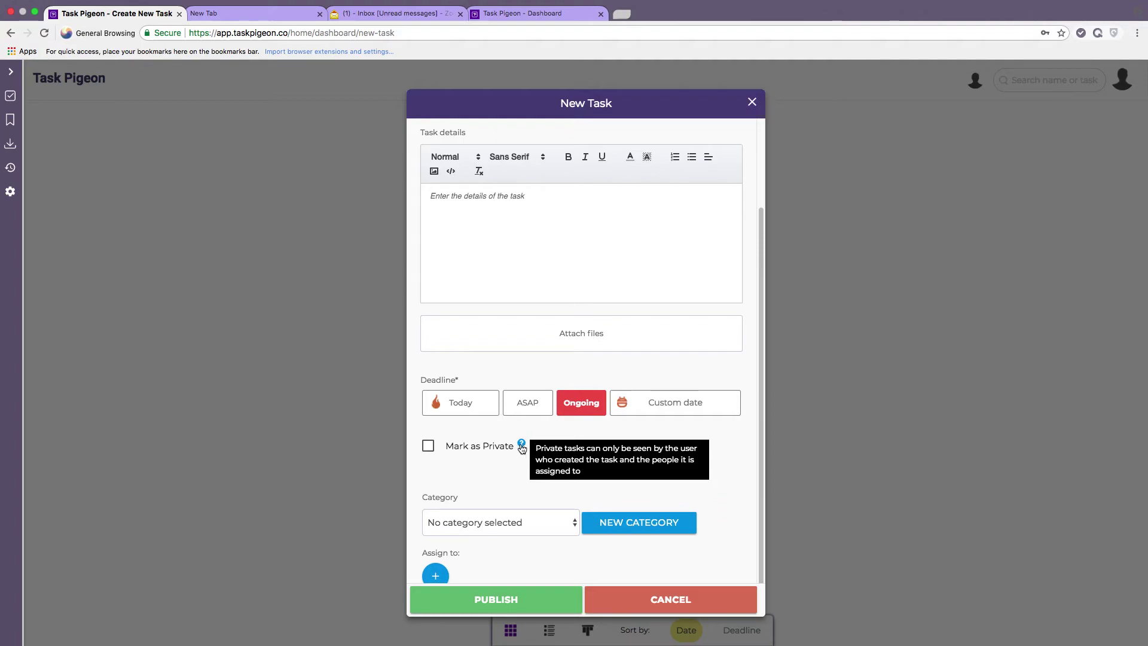
Mark the task private, file it under SEO, assign the first user and publish.
click(522, 447)
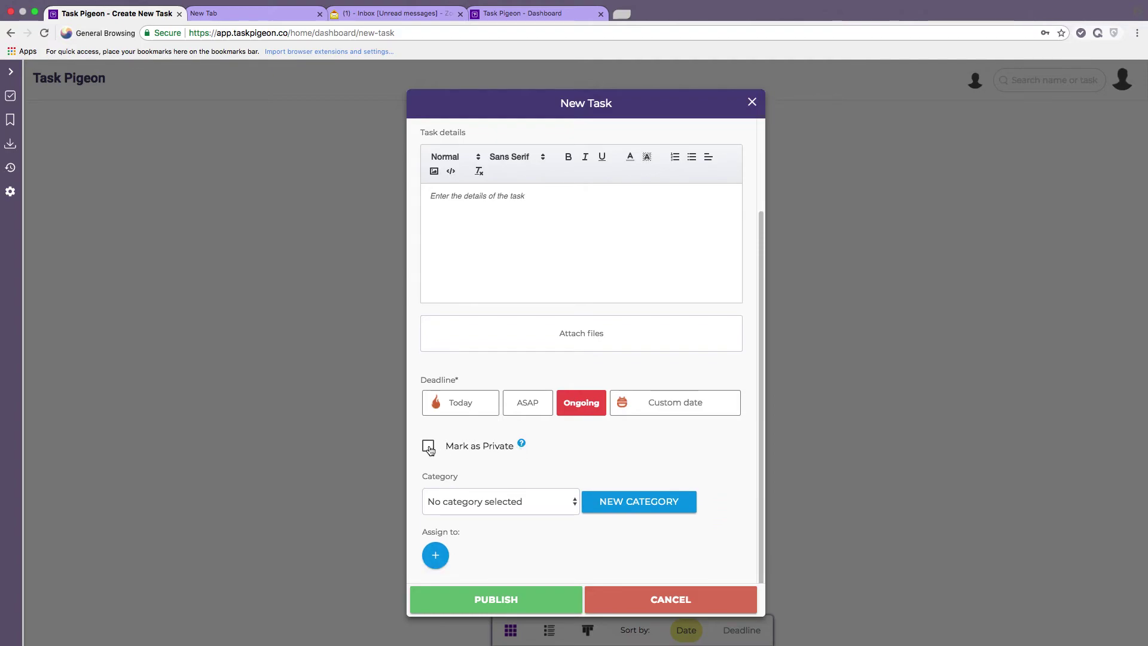
click(430, 449)
click(493, 503)
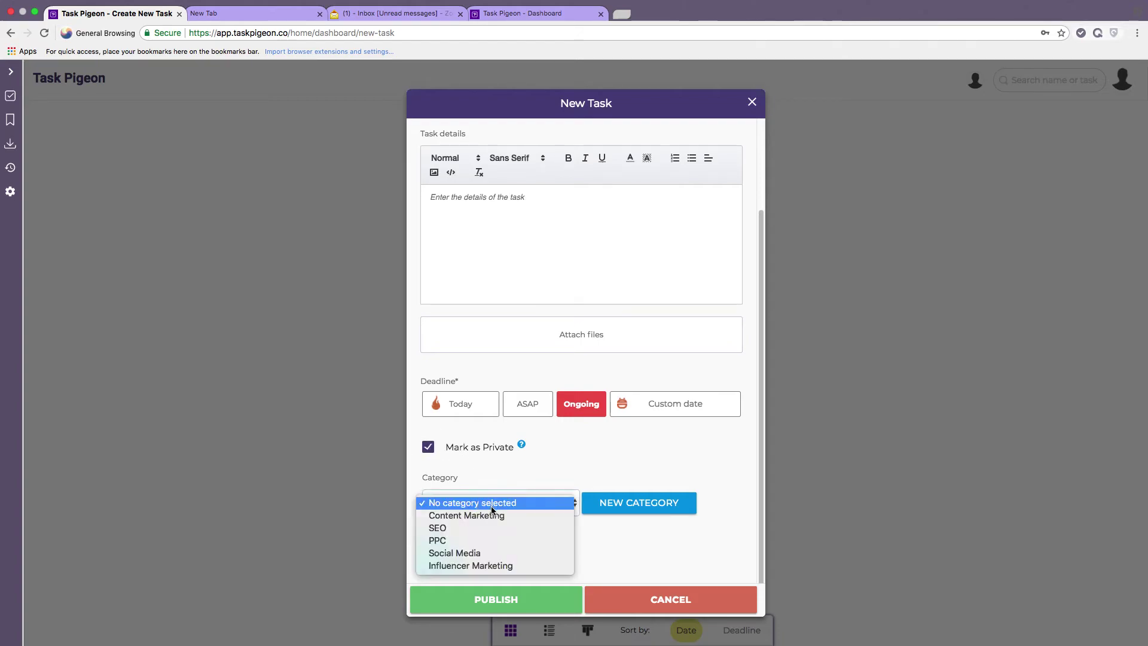
click(446, 528)
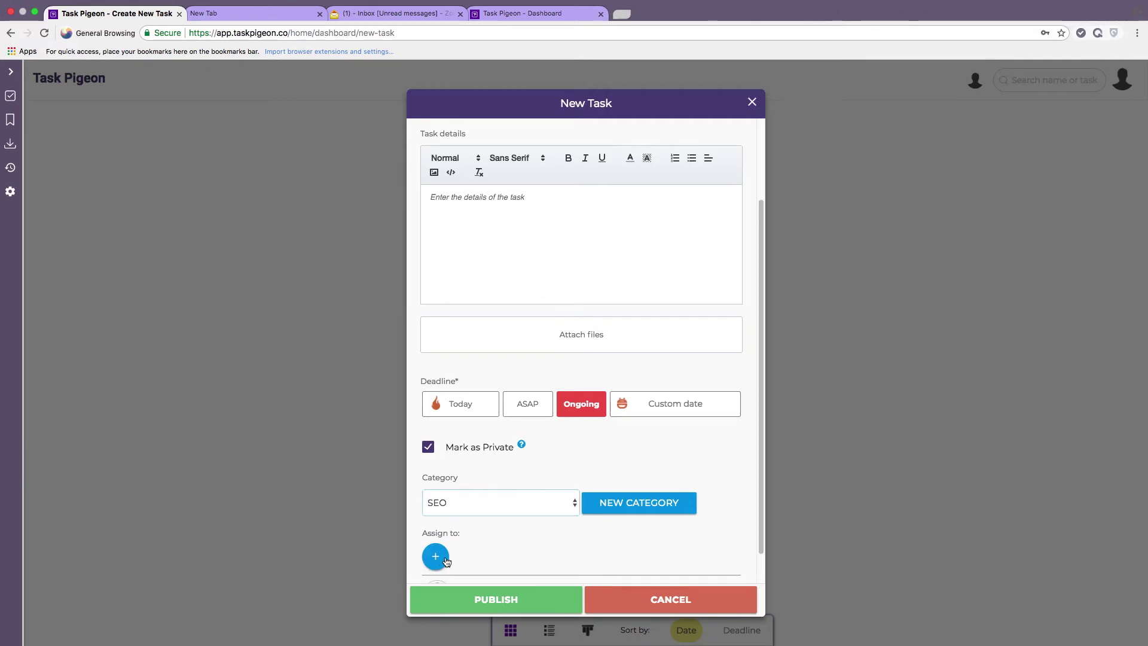
click(443, 562)
click(450, 515)
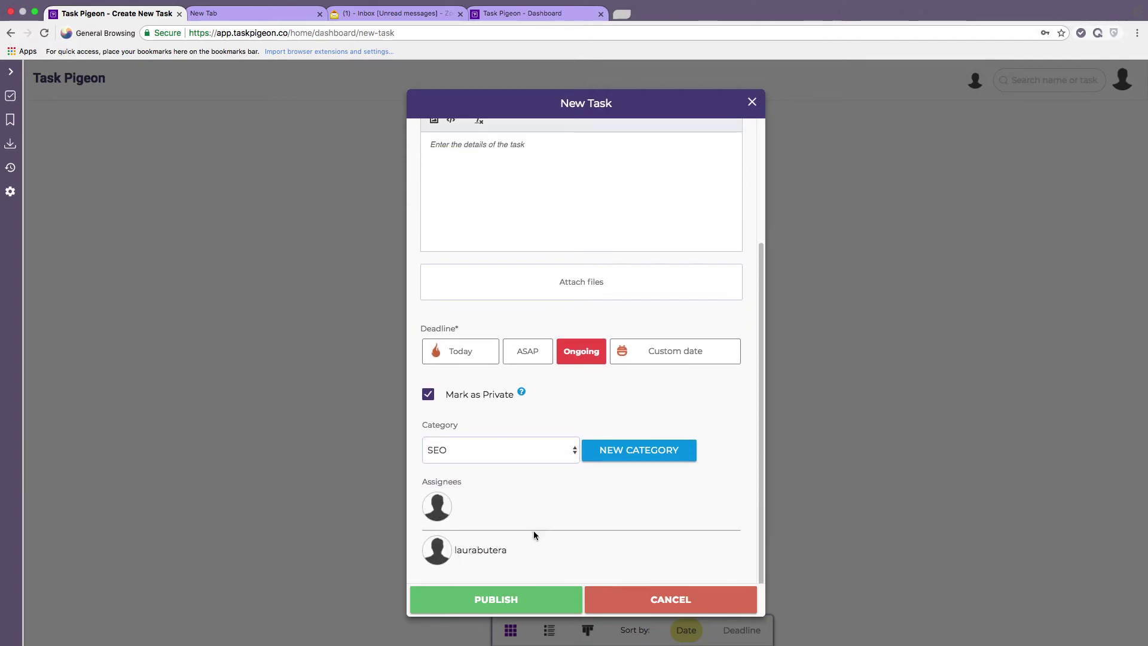
click(490, 601)
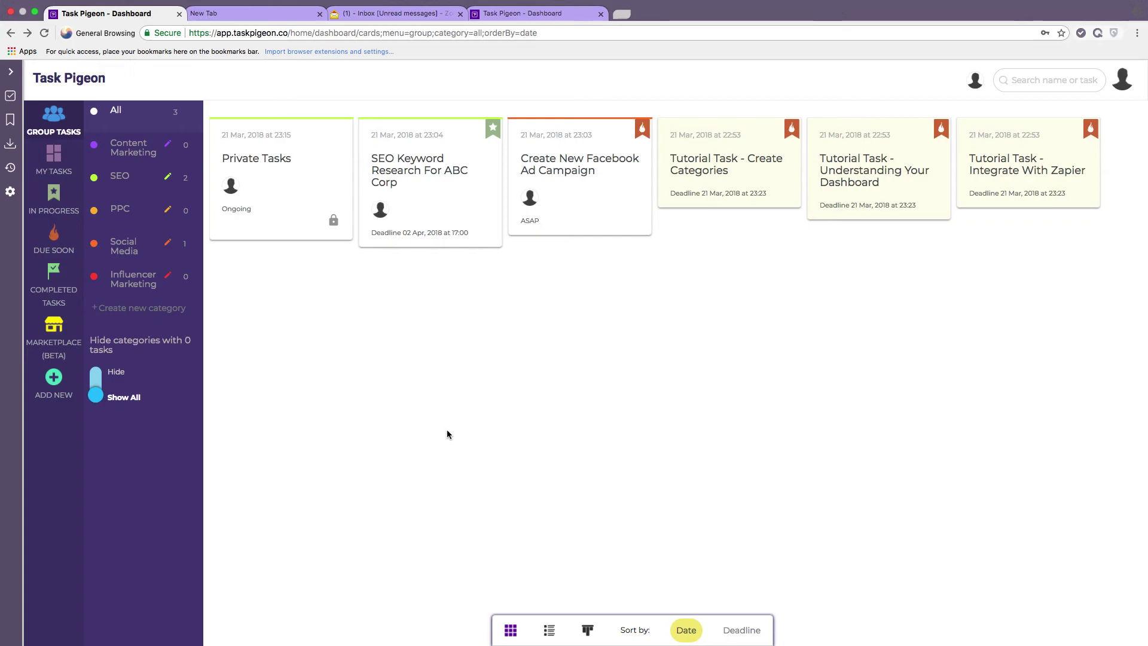
Browse the Marketplace (Beta) homepage, its outsourcing categories list and featured writing tasks with prices.
click(54, 333)
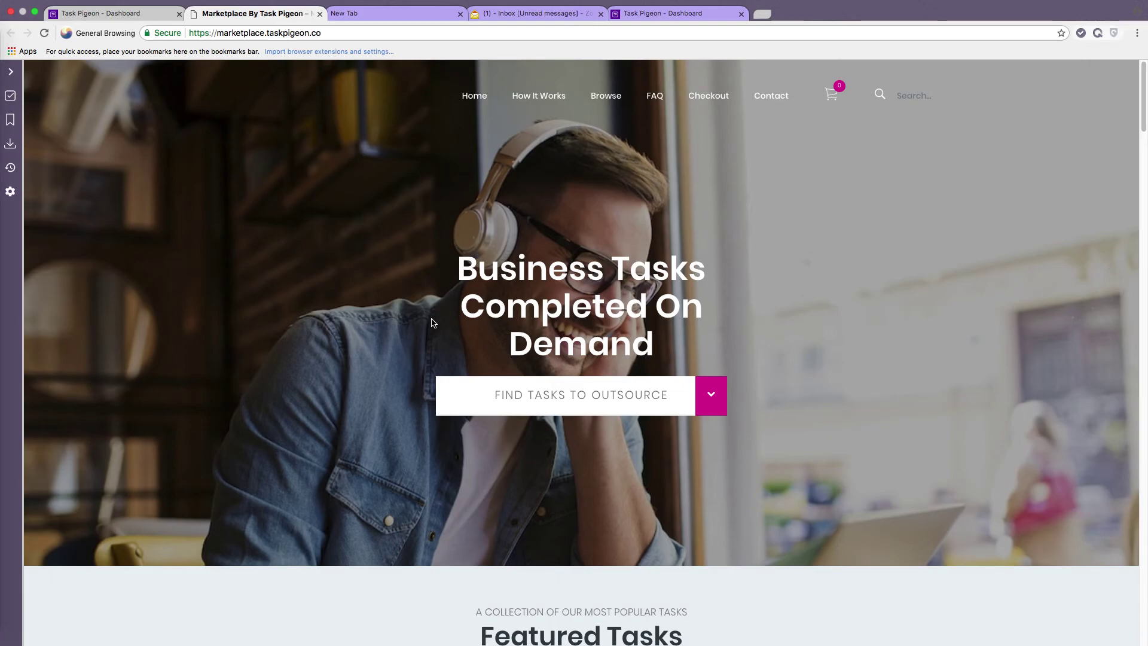
scroll(369, 308, down, 3)
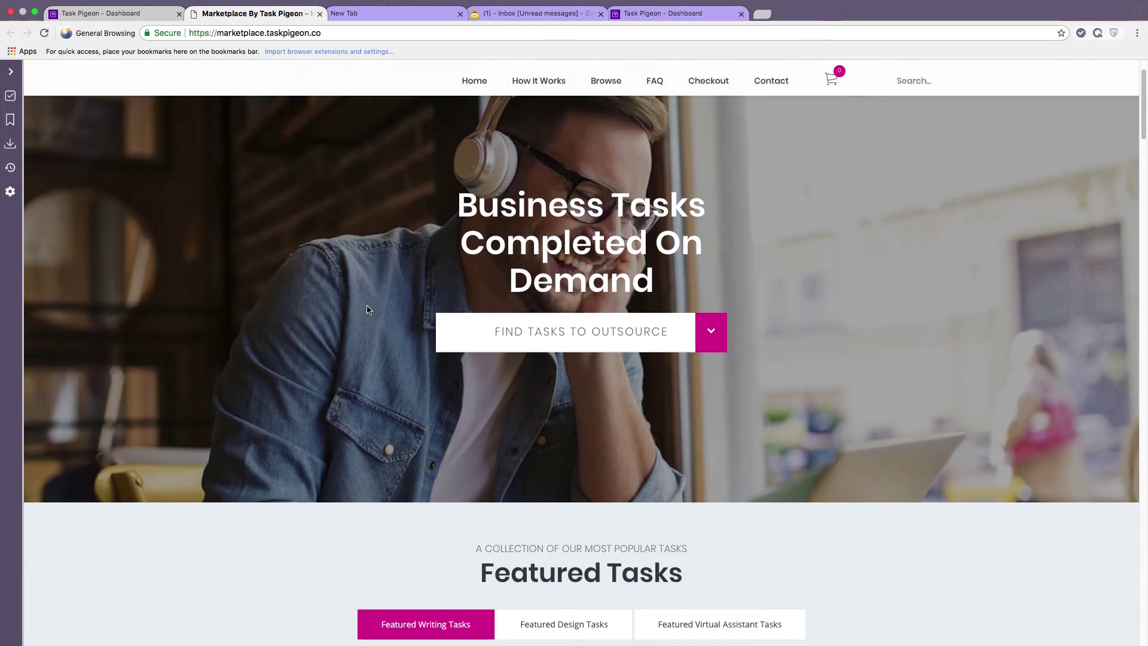
scroll(366, 311, down, 1)
scroll(362, 317, down, 3)
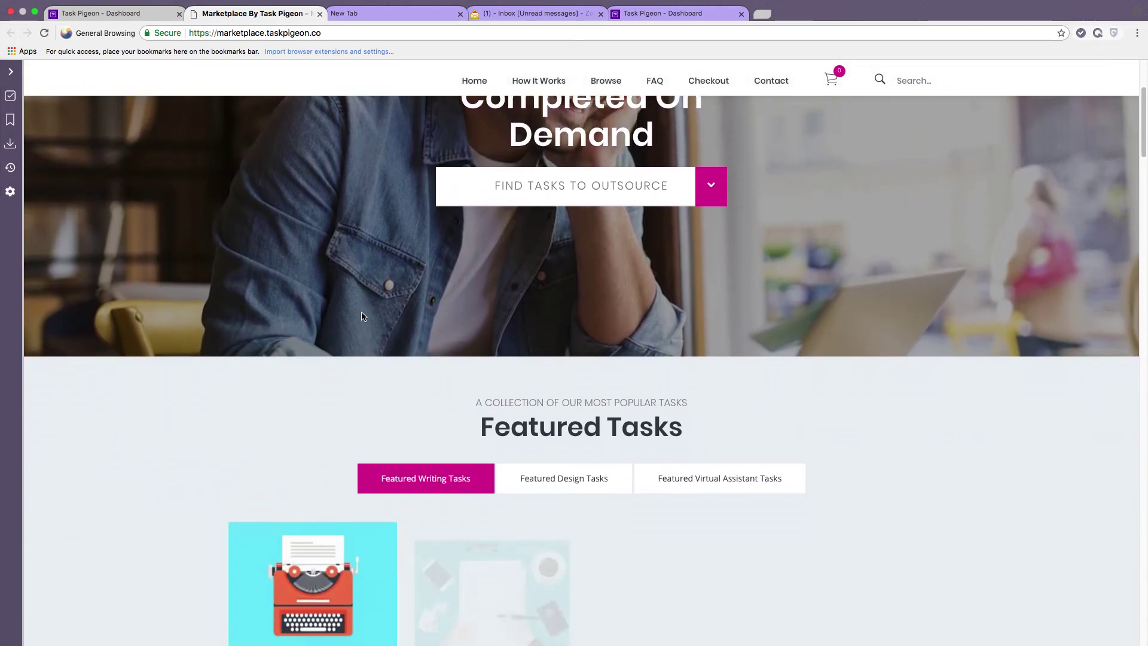
scroll(362, 309, up, 3)
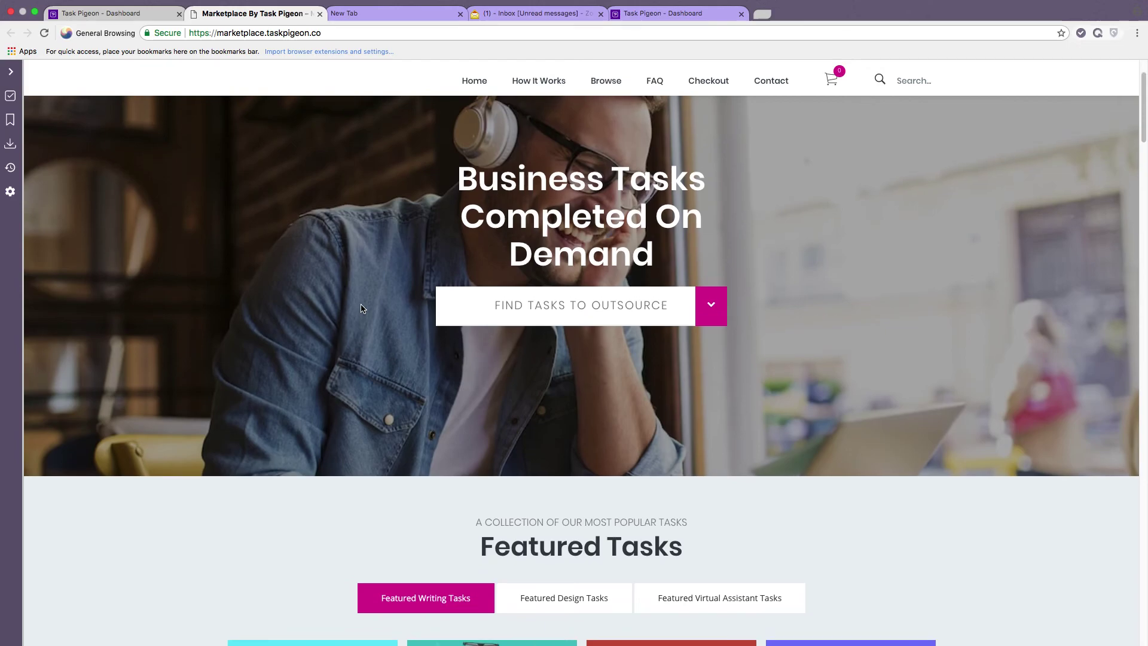
scroll(347, 319, down, 2)
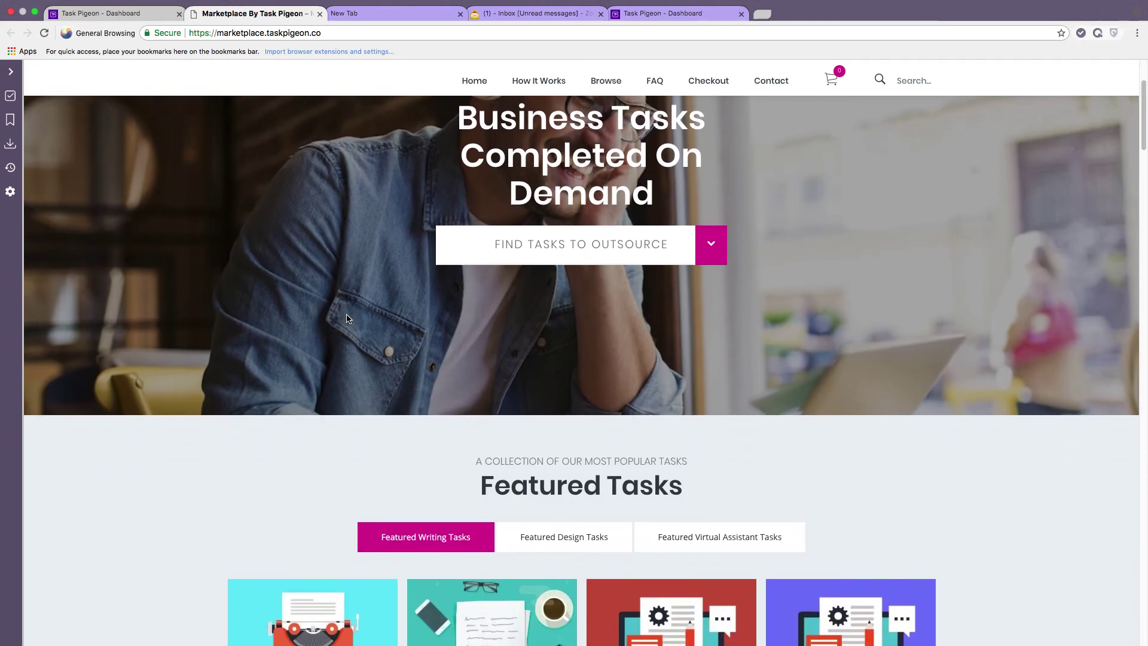
scroll(347, 319, down, 2)
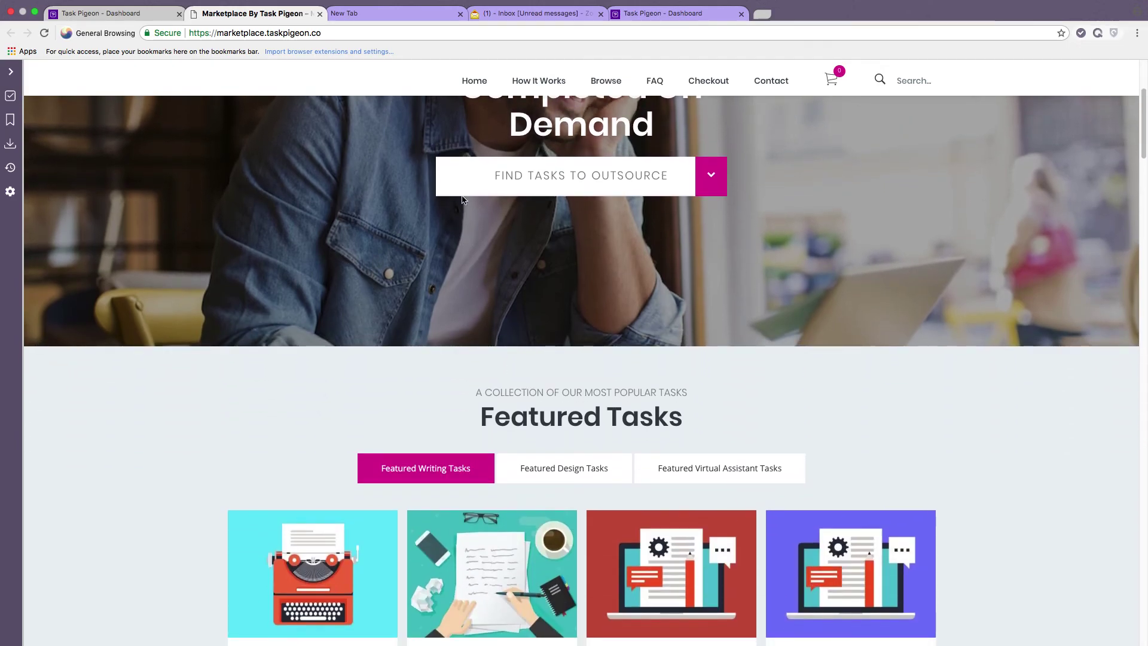
click(674, 179)
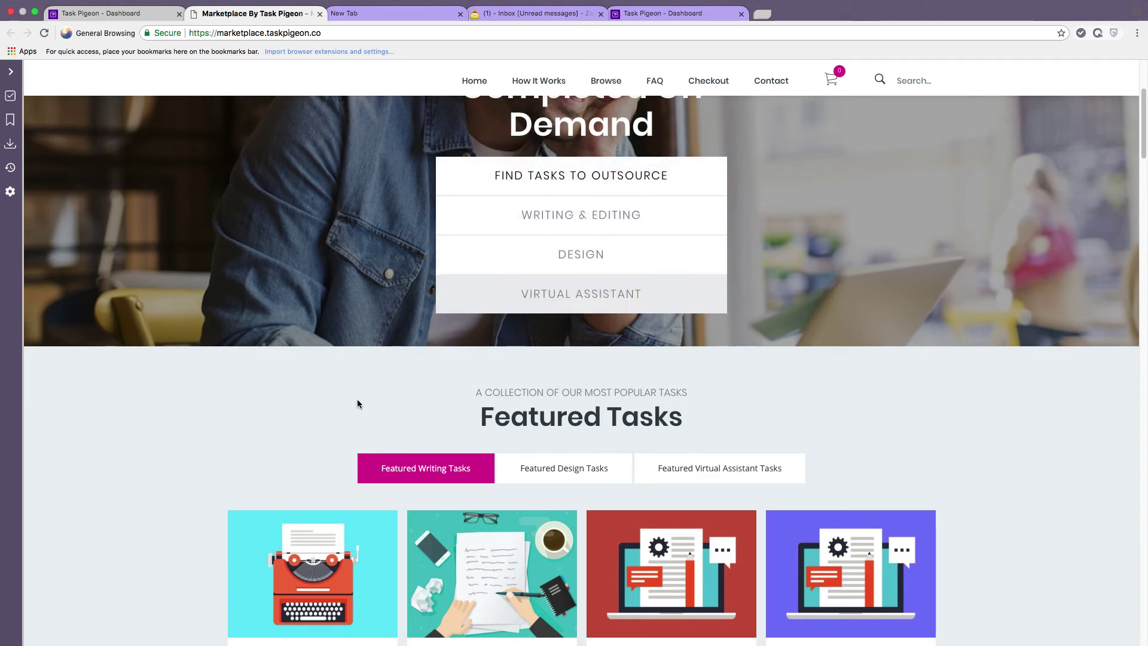
scroll(347, 385, down, 5)
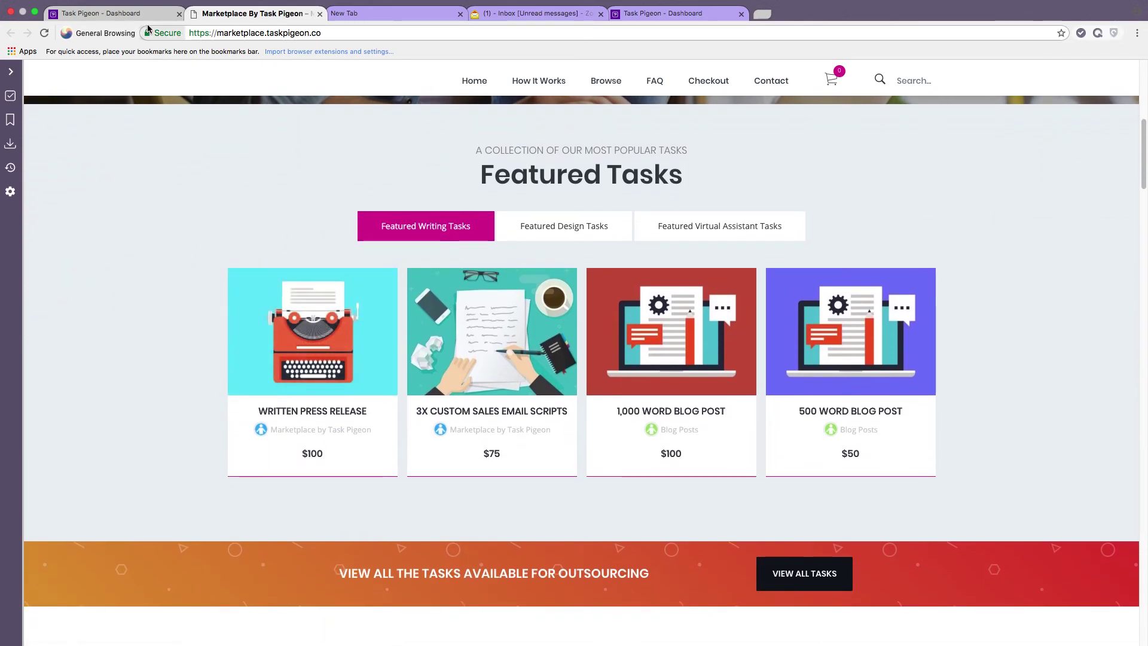
Check the SEO Keyword Research task on the dashboard, then return to the marketplace's featured writing tasks.
click(115, 13)
click(420, 186)
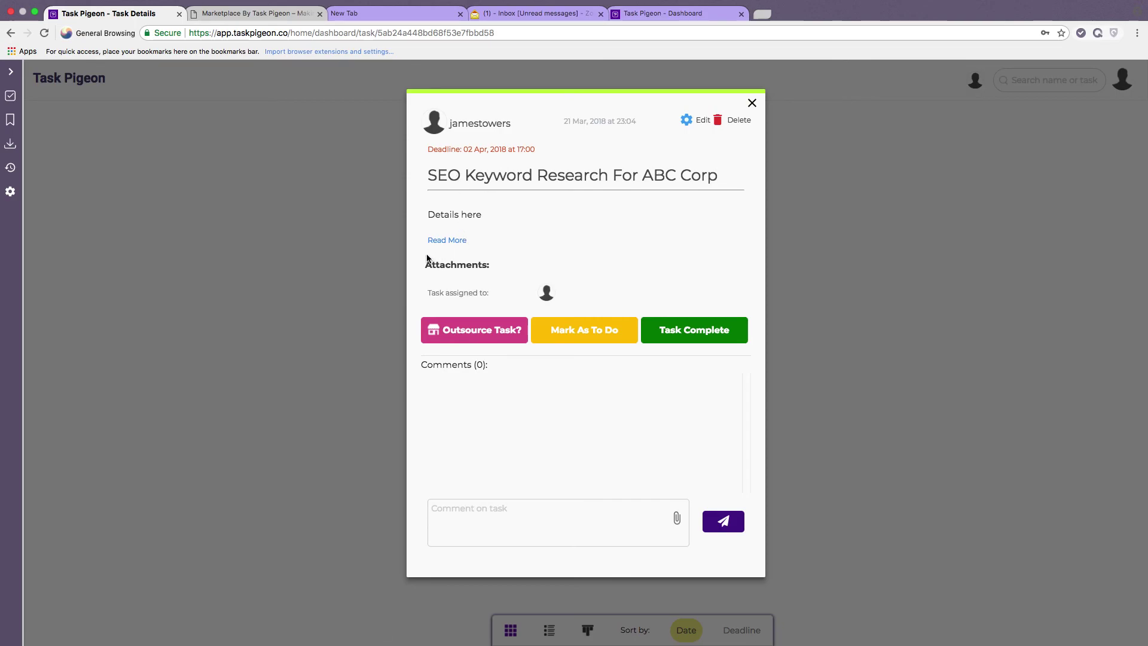
click(275, 18)
scroll(353, 227, down, 2)
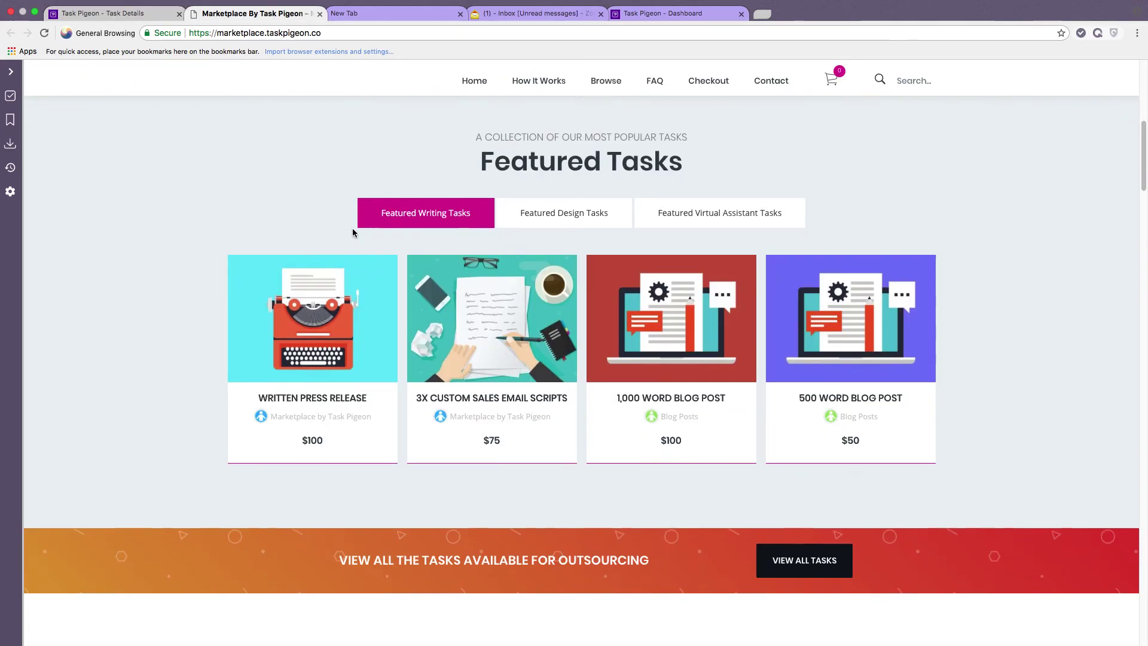
mouse_move(861, 330)
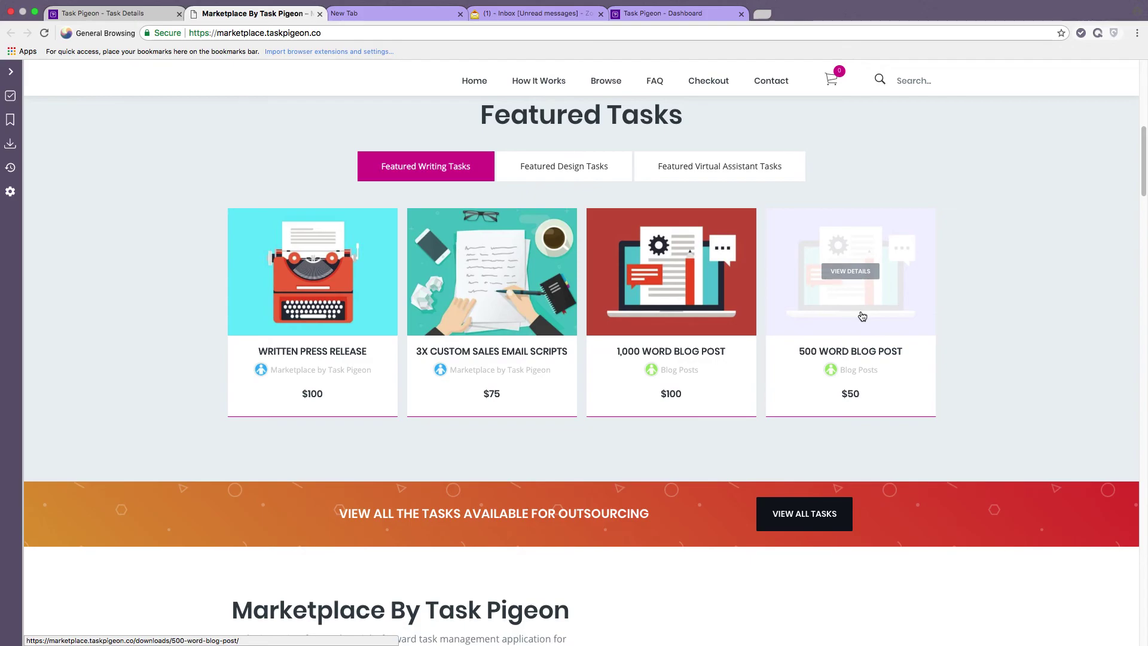
click(849, 308)
scroll(578, 330, down, 5)
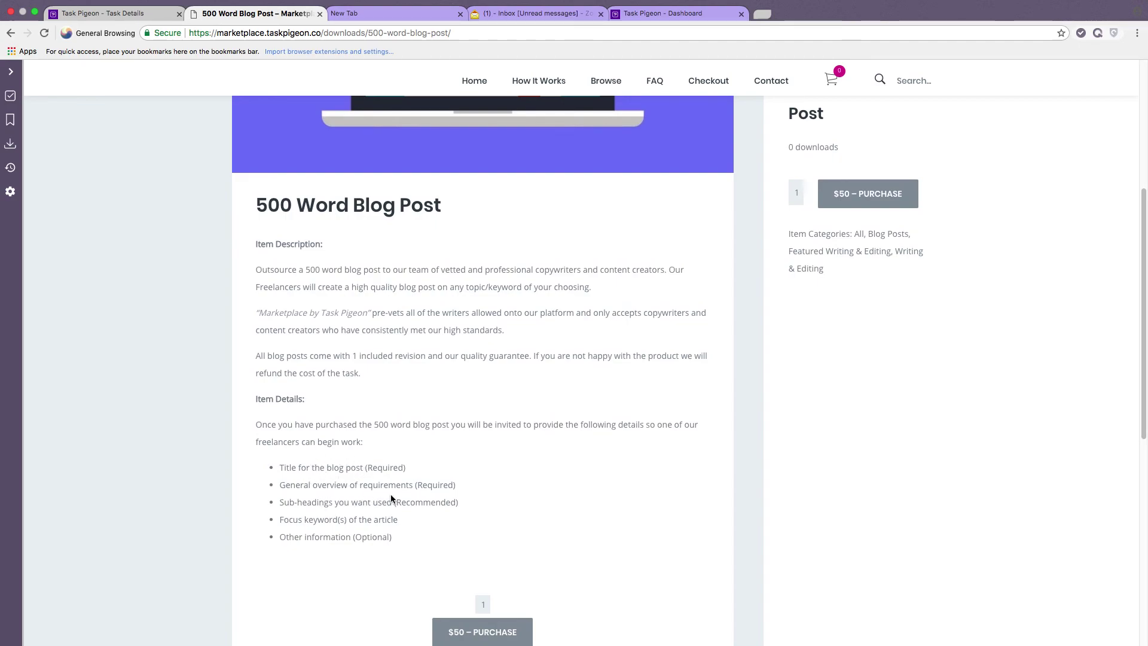
scroll(520, 562, down, 1)
scroll(595, 471, up, 6)
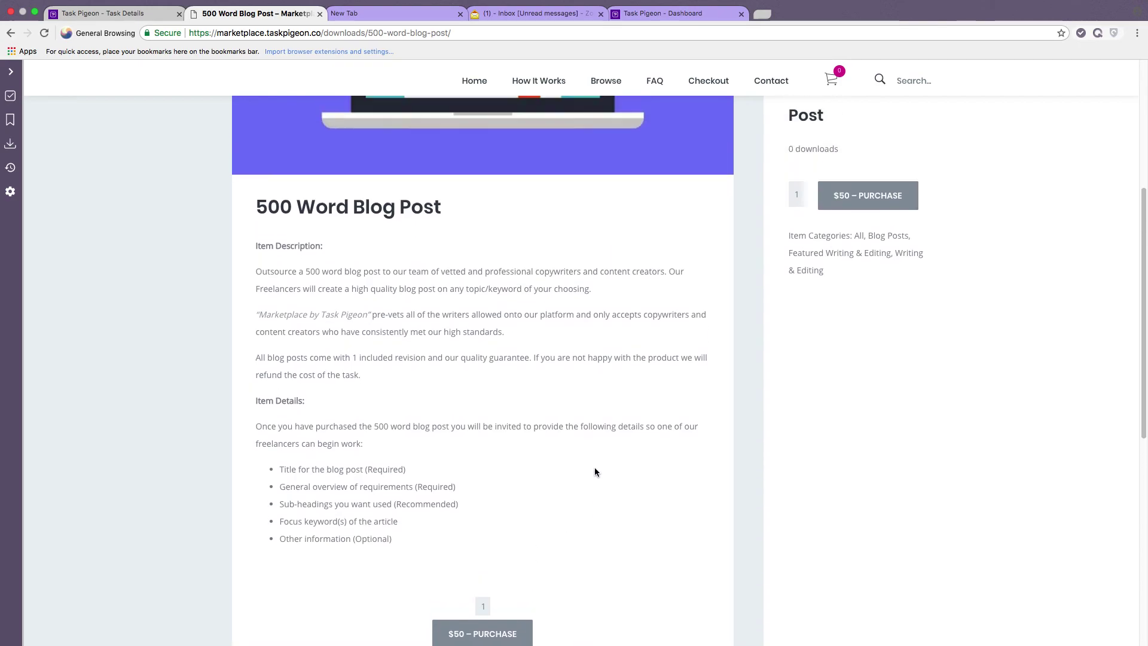
scroll(595, 472, up, 1)
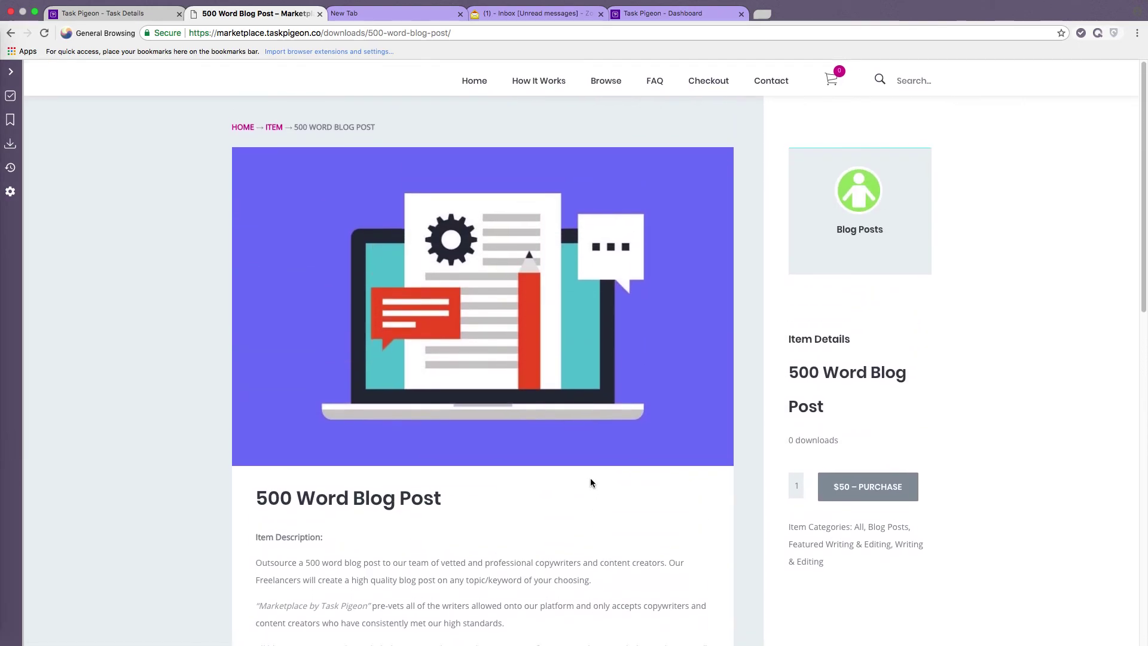
click(479, 86)
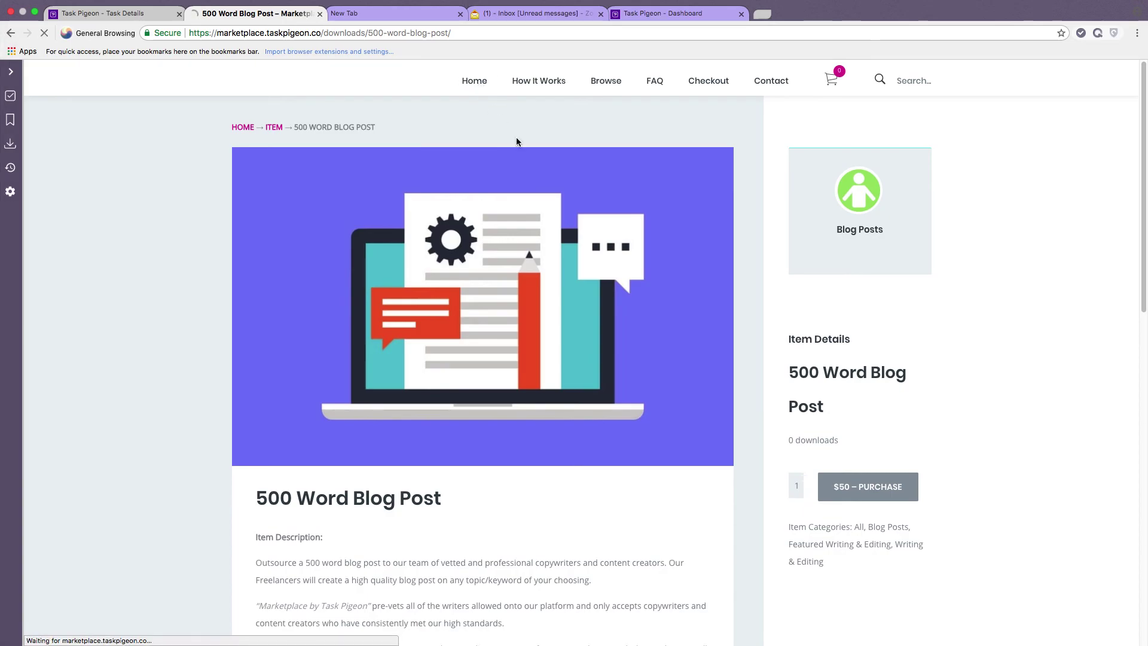
Switch Featured Tasks to virtual assistant tasks, listing 1 hour at $12 up to 10 hours at $110.
scroll(561, 299, down, 7)
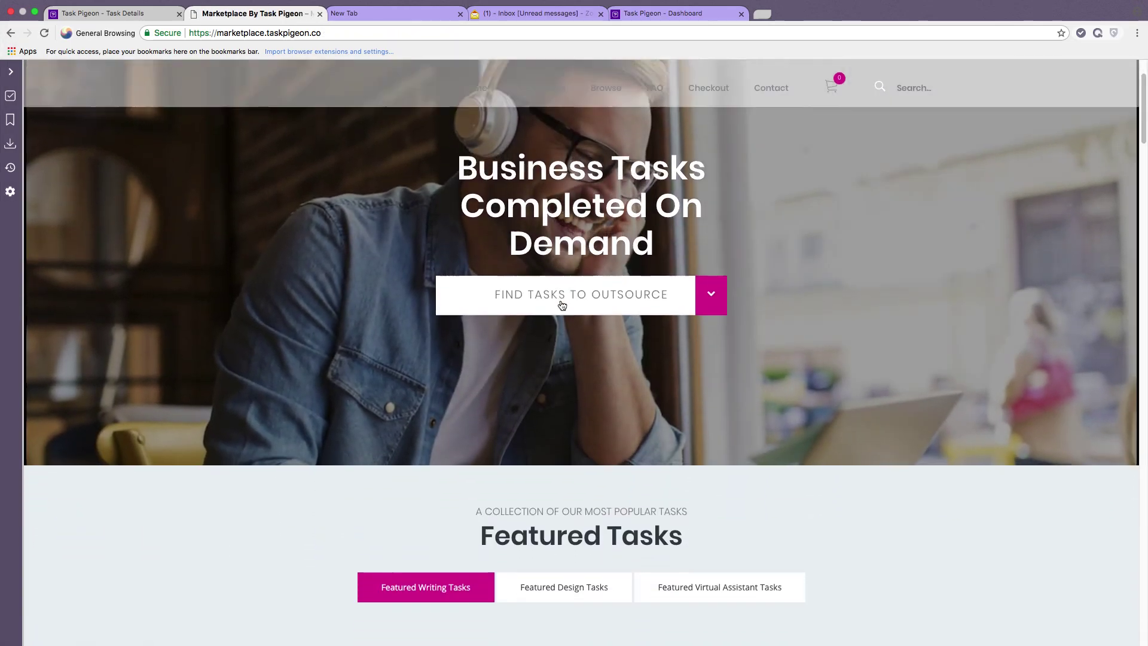
scroll(617, 326, down, 3)
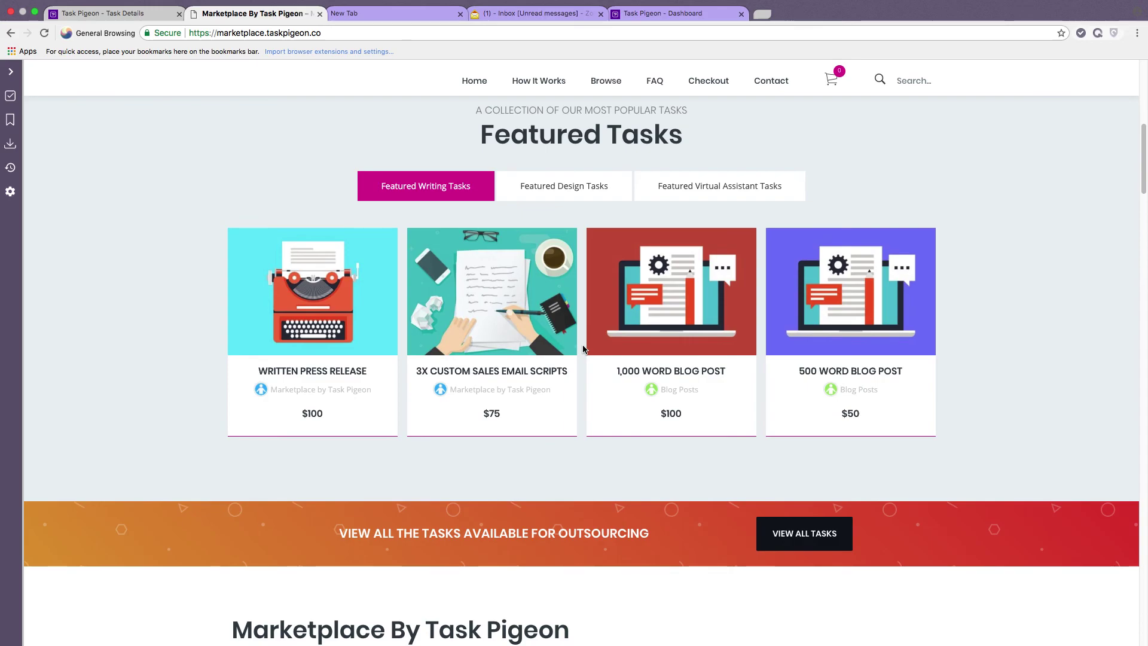
click(682, 185)
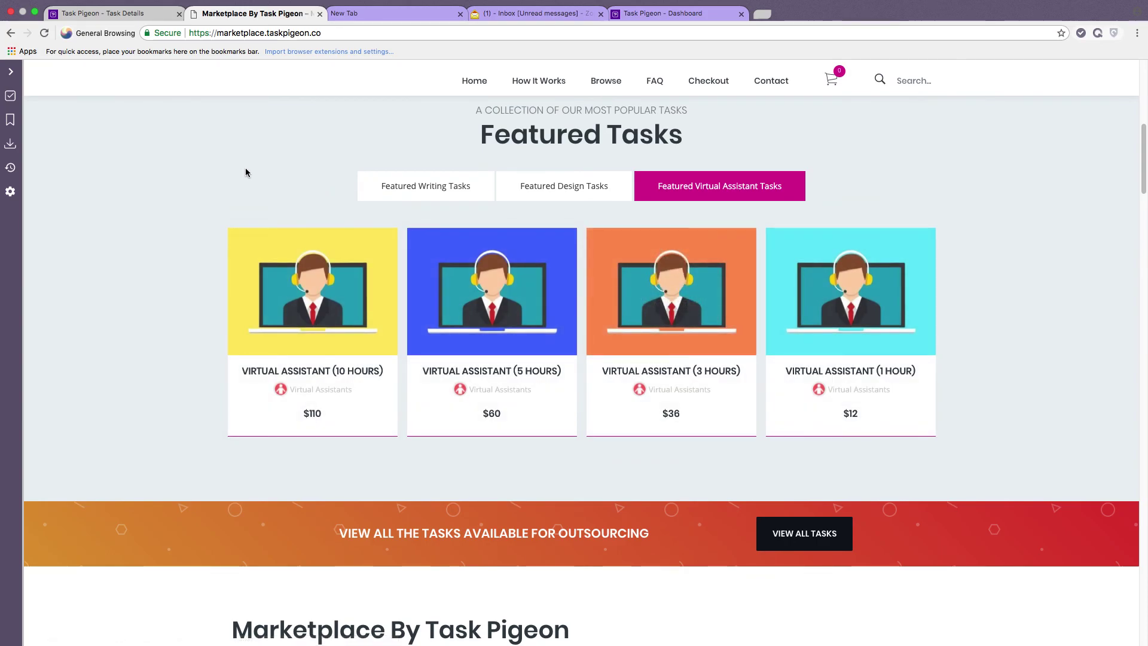
scroll(244, 172, down, 1)
scroll(245, 172, down, 1)
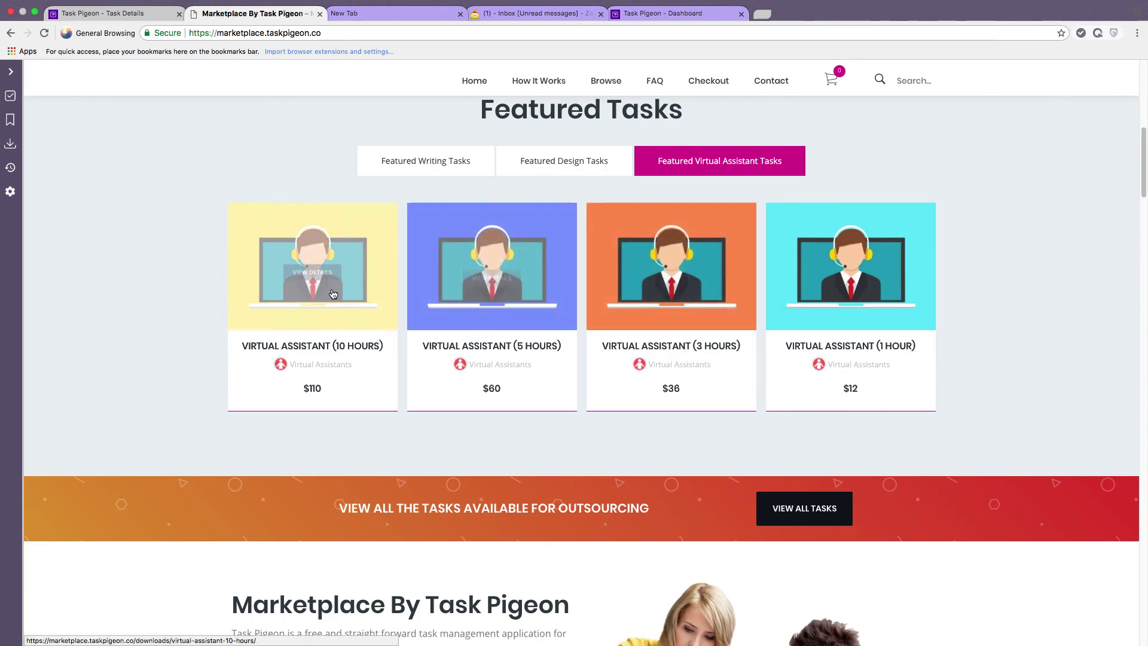
scroll(180, 250, down, 5)
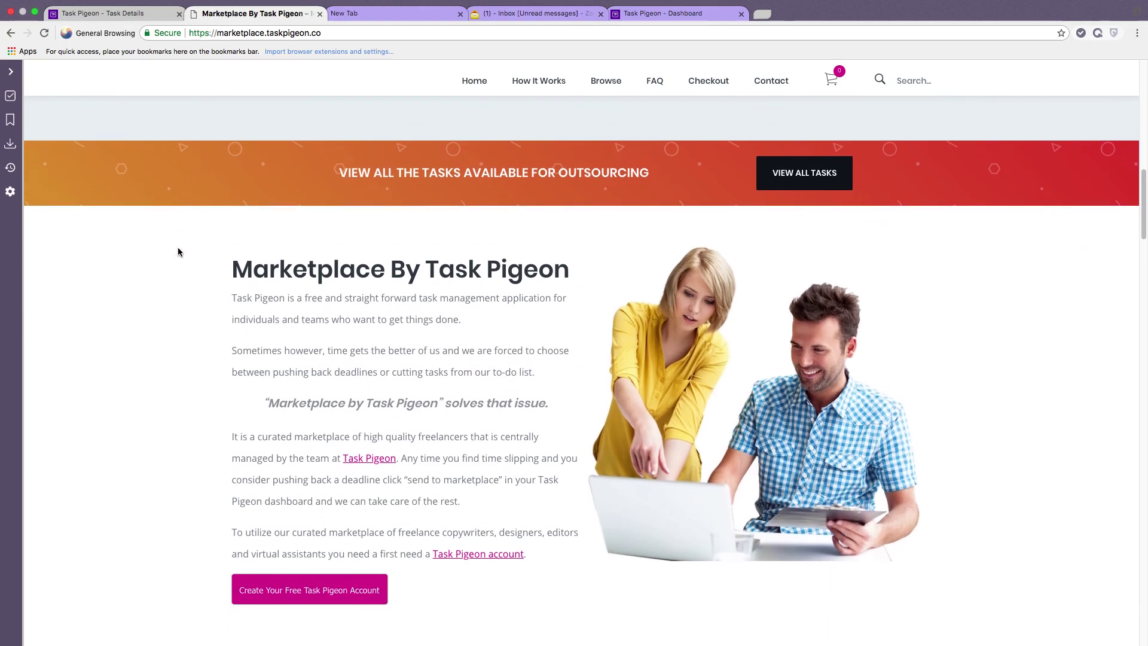
scroll(176, 252, down, 3)
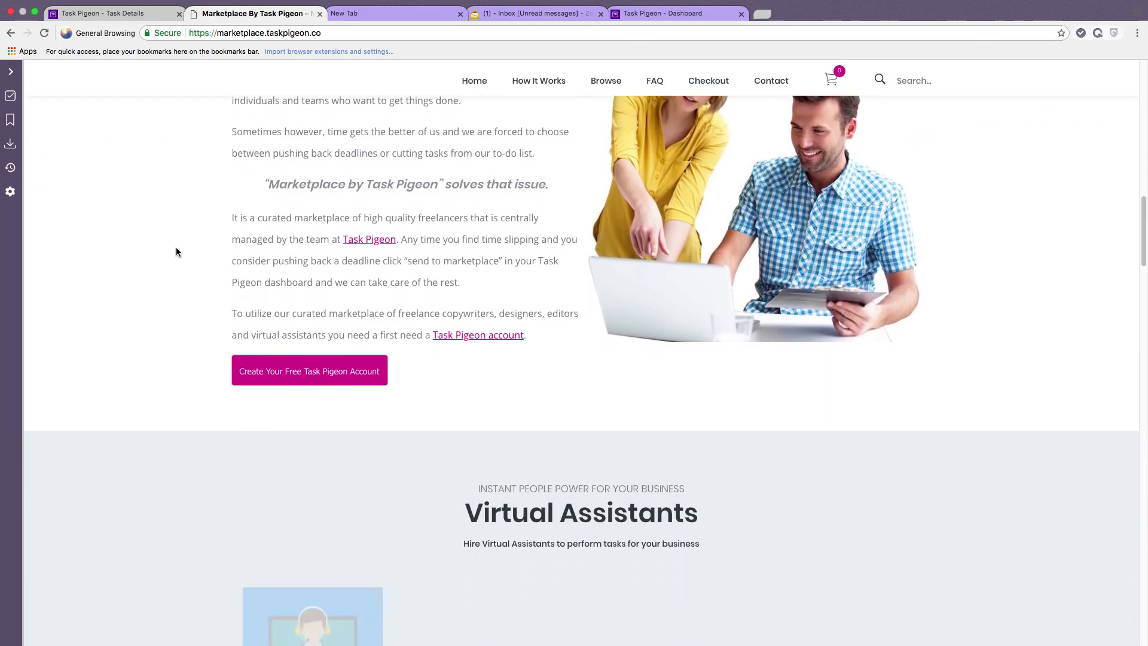
scroll(176, 252, down, 8)
scroll(176, 252, down, 8)
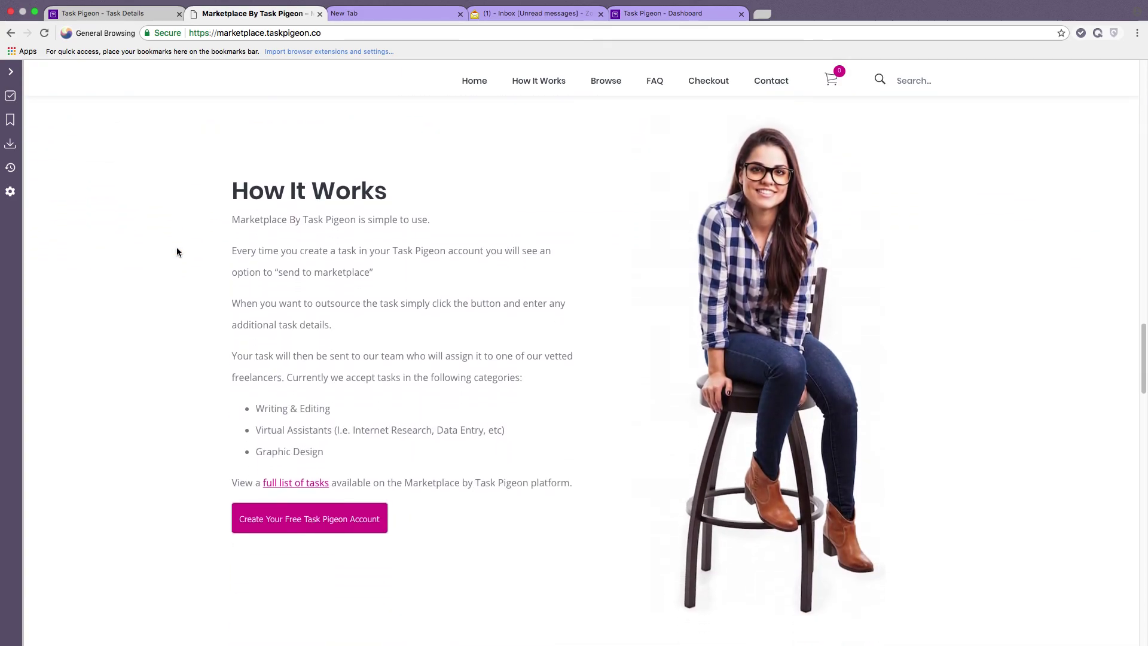
scroll(177, 252, down, 8)
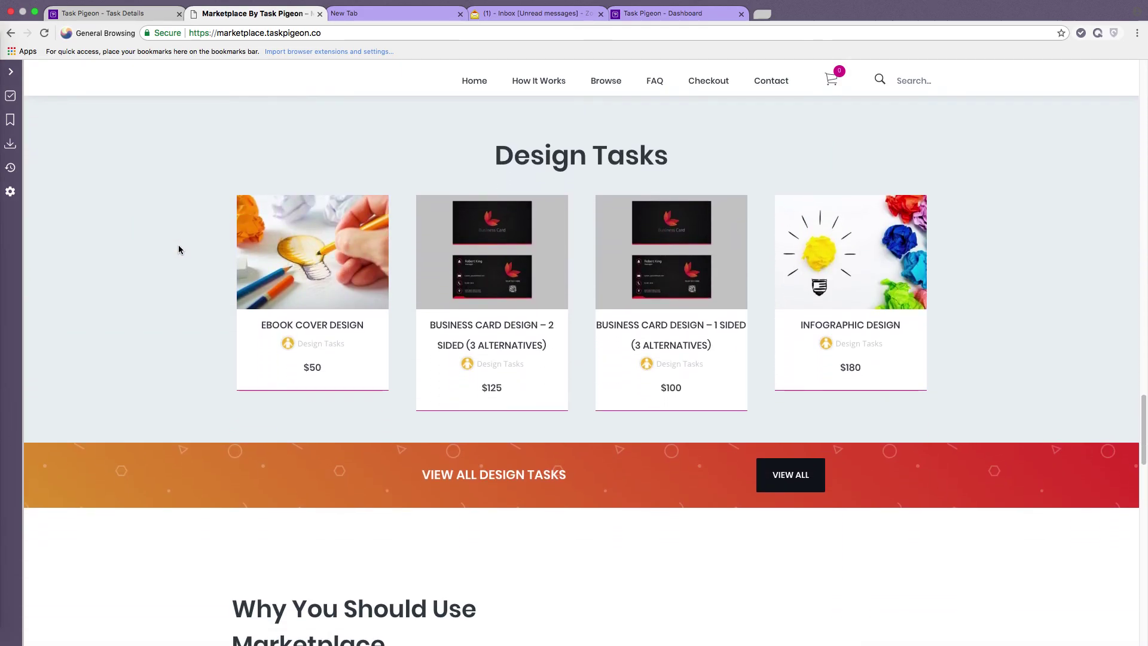
scroll(178, 250, down, 8)
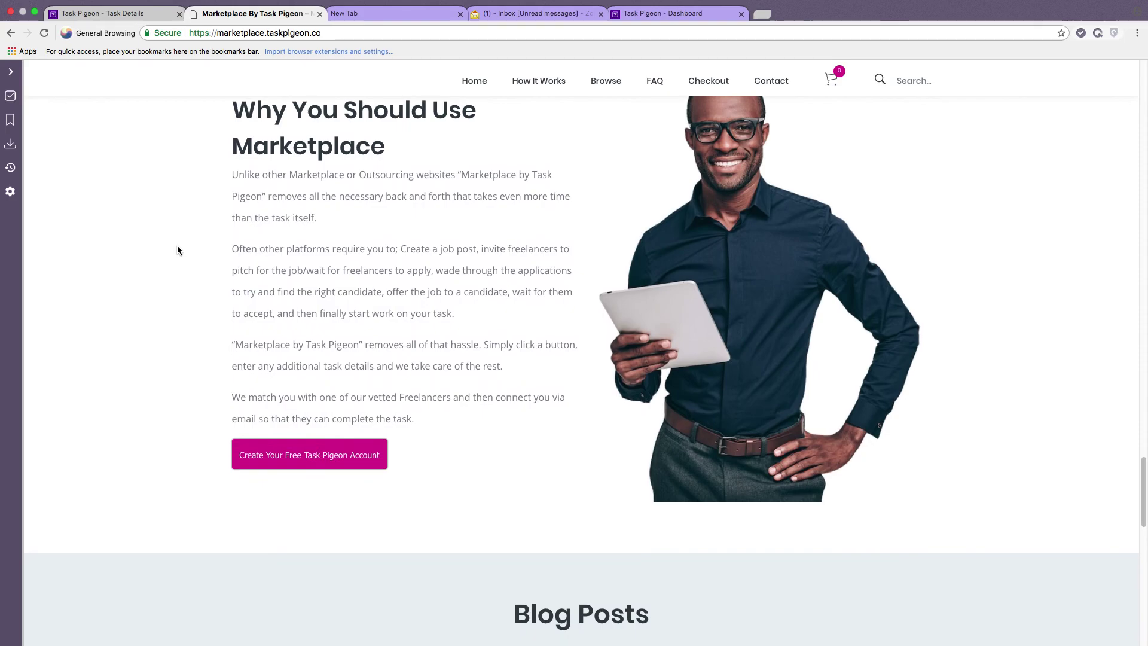
scroll(177, 250, down, 5)
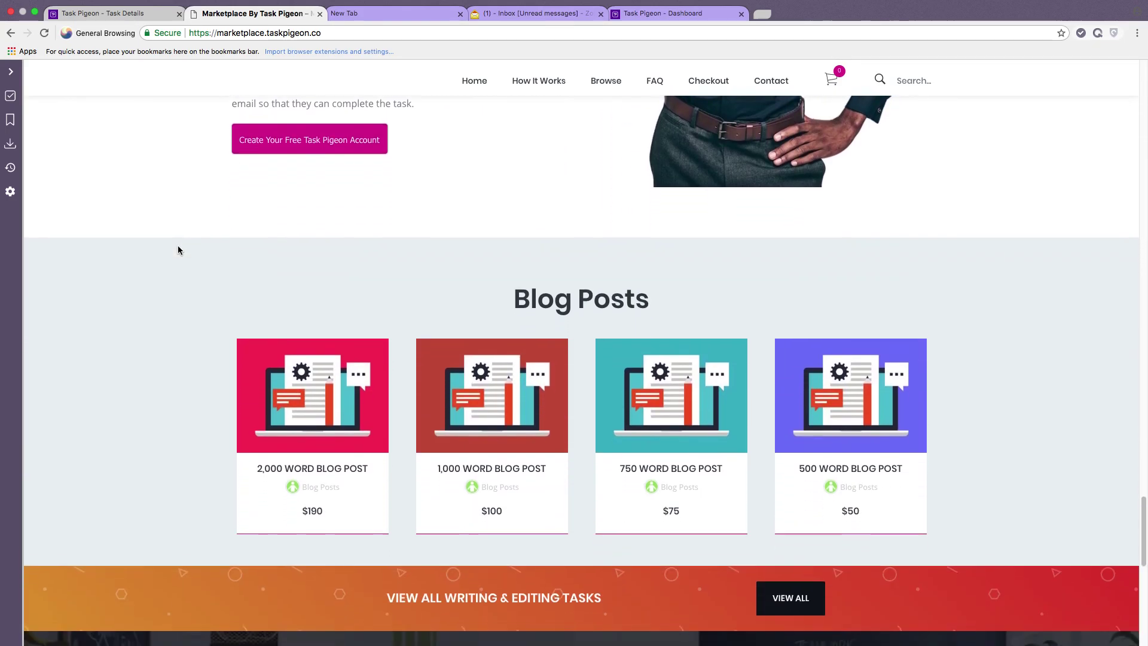
scroll(178, 250, down, 3)
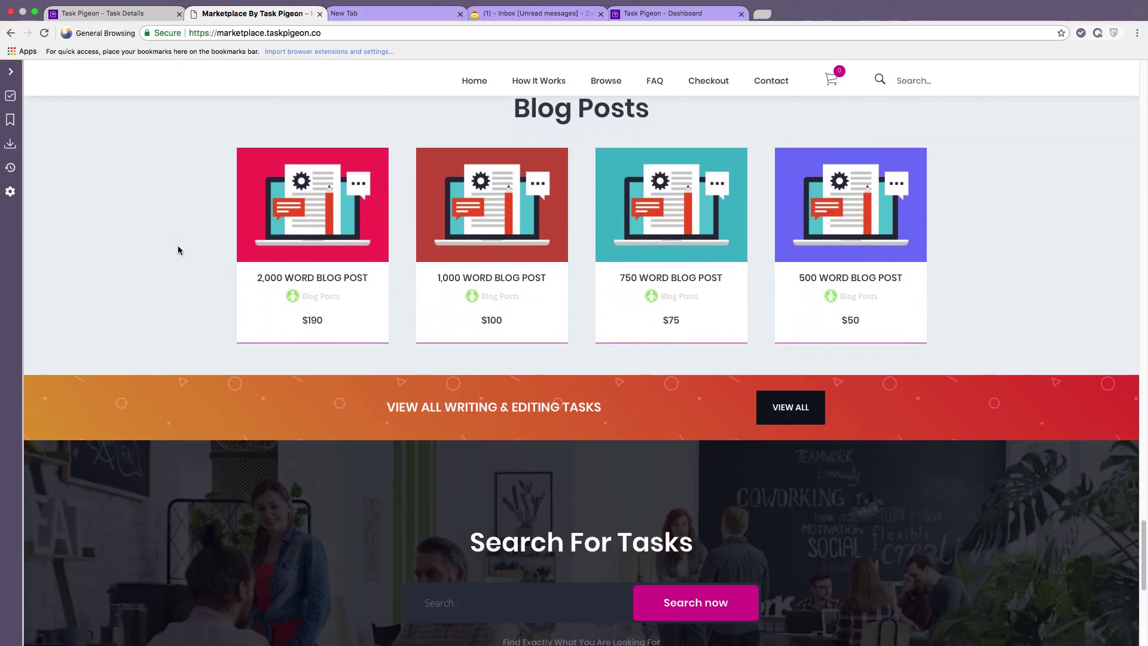
scroll(177, 250, up, 1)
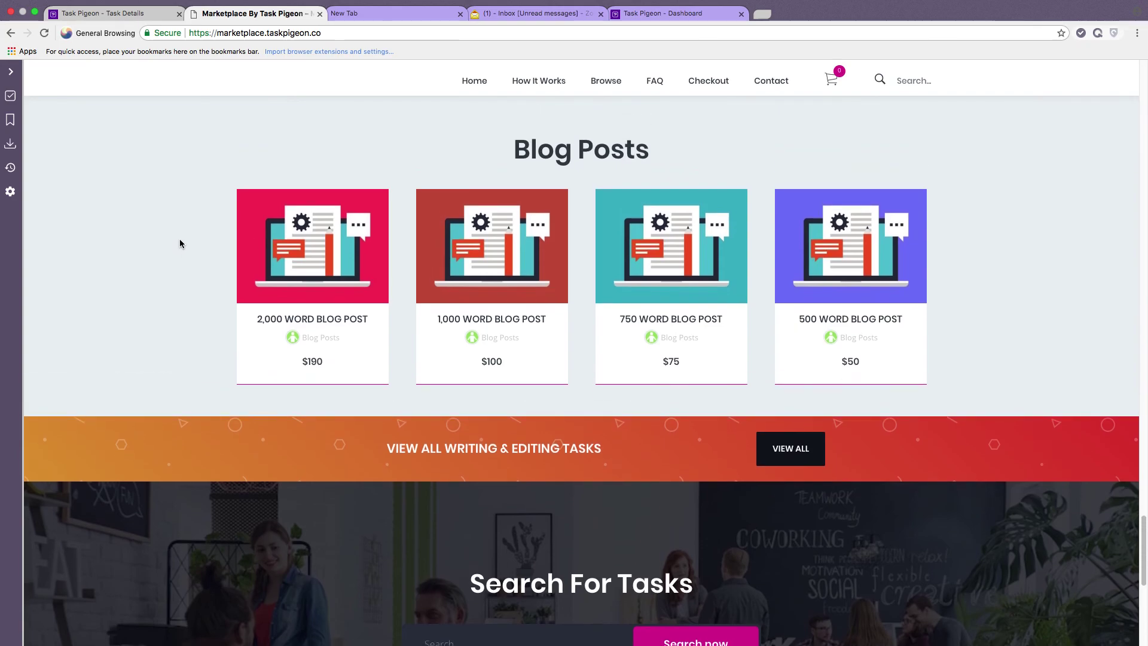
scroll(180, 243, up, 4)
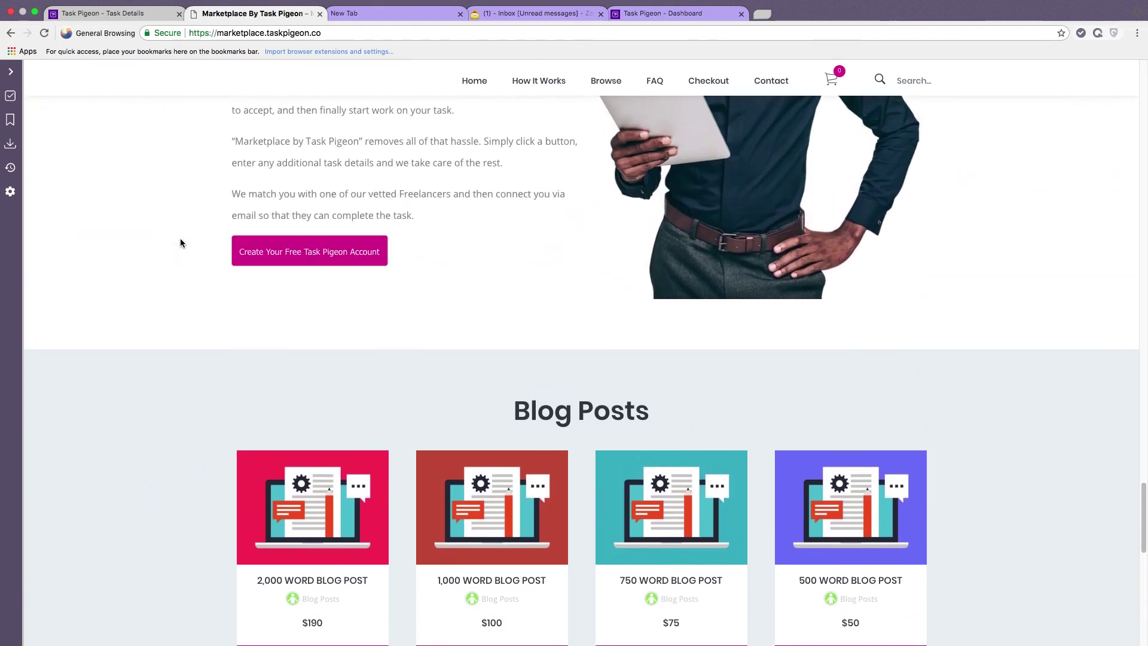
scroll(180, 243, up, 15)
scroll(181, 242, up, 15)
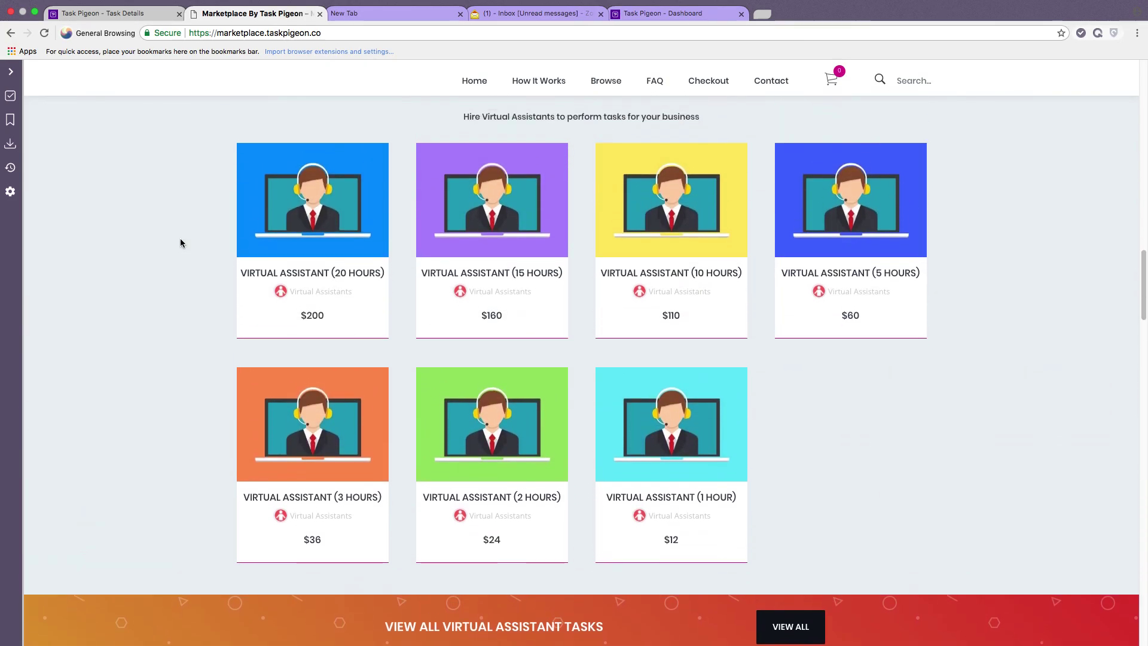
scroll(181, 243, up, 15)
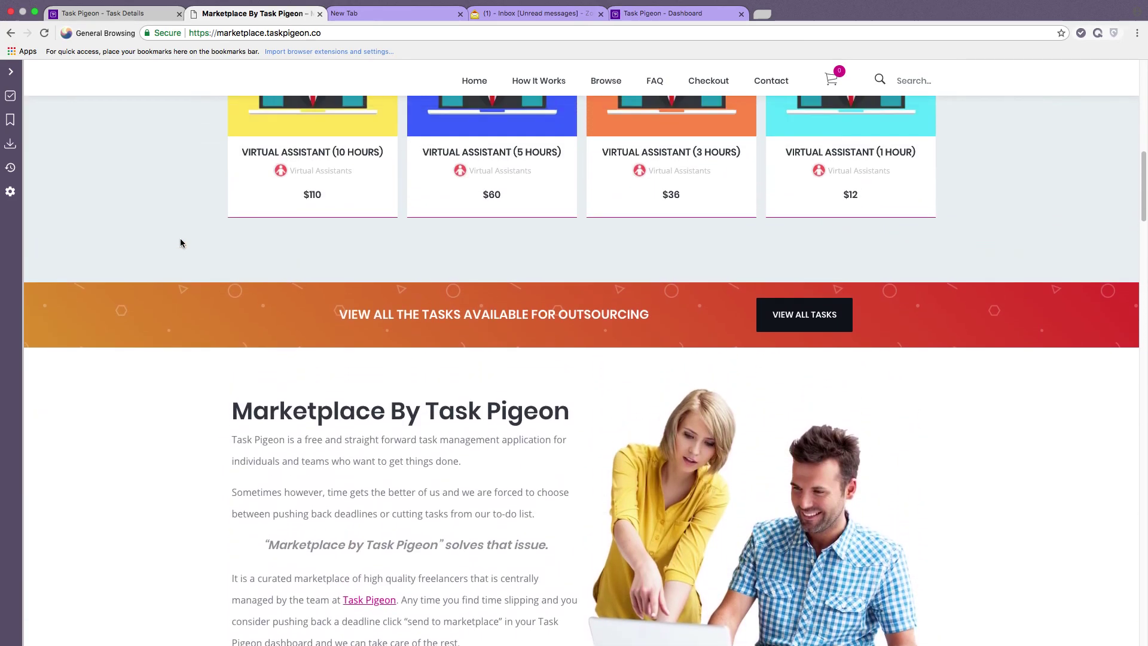
scroll(180, 243, up, 10)
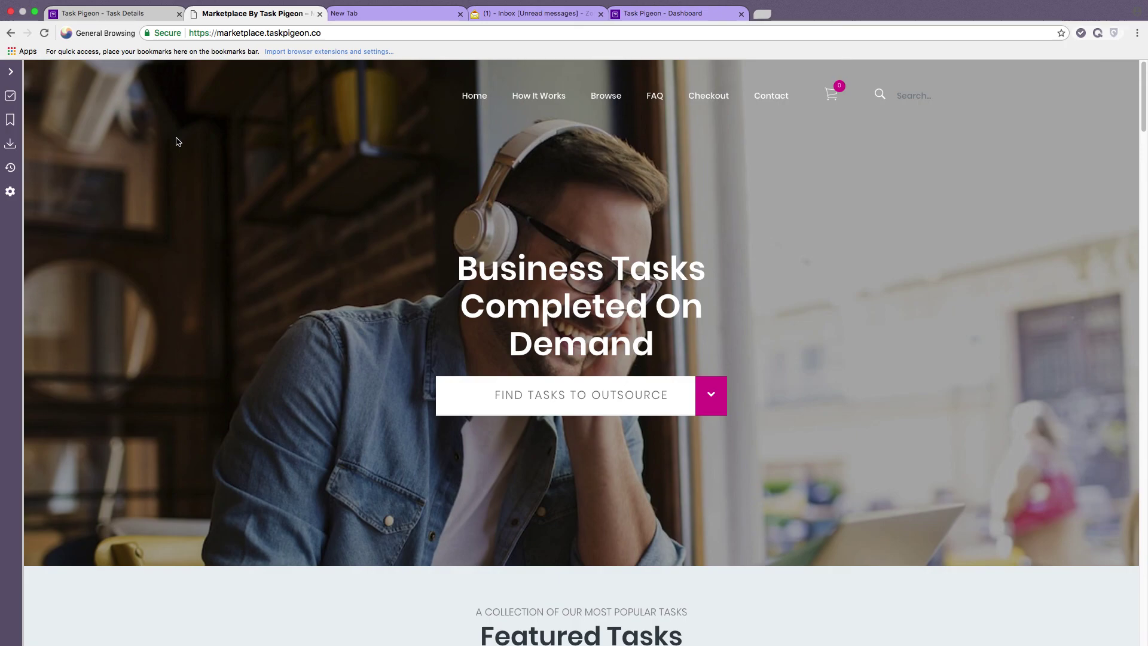
Scroll down to the marketplace's Featured Tasks, then return to the SEO Keyword Research For ABC Corp task details.
scroll(231, 177, down, 5)
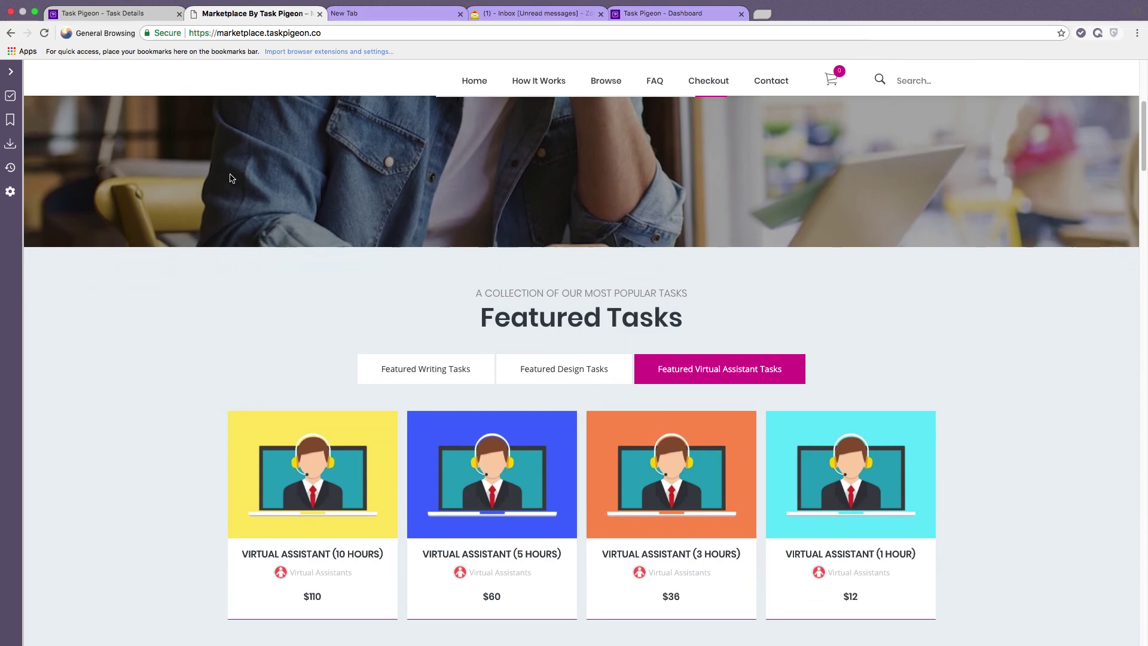
scroll(231, 175, down, 3)
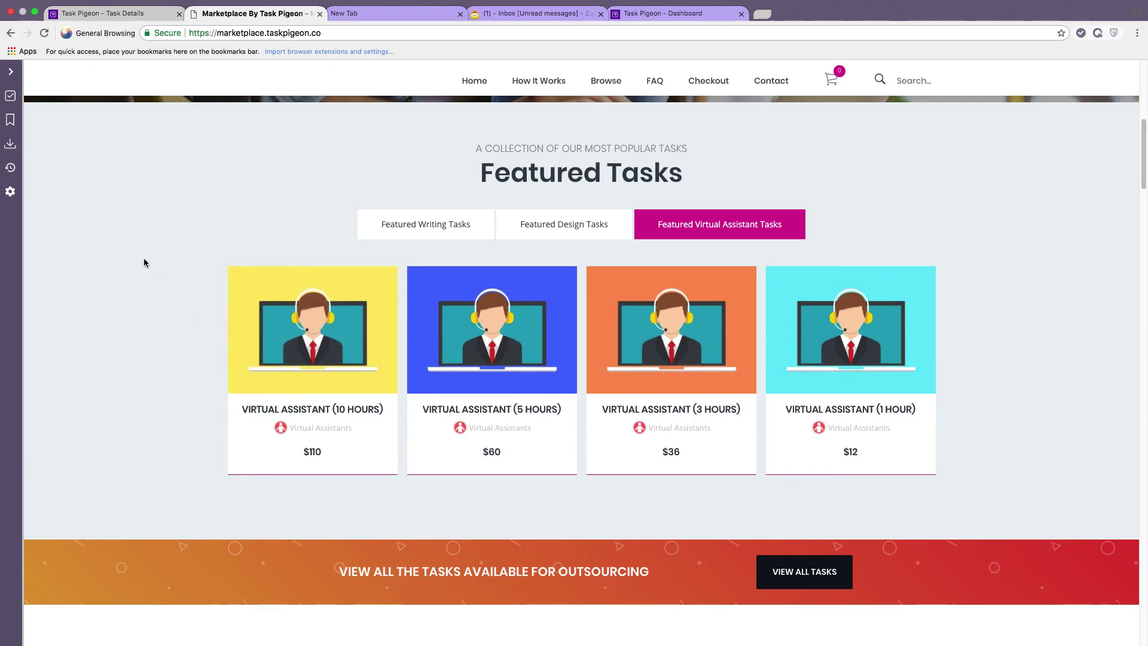
click(119, 13)
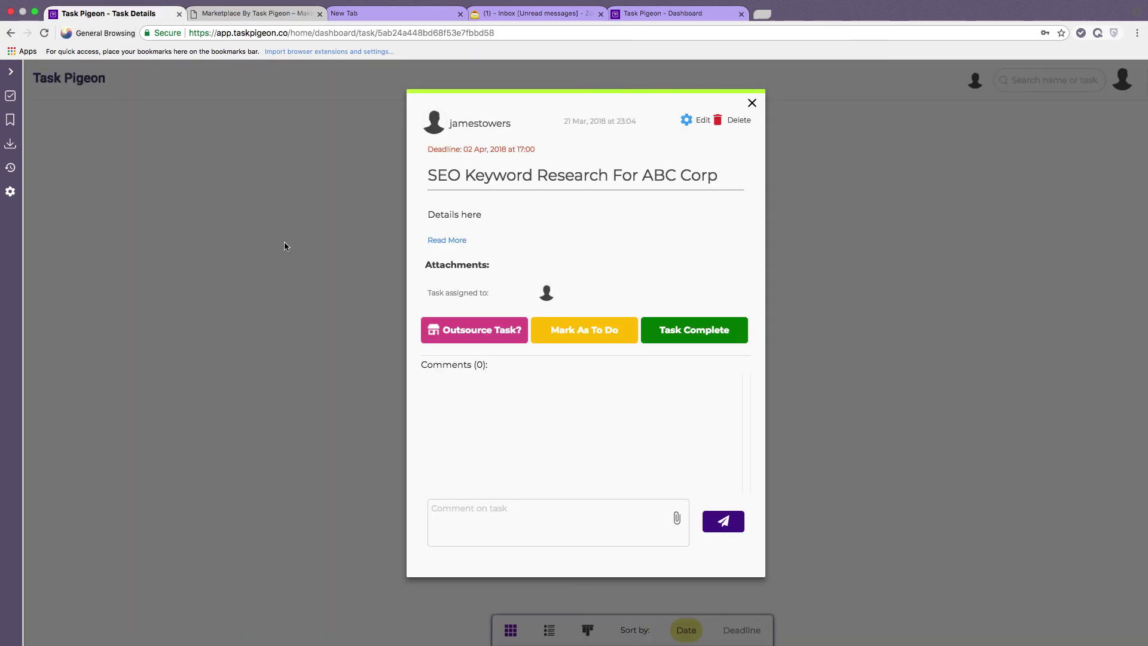
Close the SEO Keyword Research For ABC Corp details to show the Group Tasks dashboard.
click(277, 245)
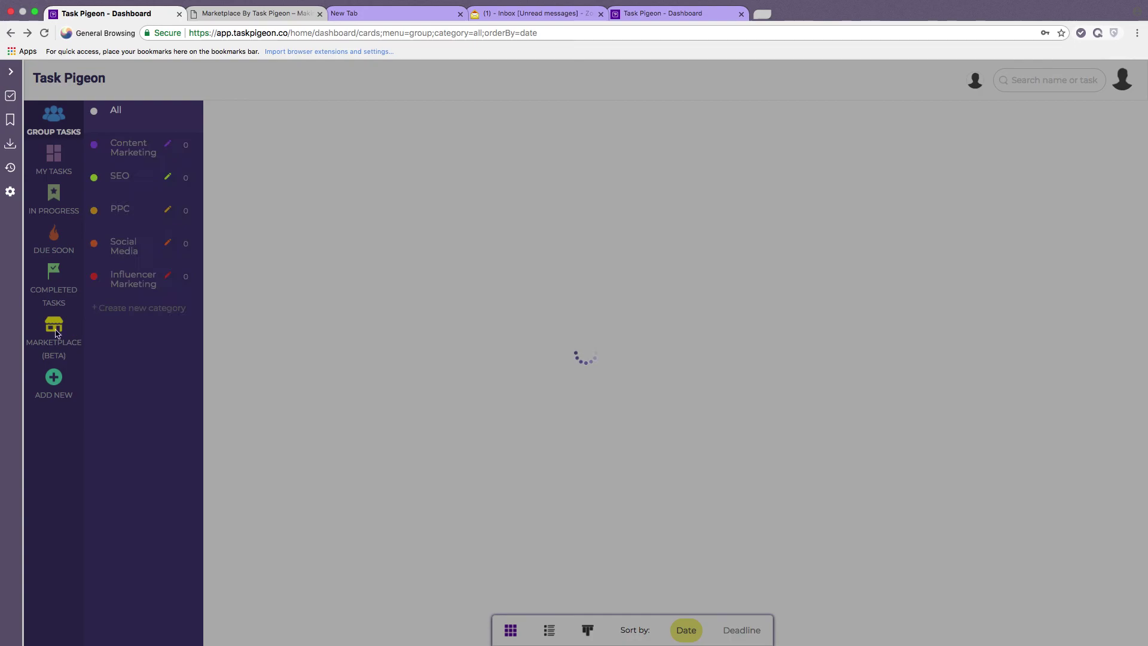